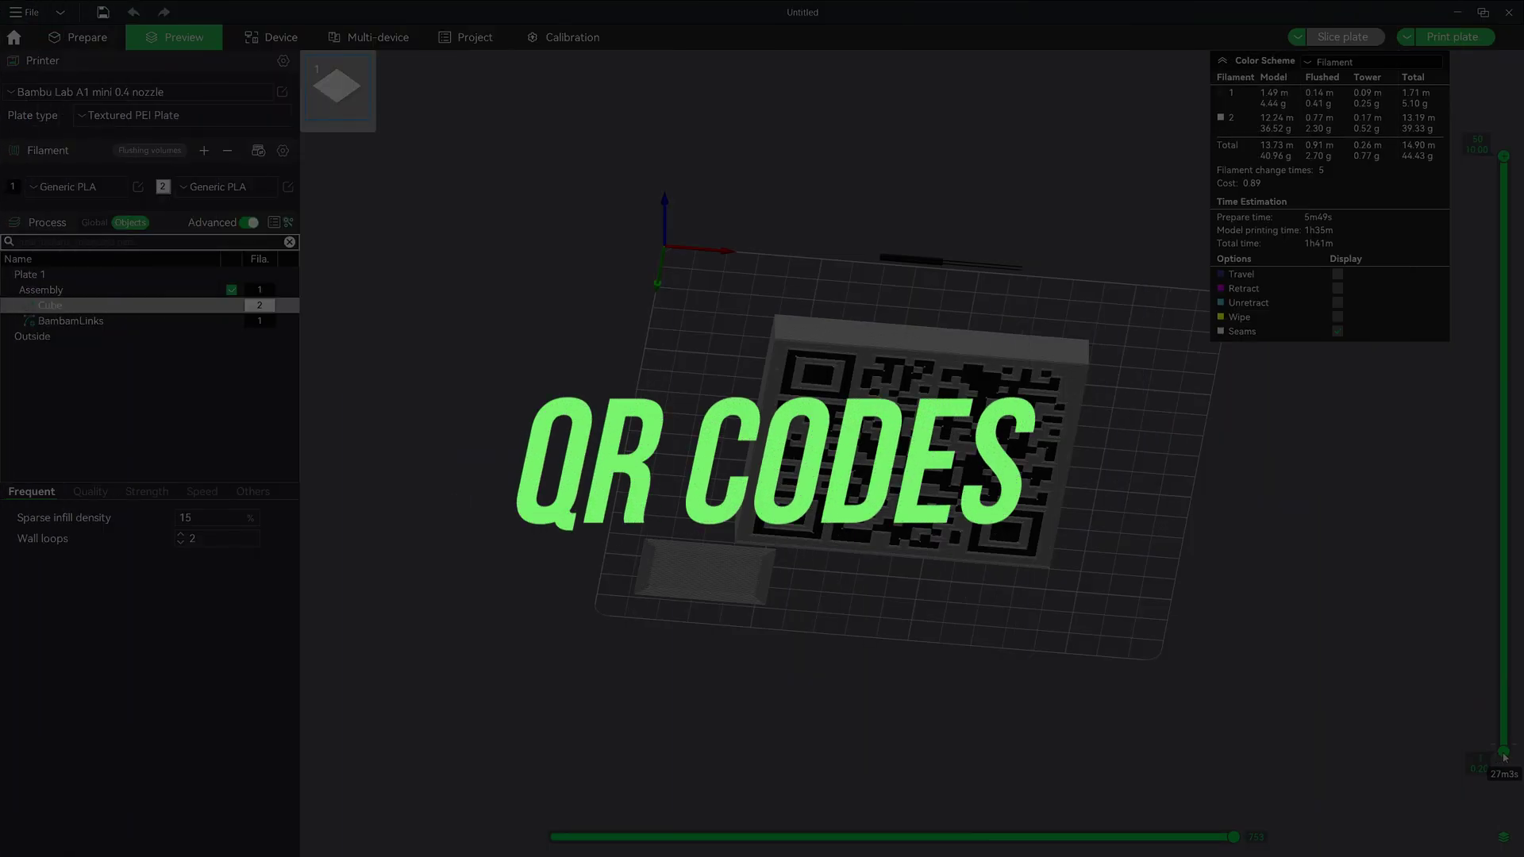
Step: Hide the sliced preview's lower layers and browse the PayPal, Wi-Fi, Whatsapp and V-card QR forms
drag(1503, 758, 1506, 615)
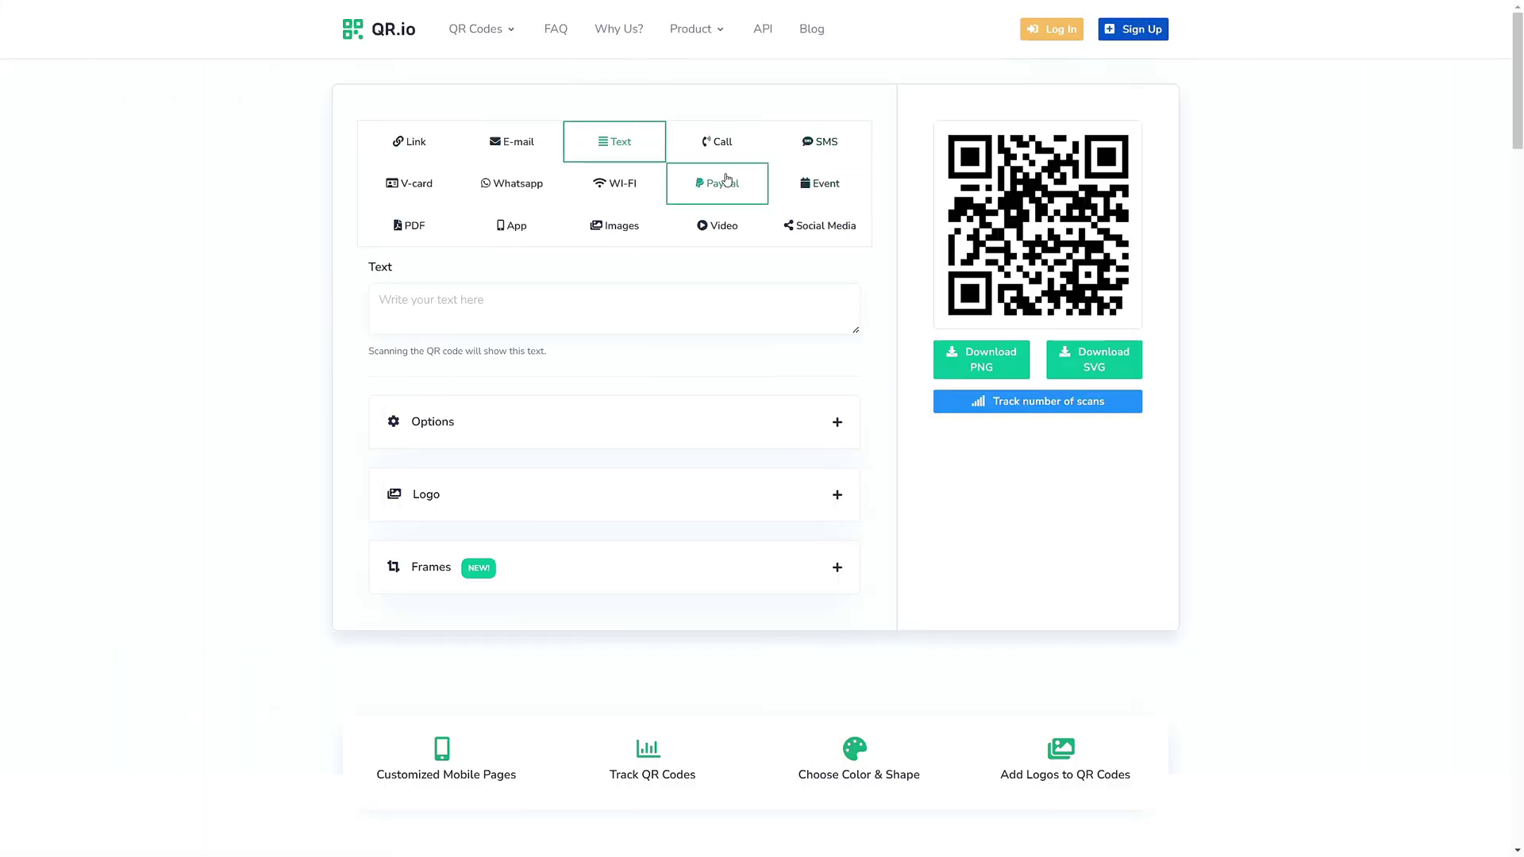
click(718, 183)
click(611, 185)
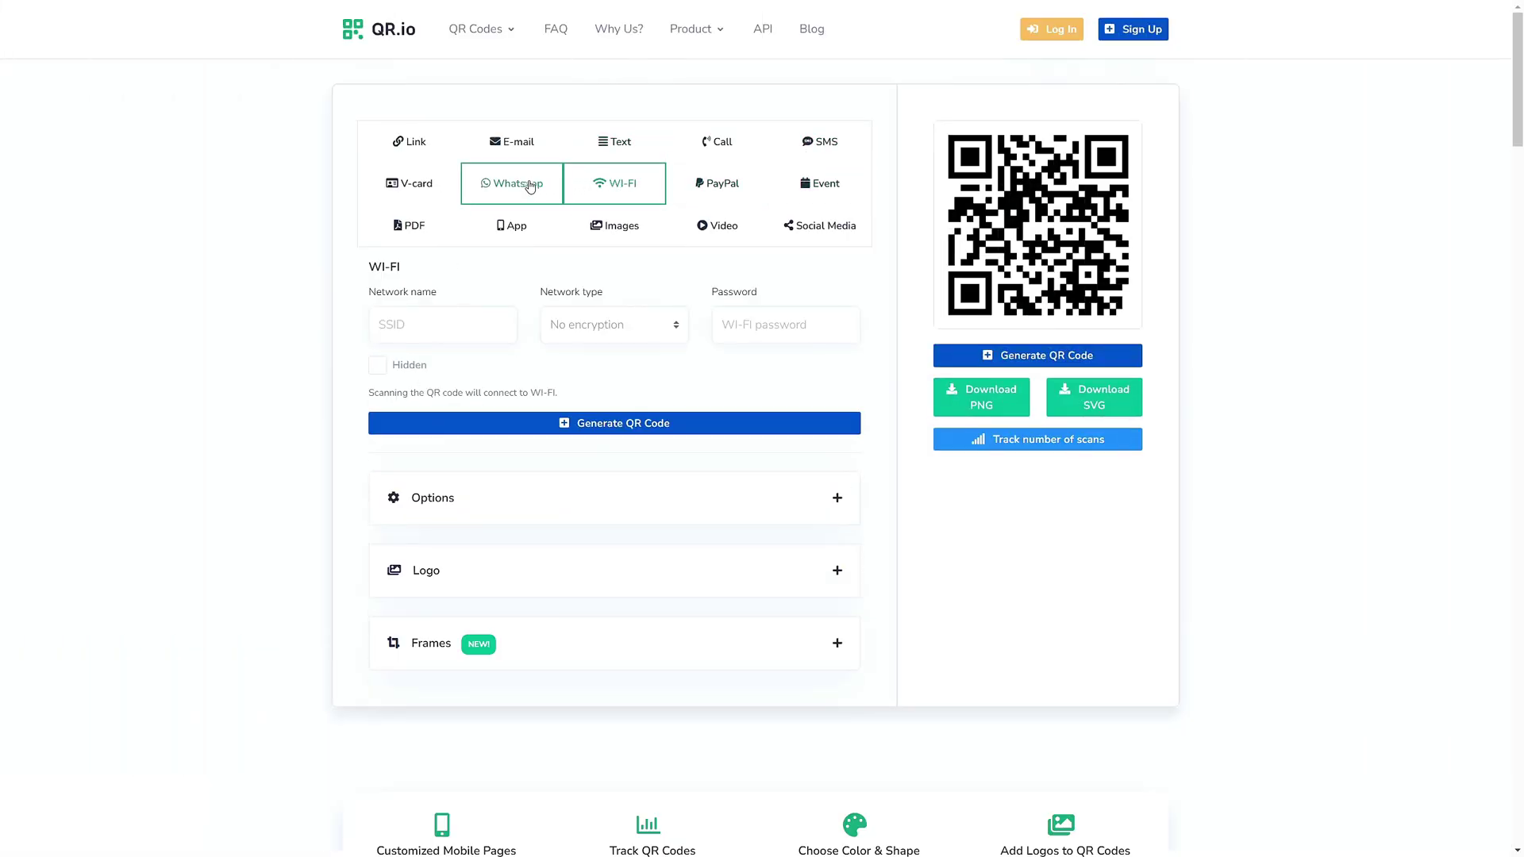
click(512, 184)
click(421, 181)
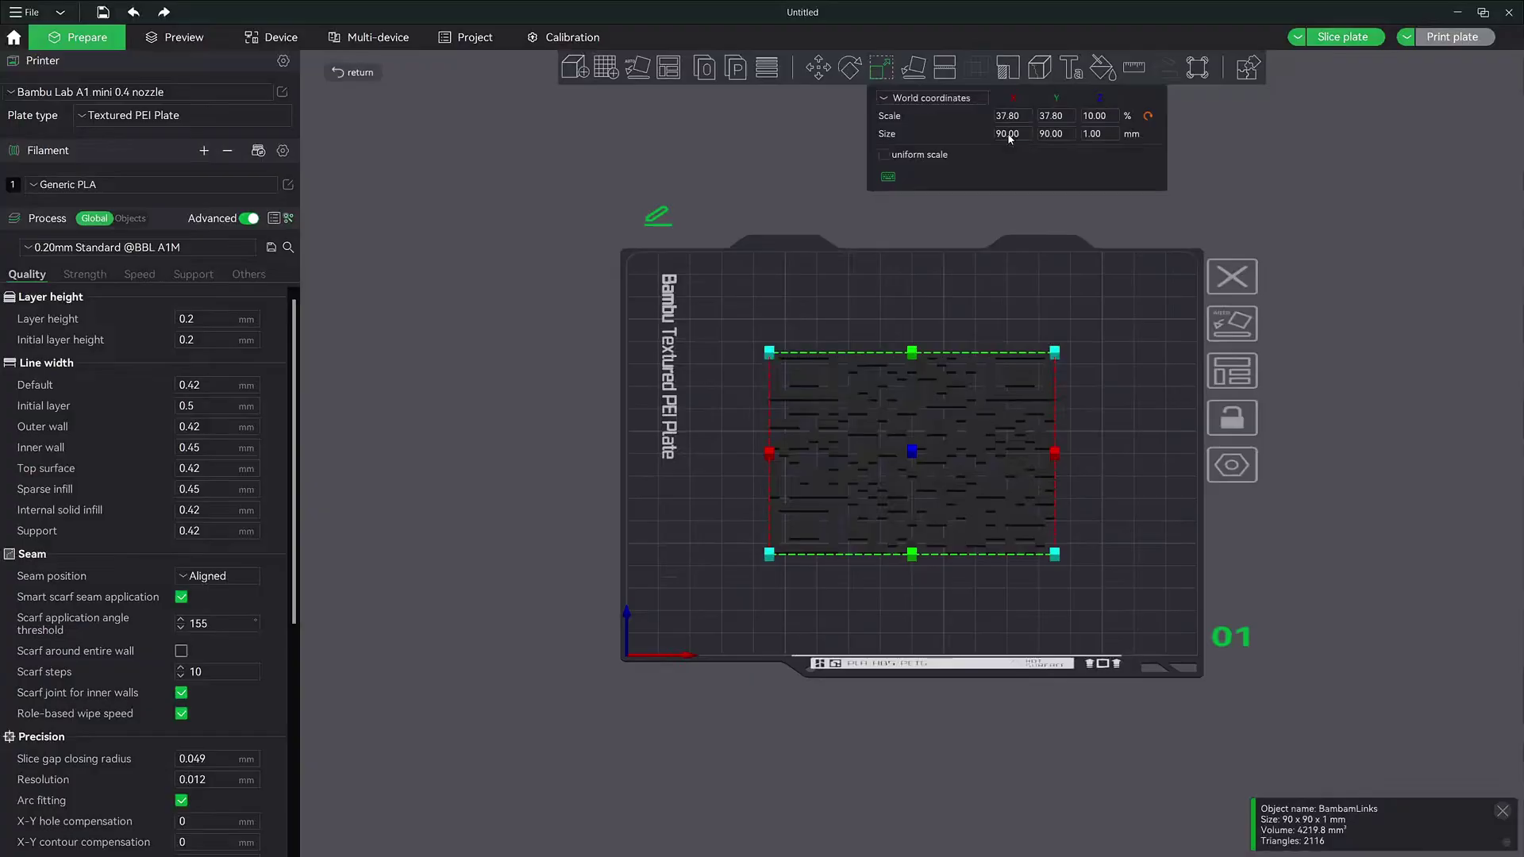
Step: Add a cube primitive to the plate as the QR code's backing and scale it
click(750, 298)
right_click(750, 299)
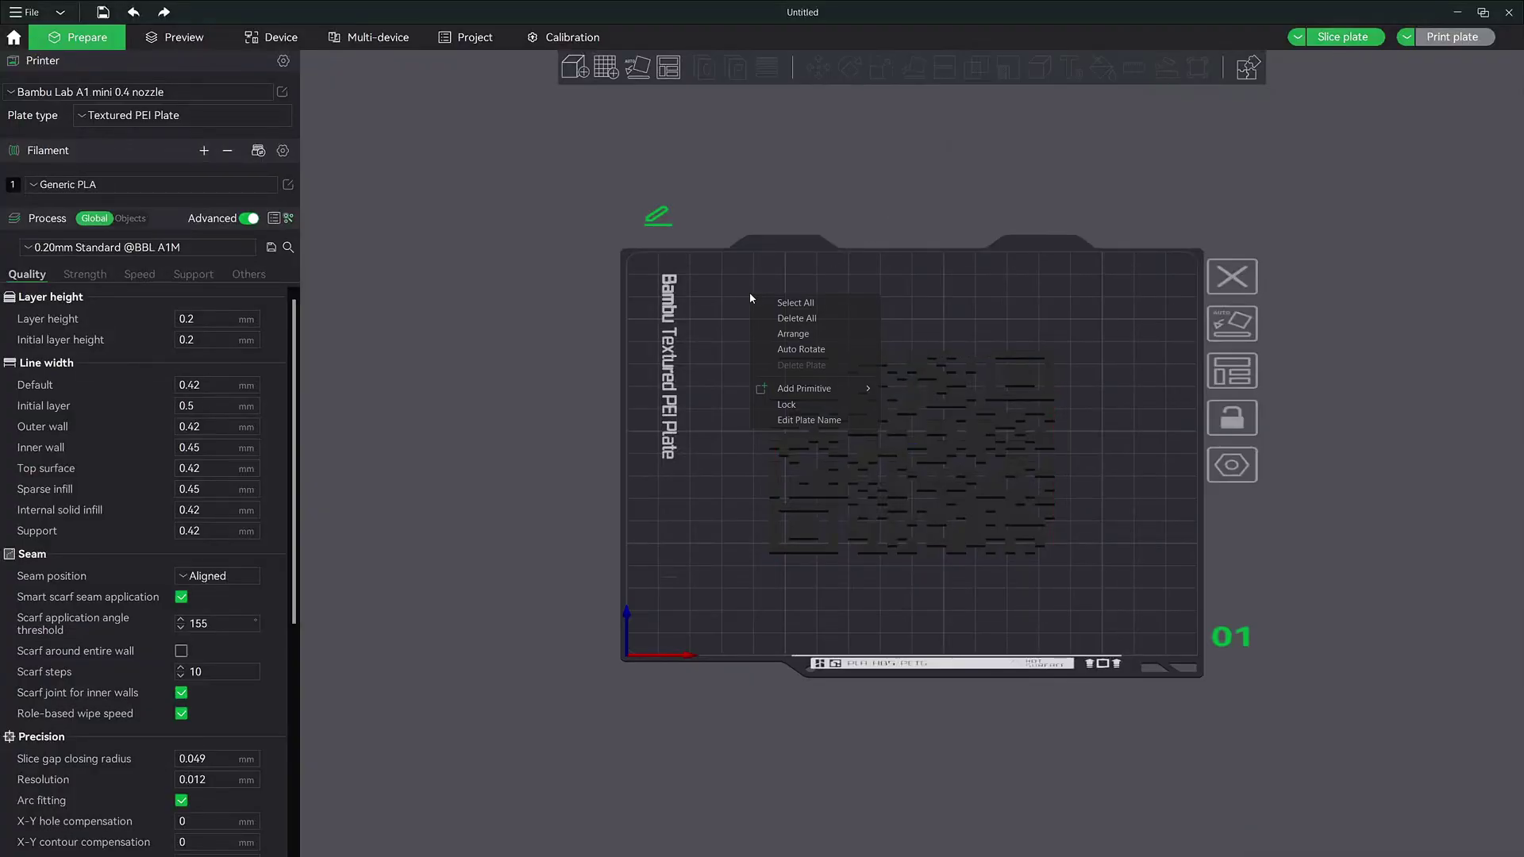
mouse_move(805, 390)
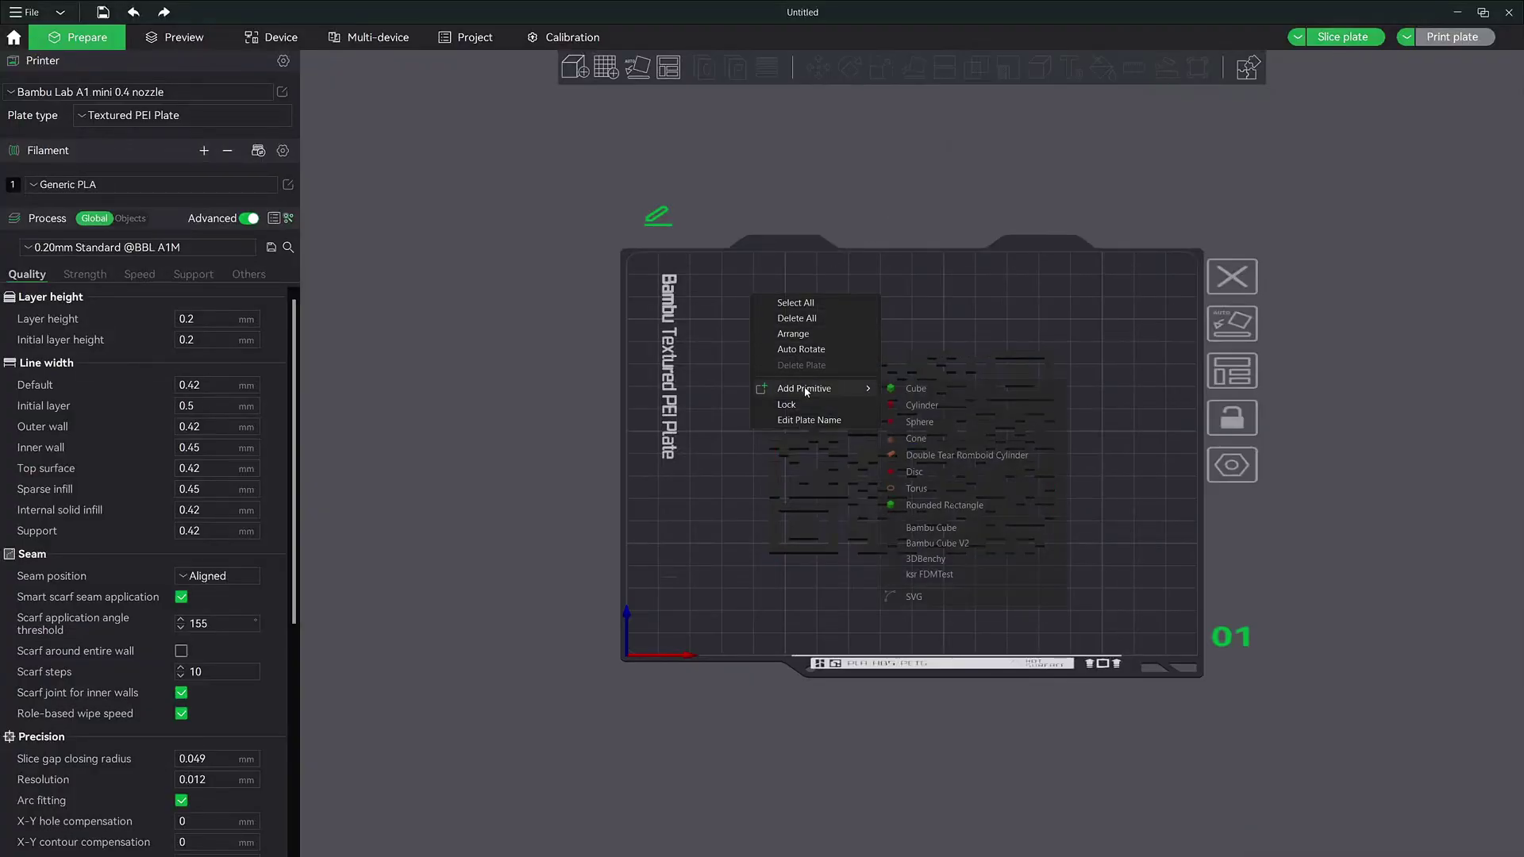
click(922, 390)
key(s)
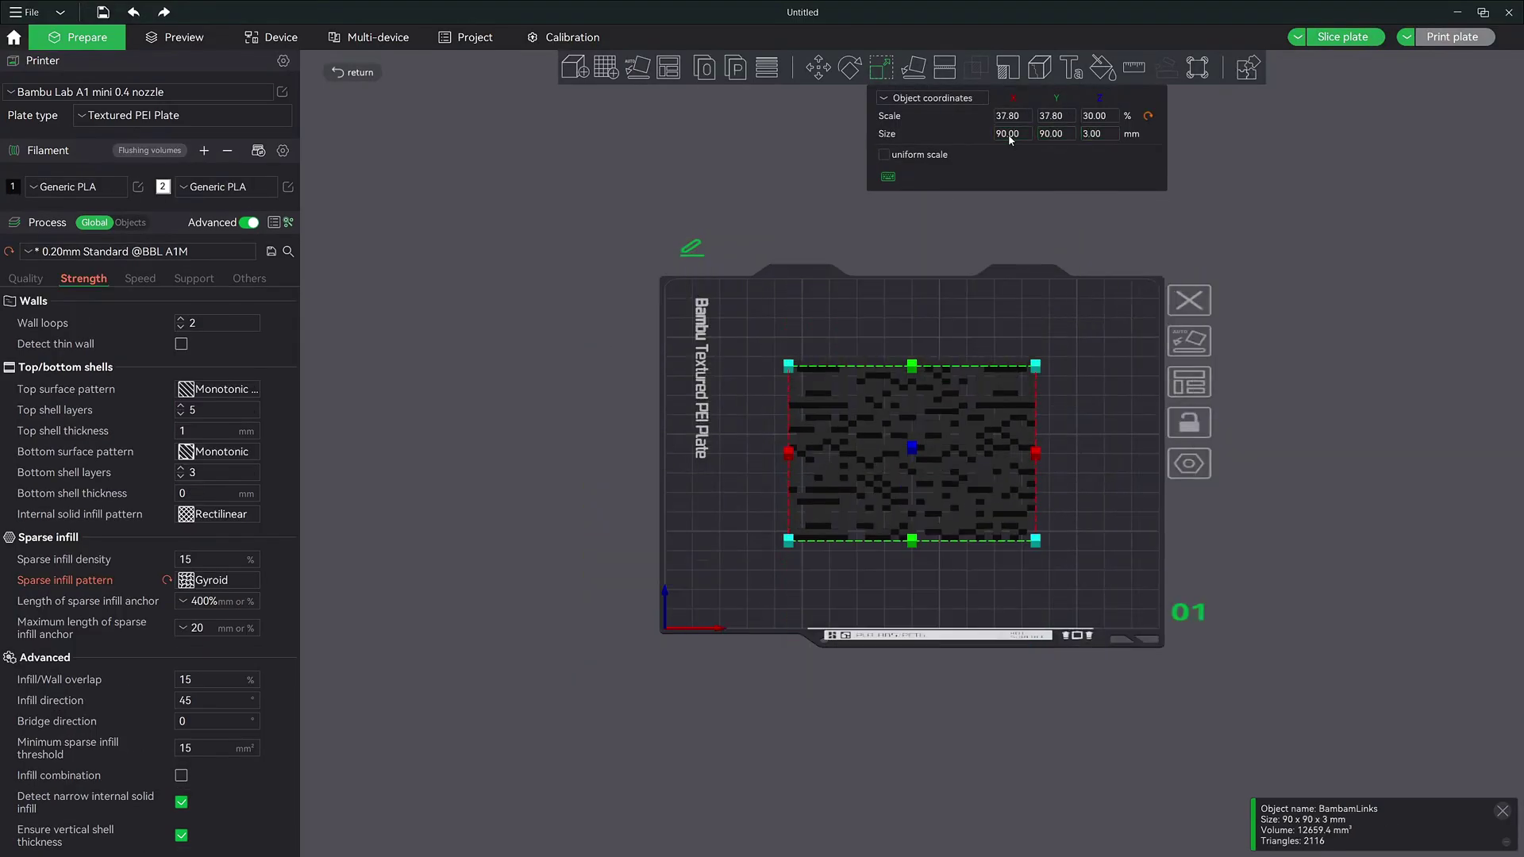
click(729, 308)
right_click(775, 337)
mouse_move(825, 432)
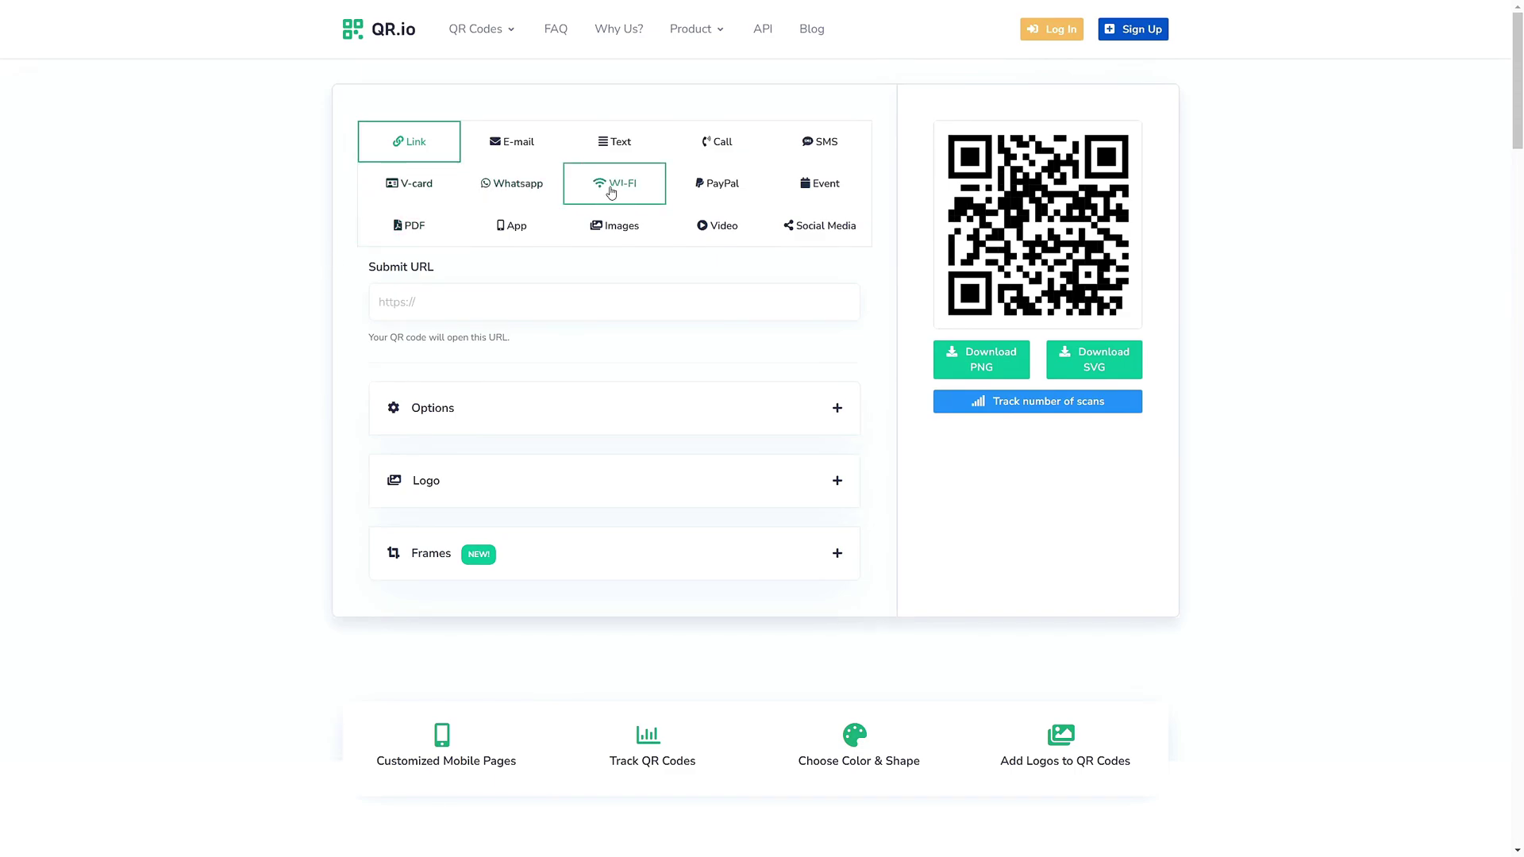
click(655, 150)
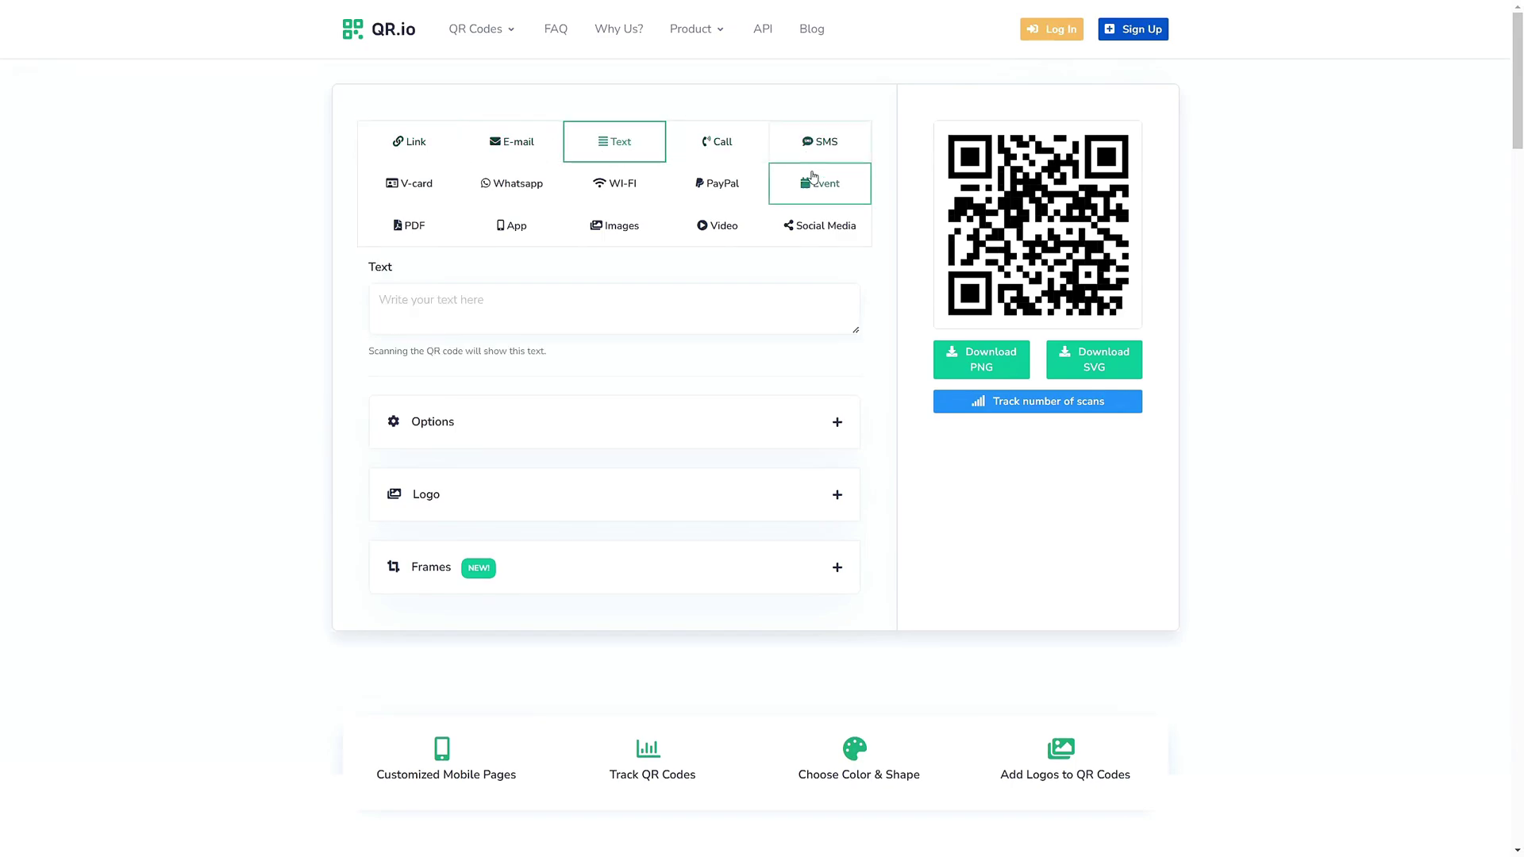
click(716, 183)
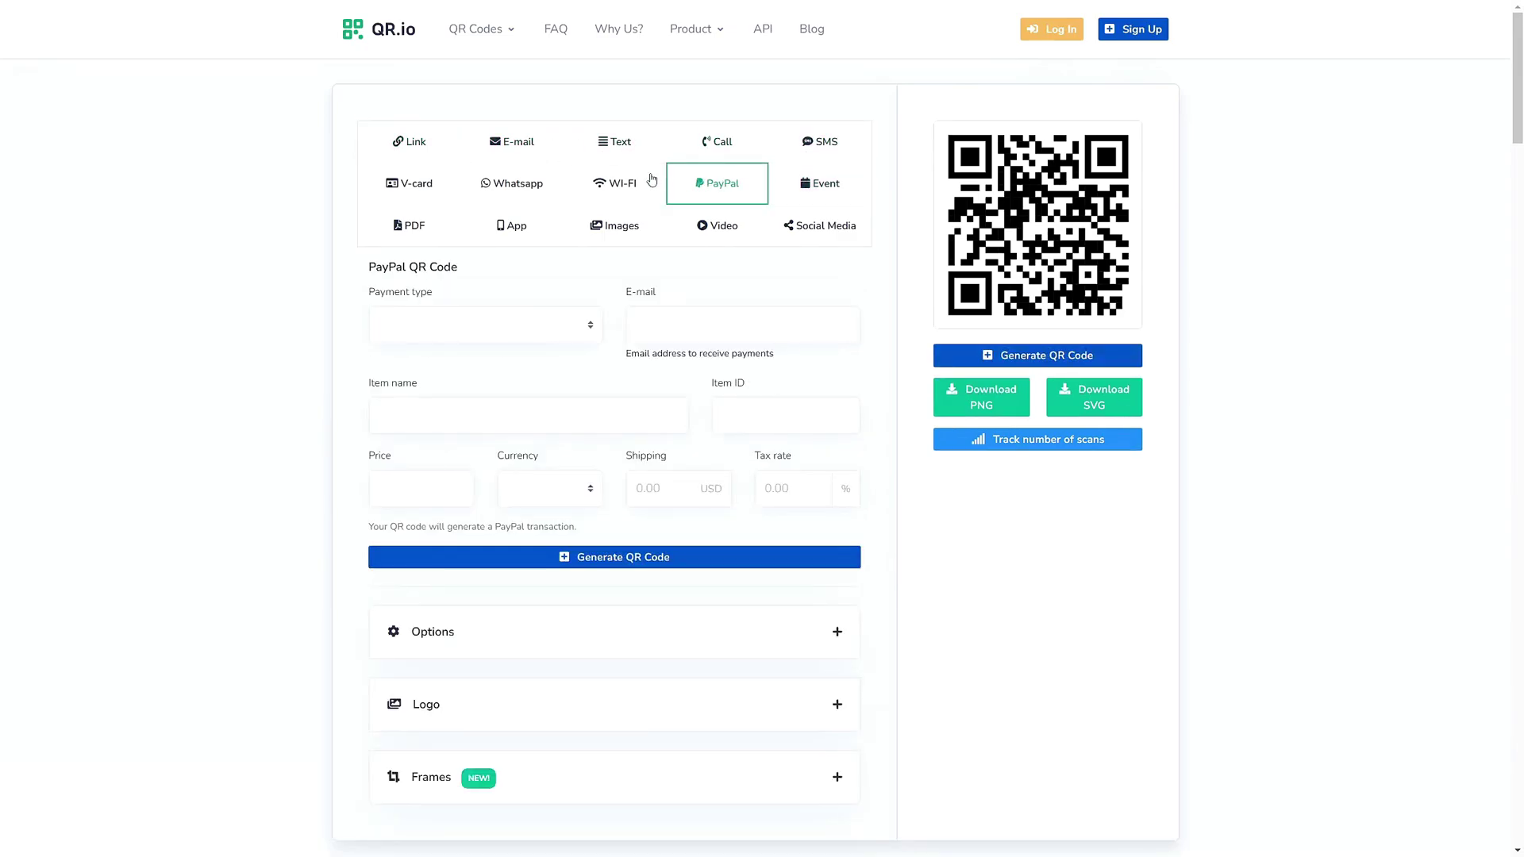
click(611, 186)
click(510, 186)
click(422, 186)
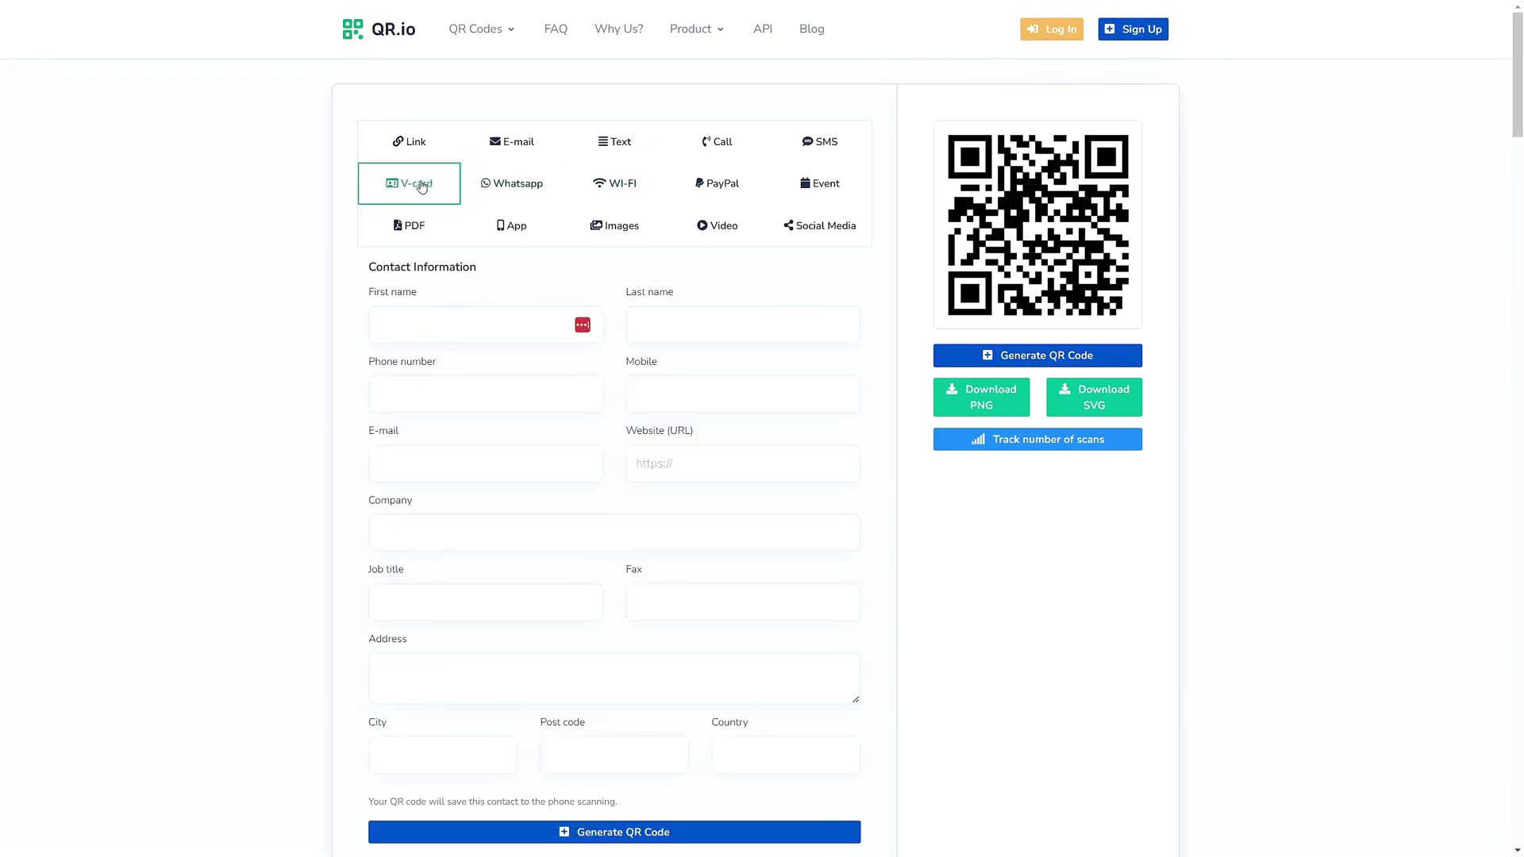
click(410, 143)
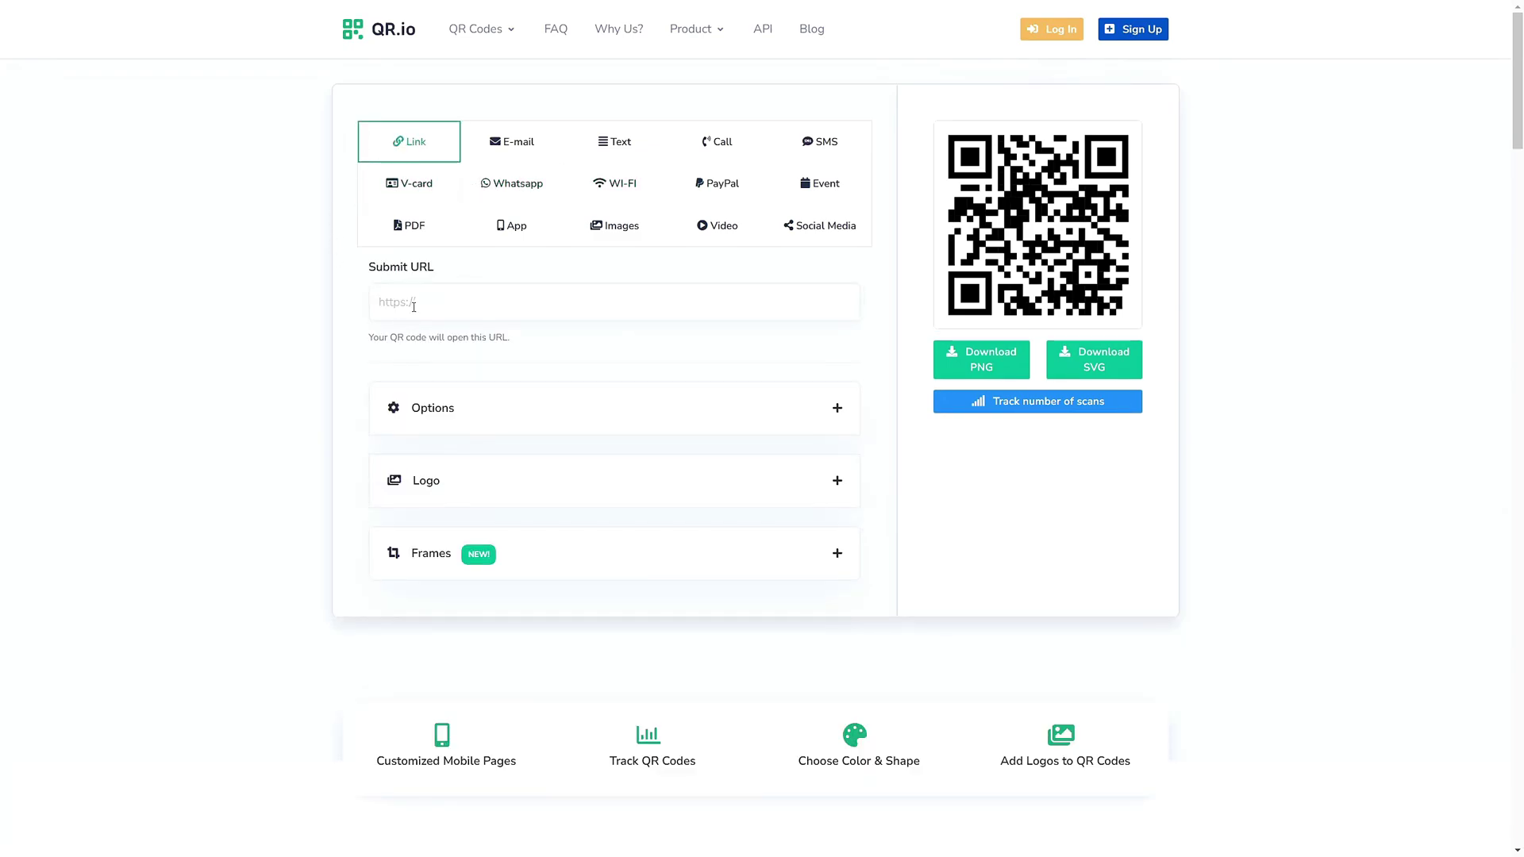
click(430, 308)
text(https://bambamprint.com)
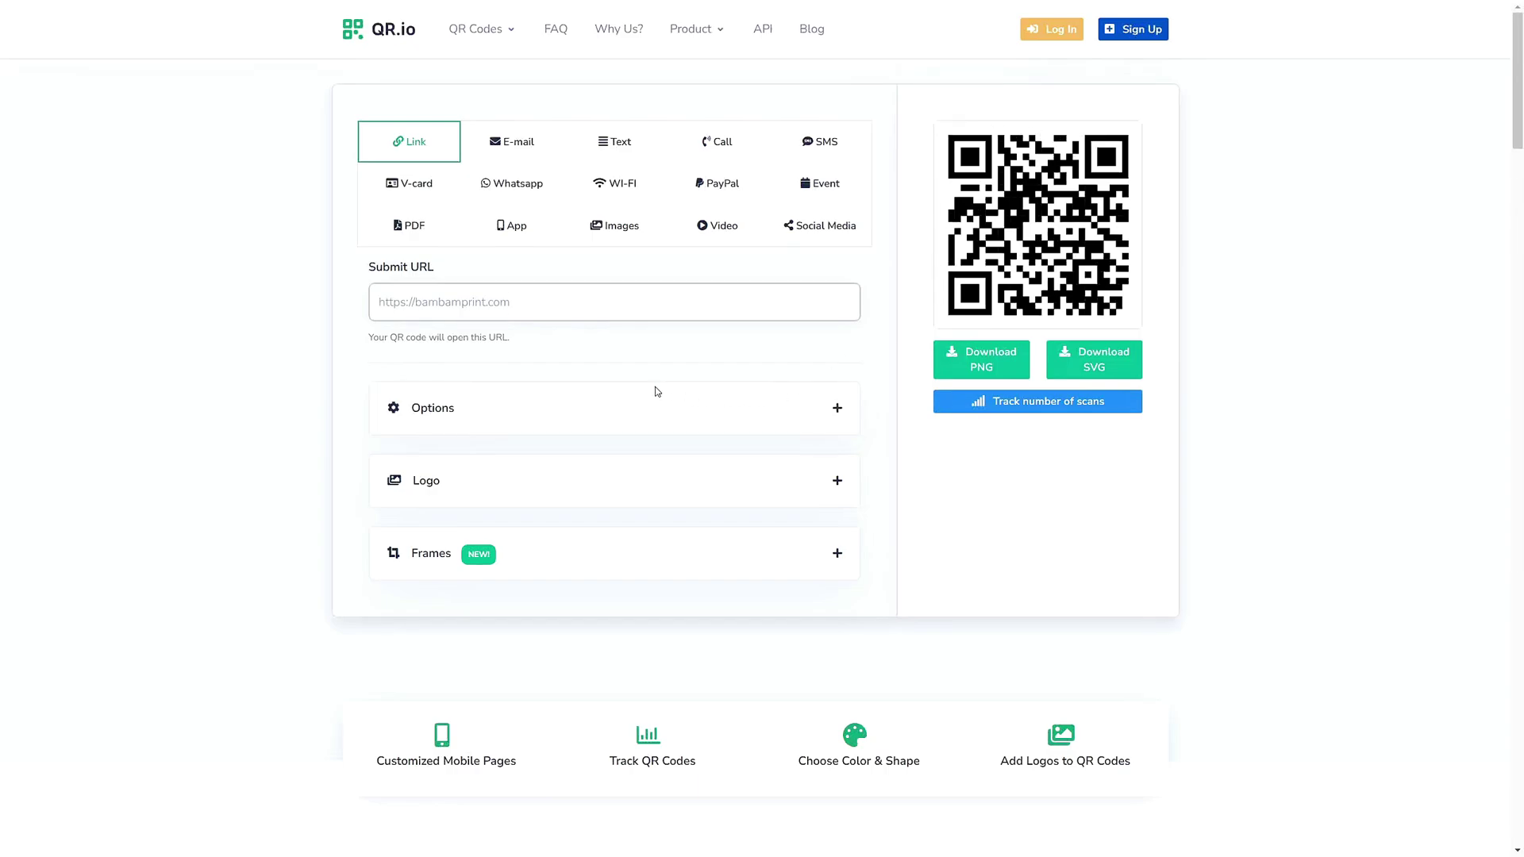
Step: Expand Options and switch on Transparent background, then scroll through Shape & Form and back
click(835, 411)
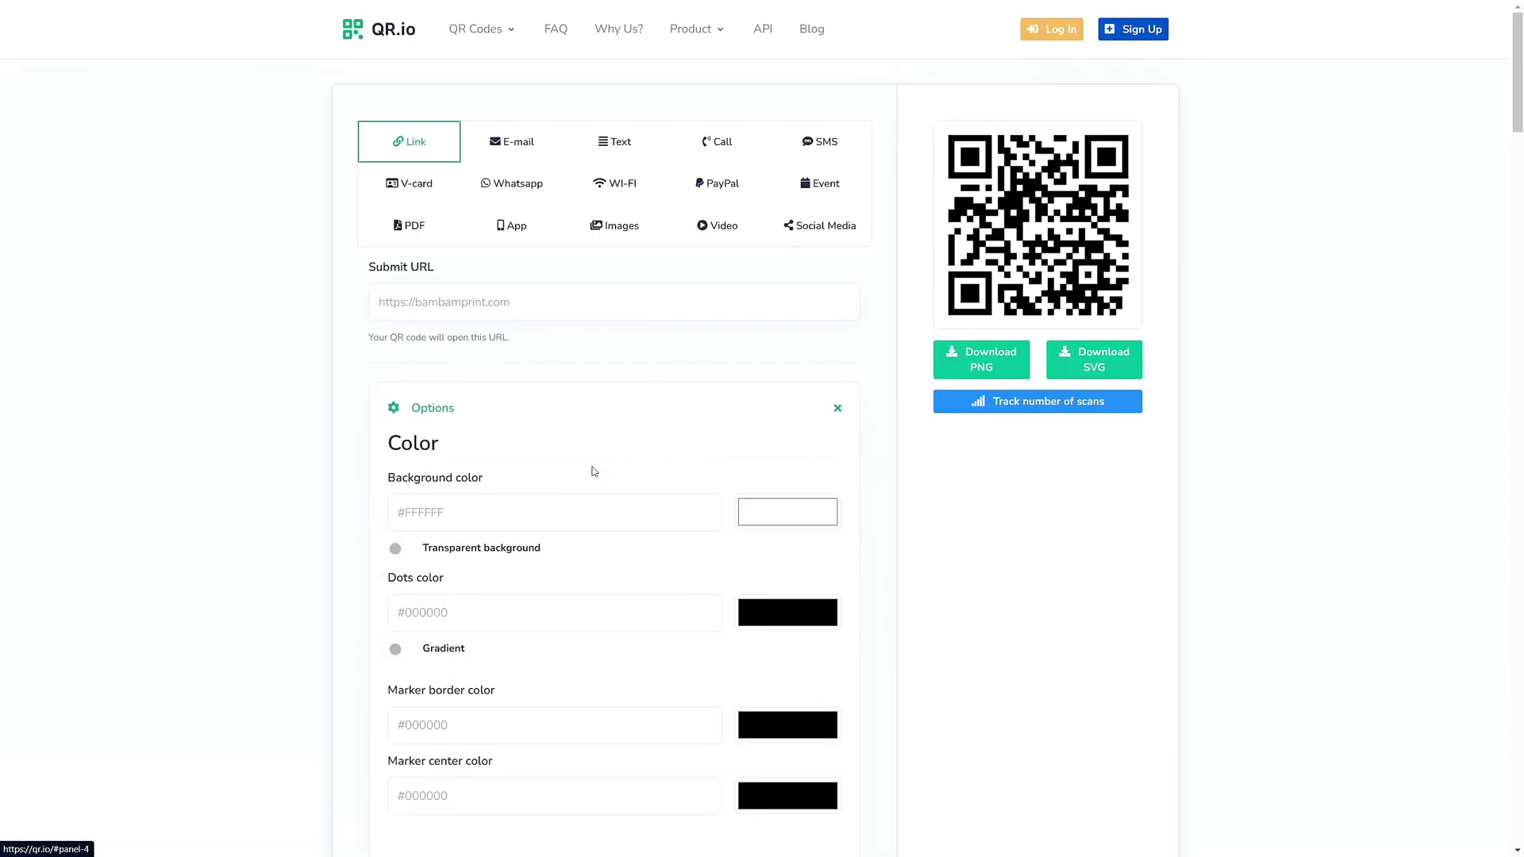
click(395, 550)
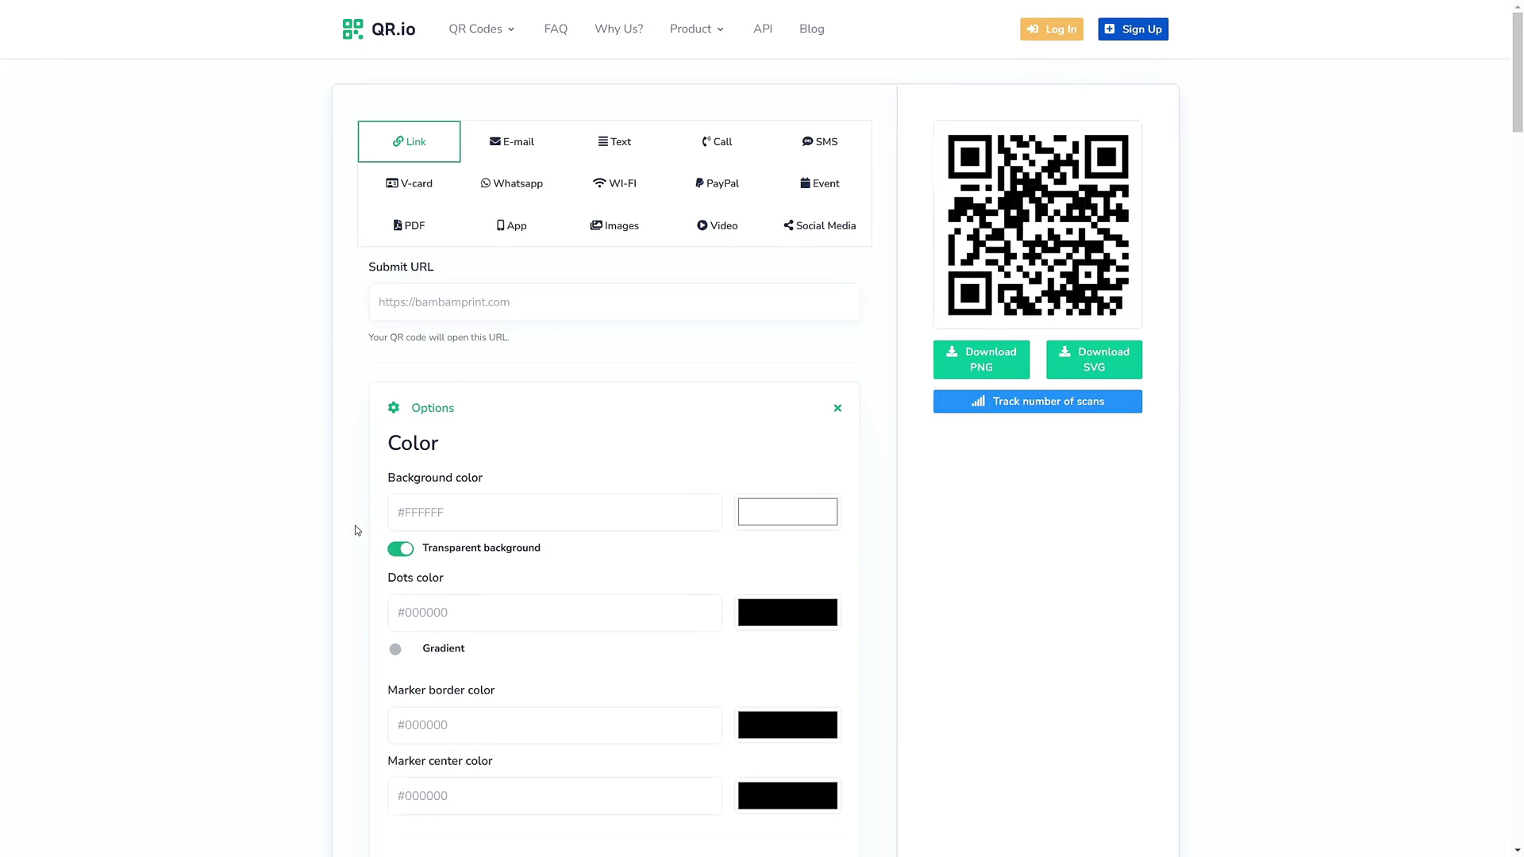
scroll(356, 531, down, 5)
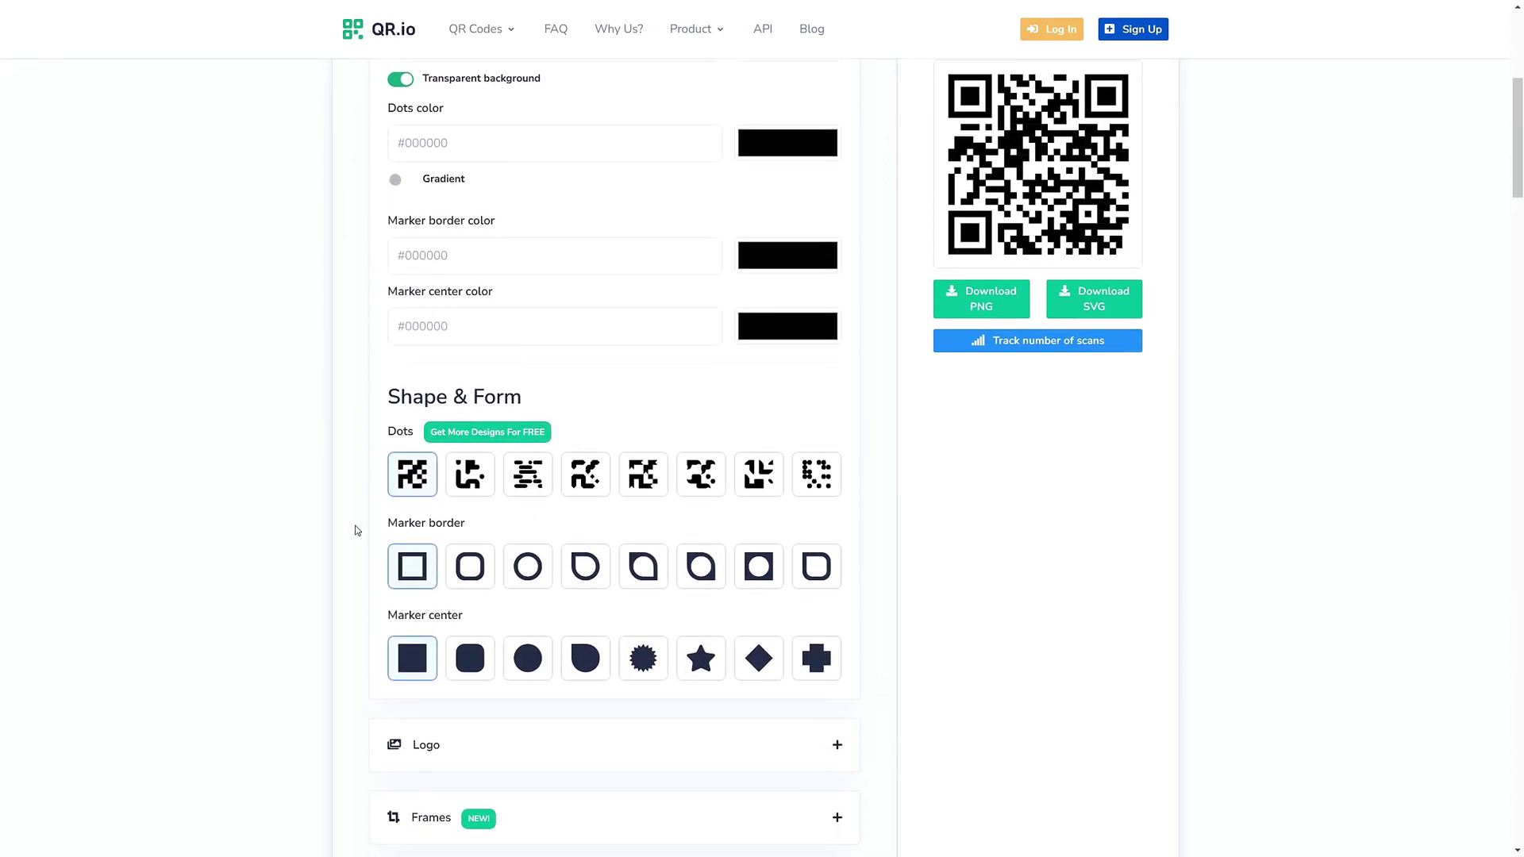
scroll(356, 530, down, 3)
scroll(355, 527, up, 6)
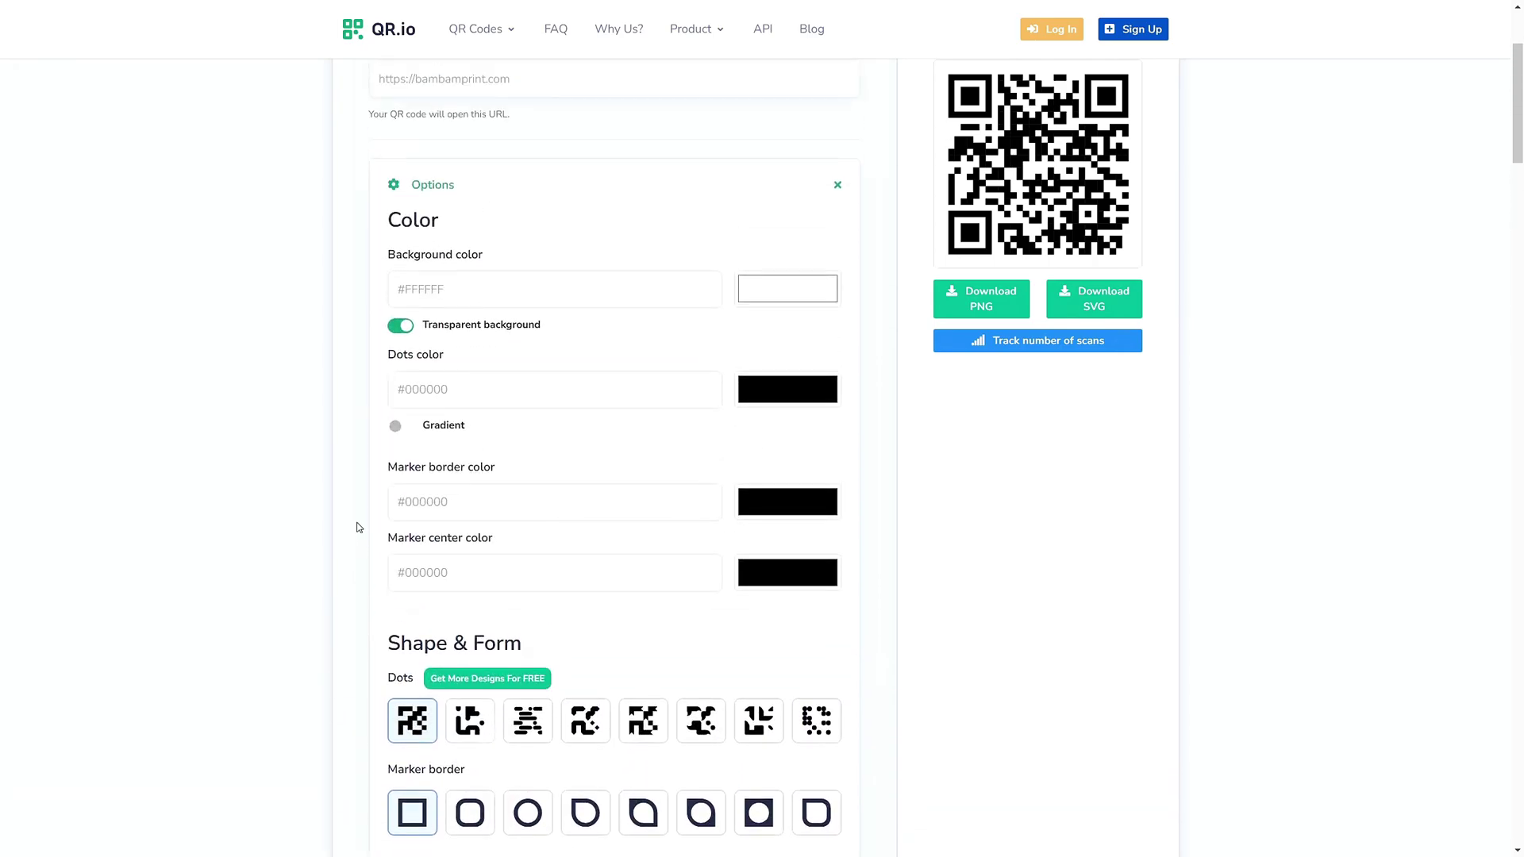
scroll(356, 527, up, 3)
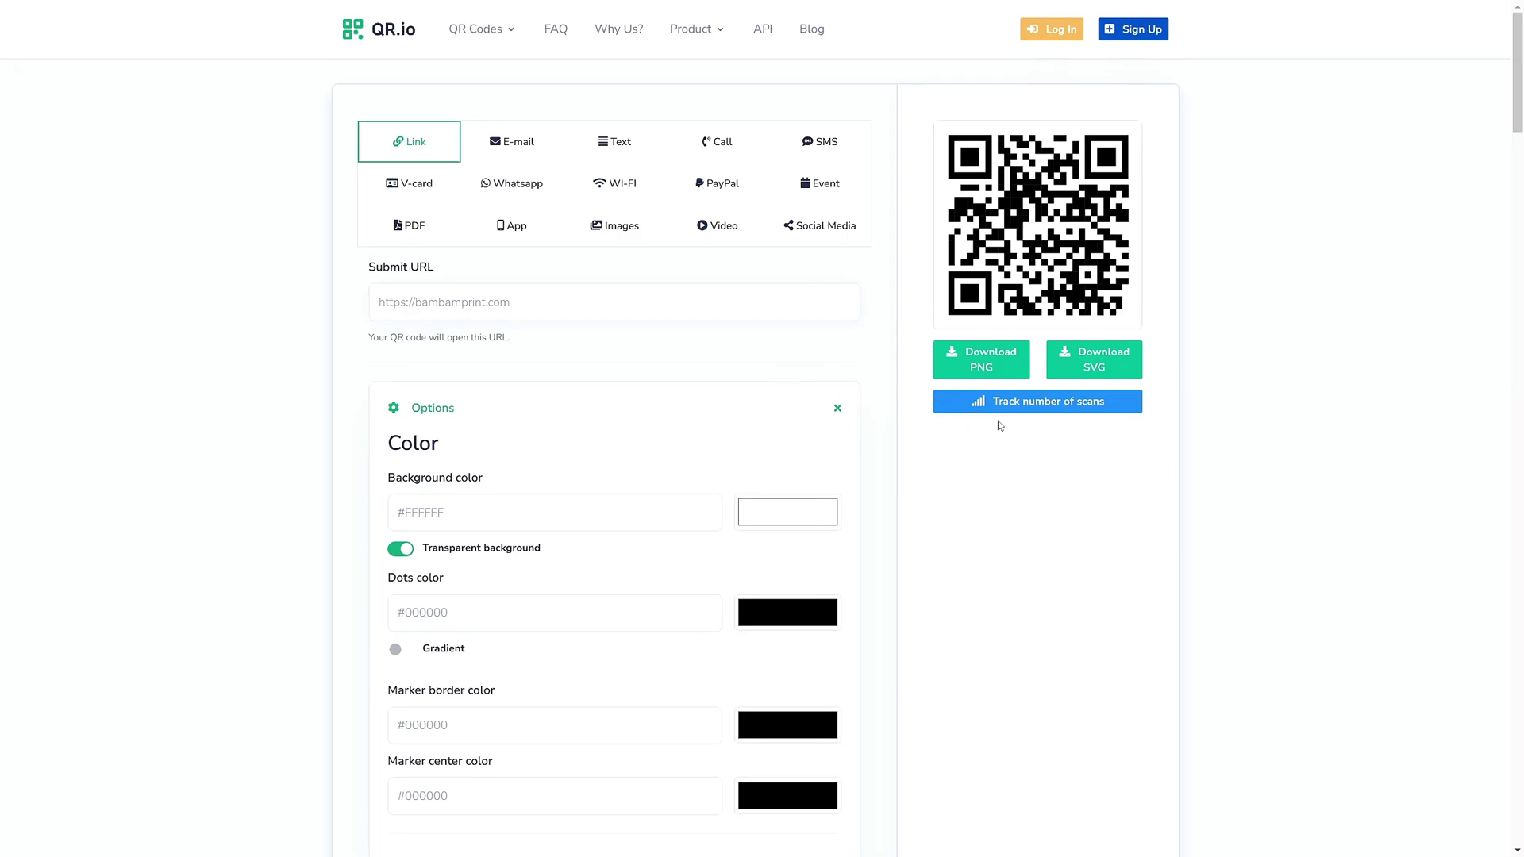
Step: Request the SVG download and get past the sign-up prompt to the Active QR Codes dashboard
click(1105, 361)
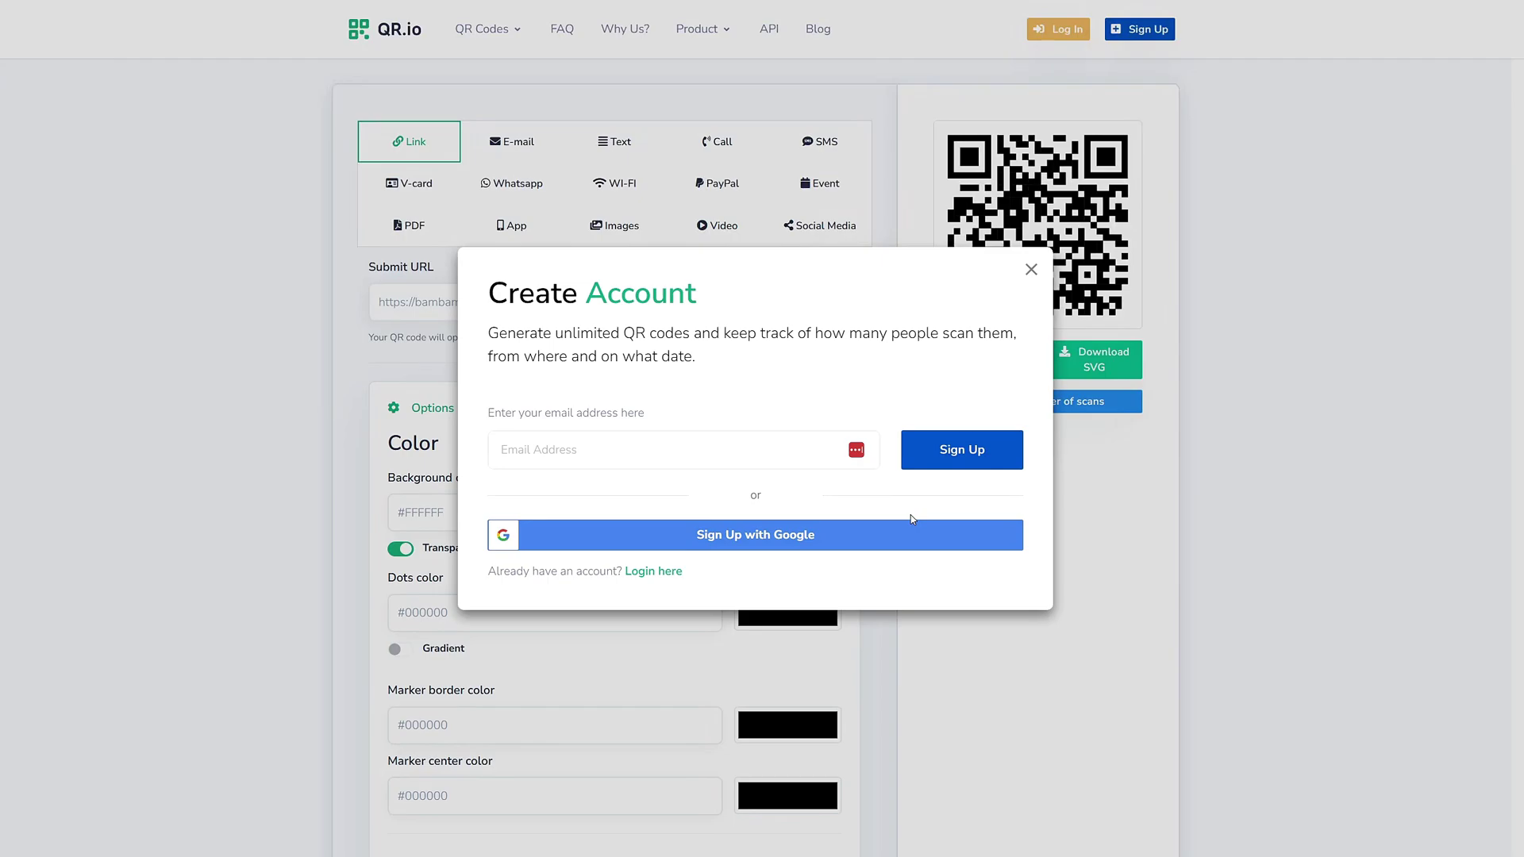
click(666, 572)
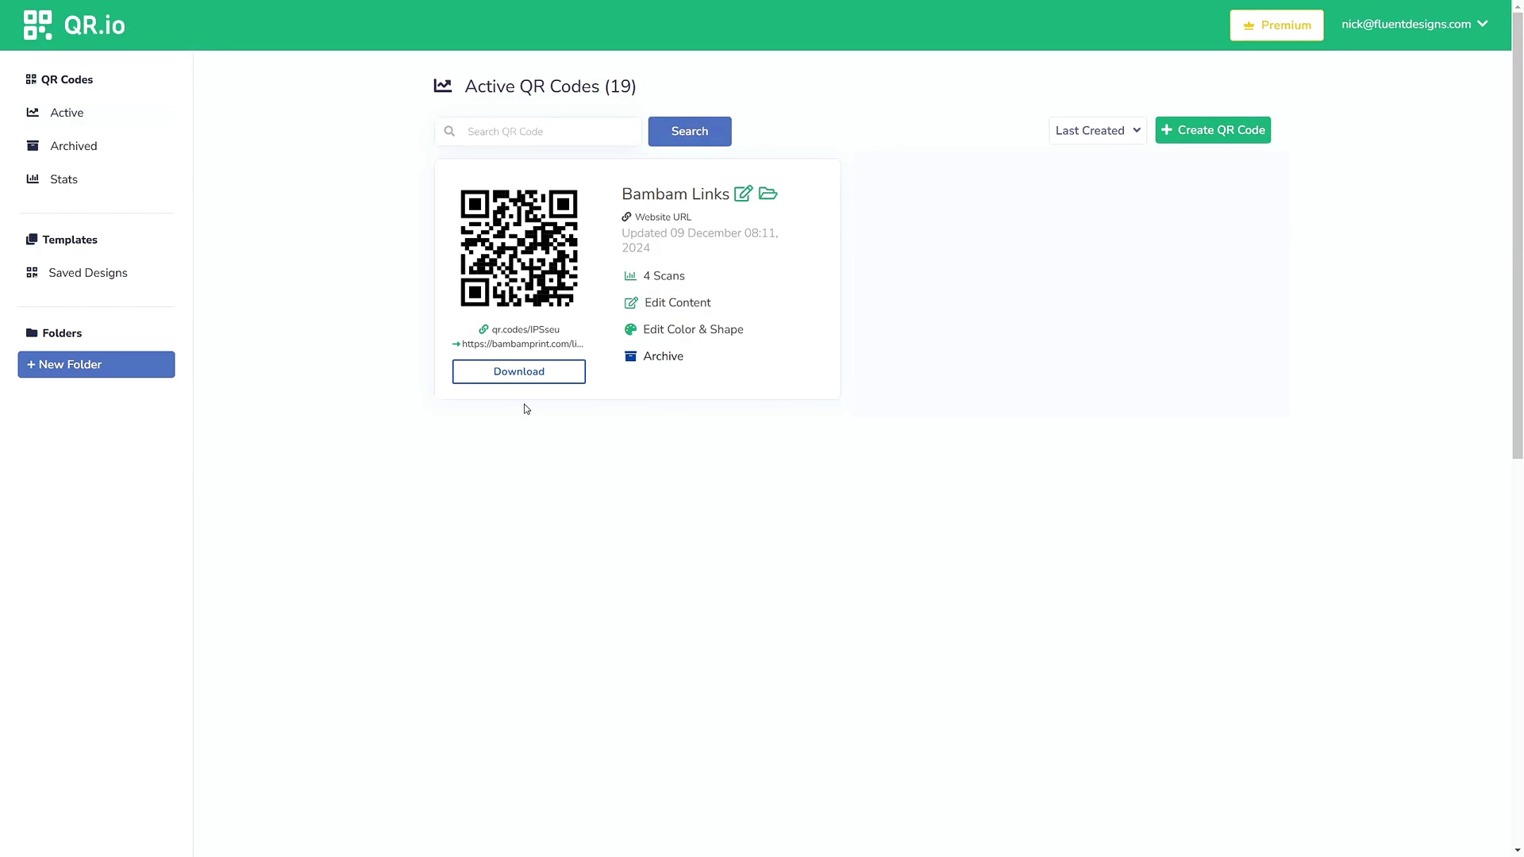
Step: Save Bambam Links' colour and shape settings with transparent background, and download it as SVG
click(671, 333)
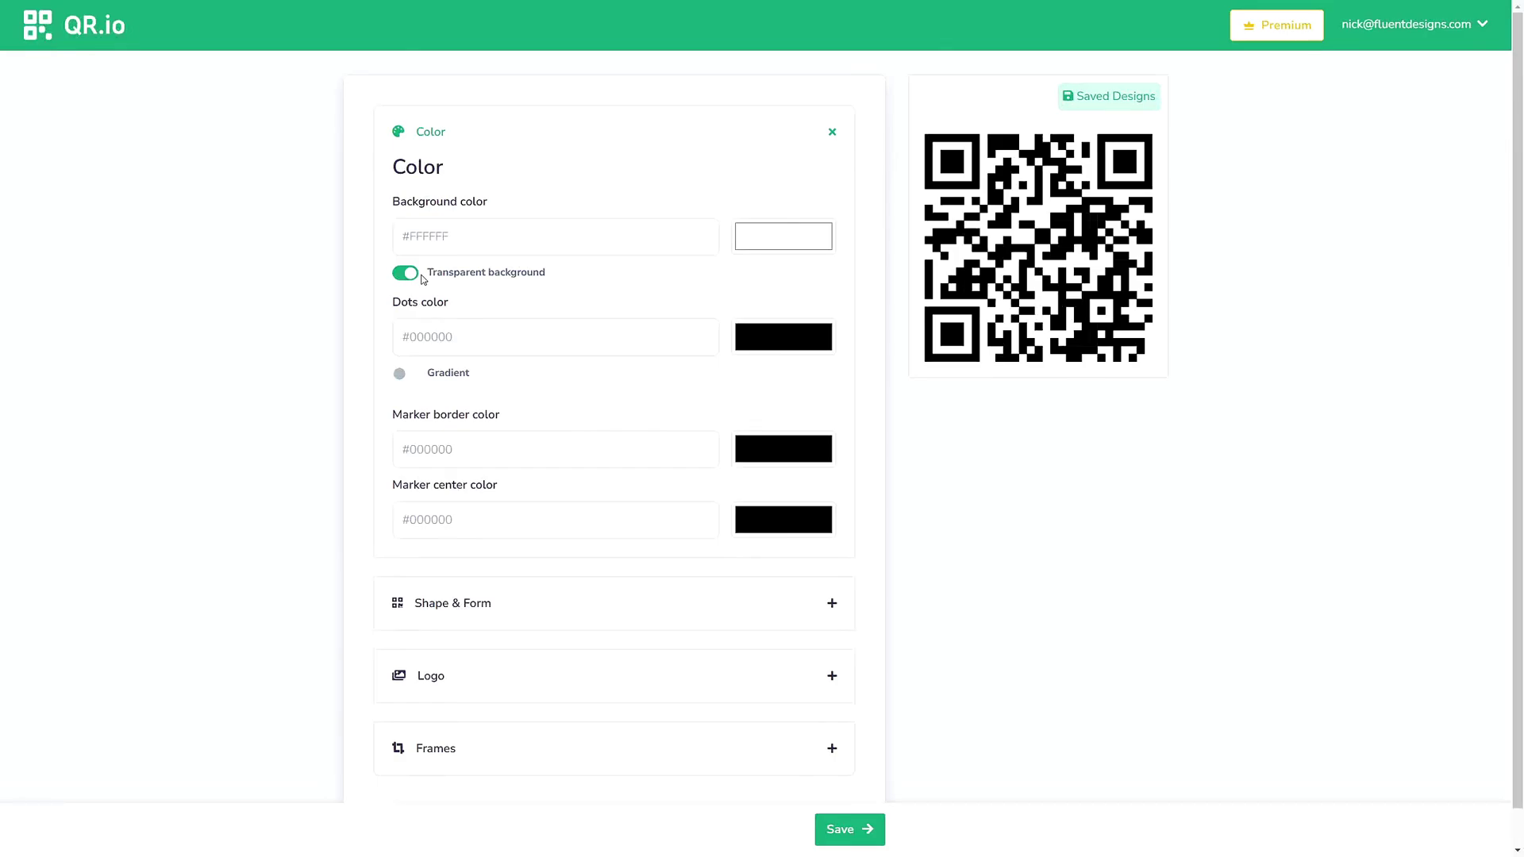
click(847, 829)
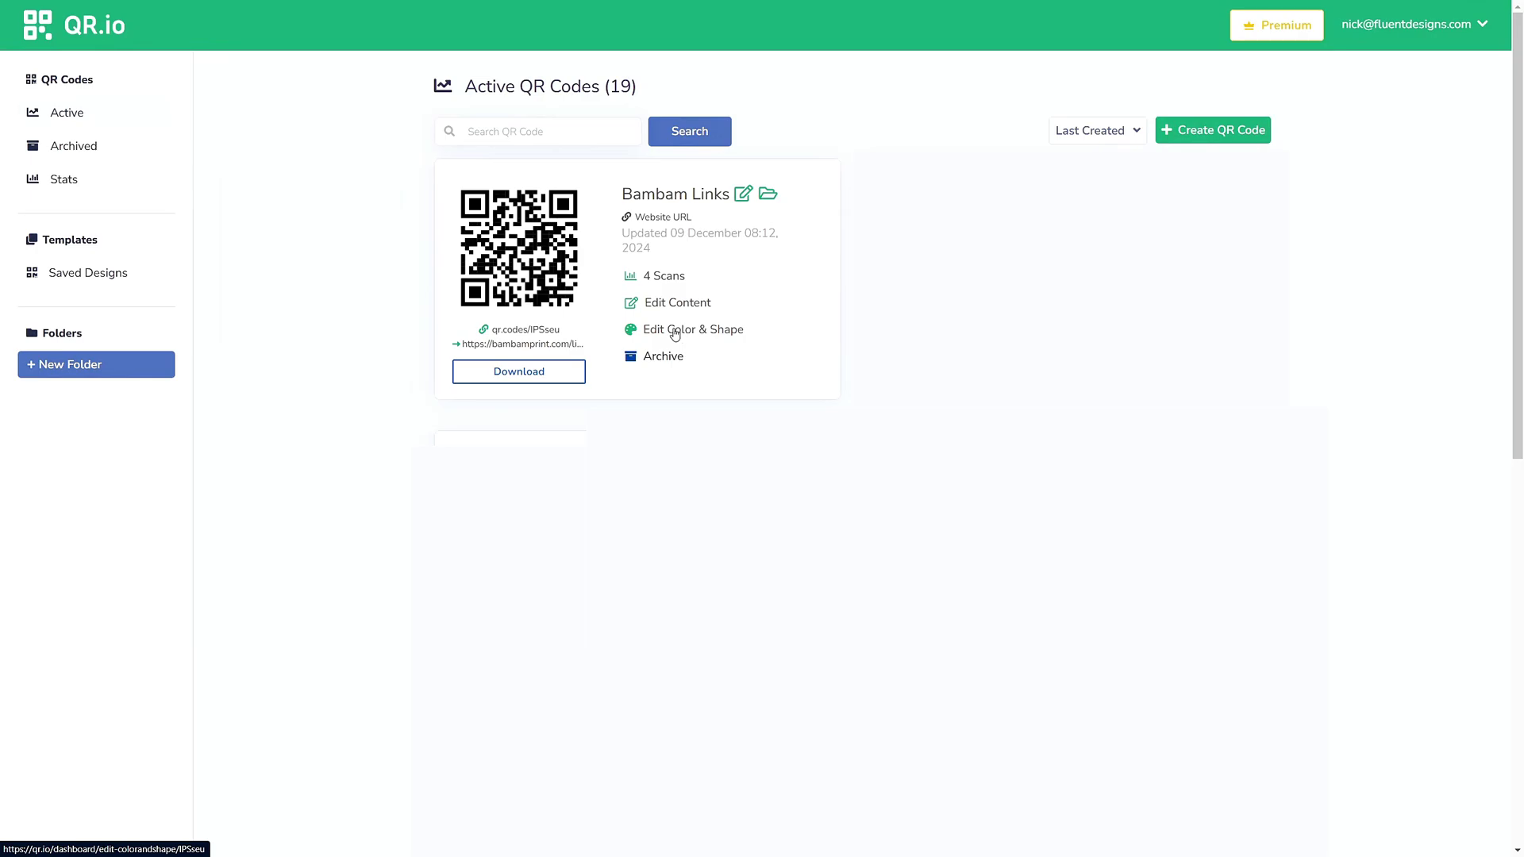
click(519, 371)
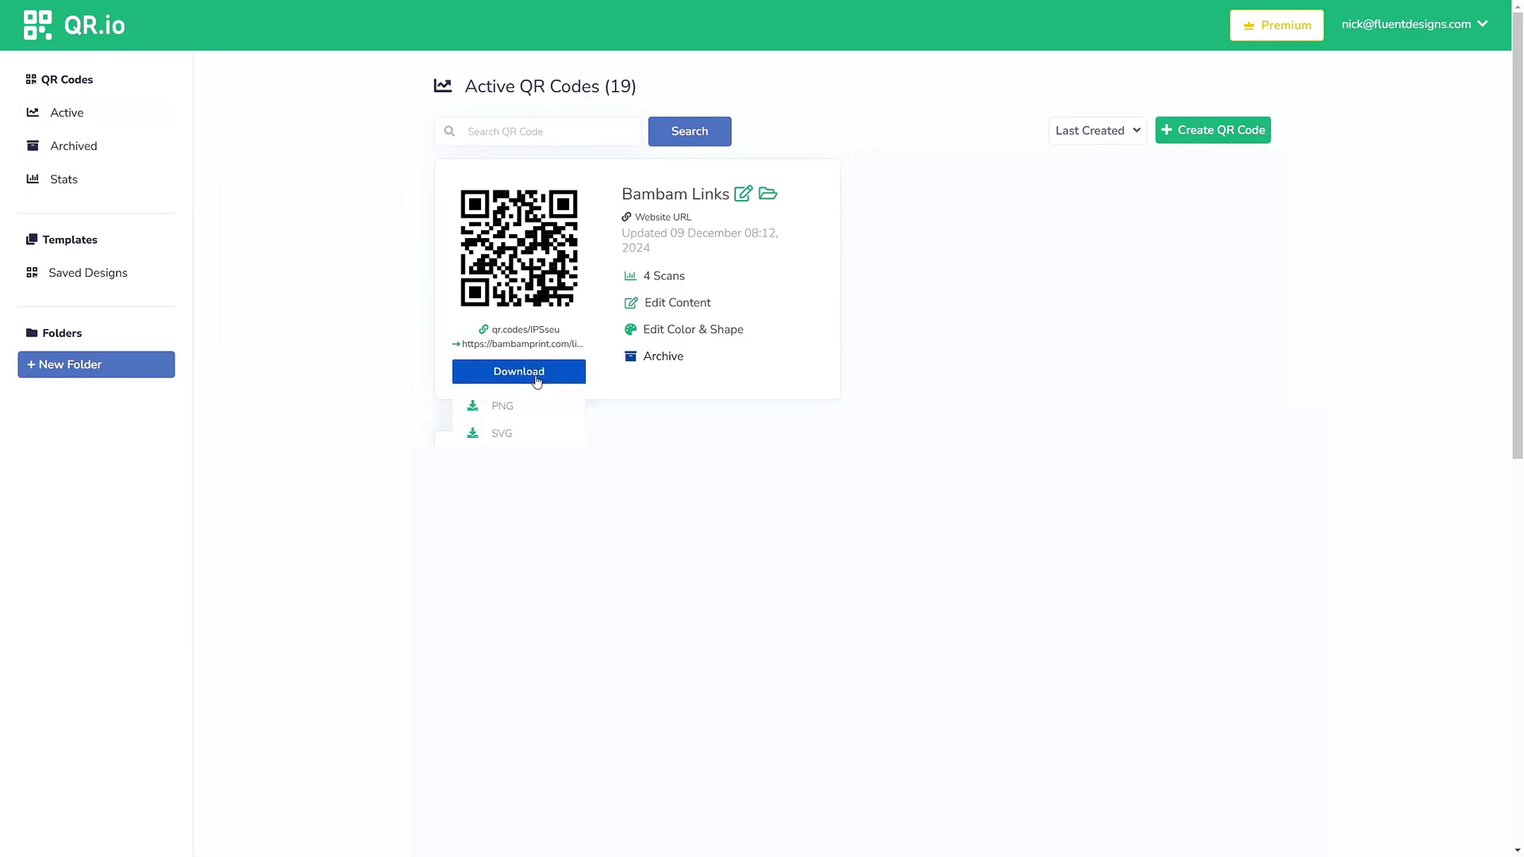
click(513, 432)
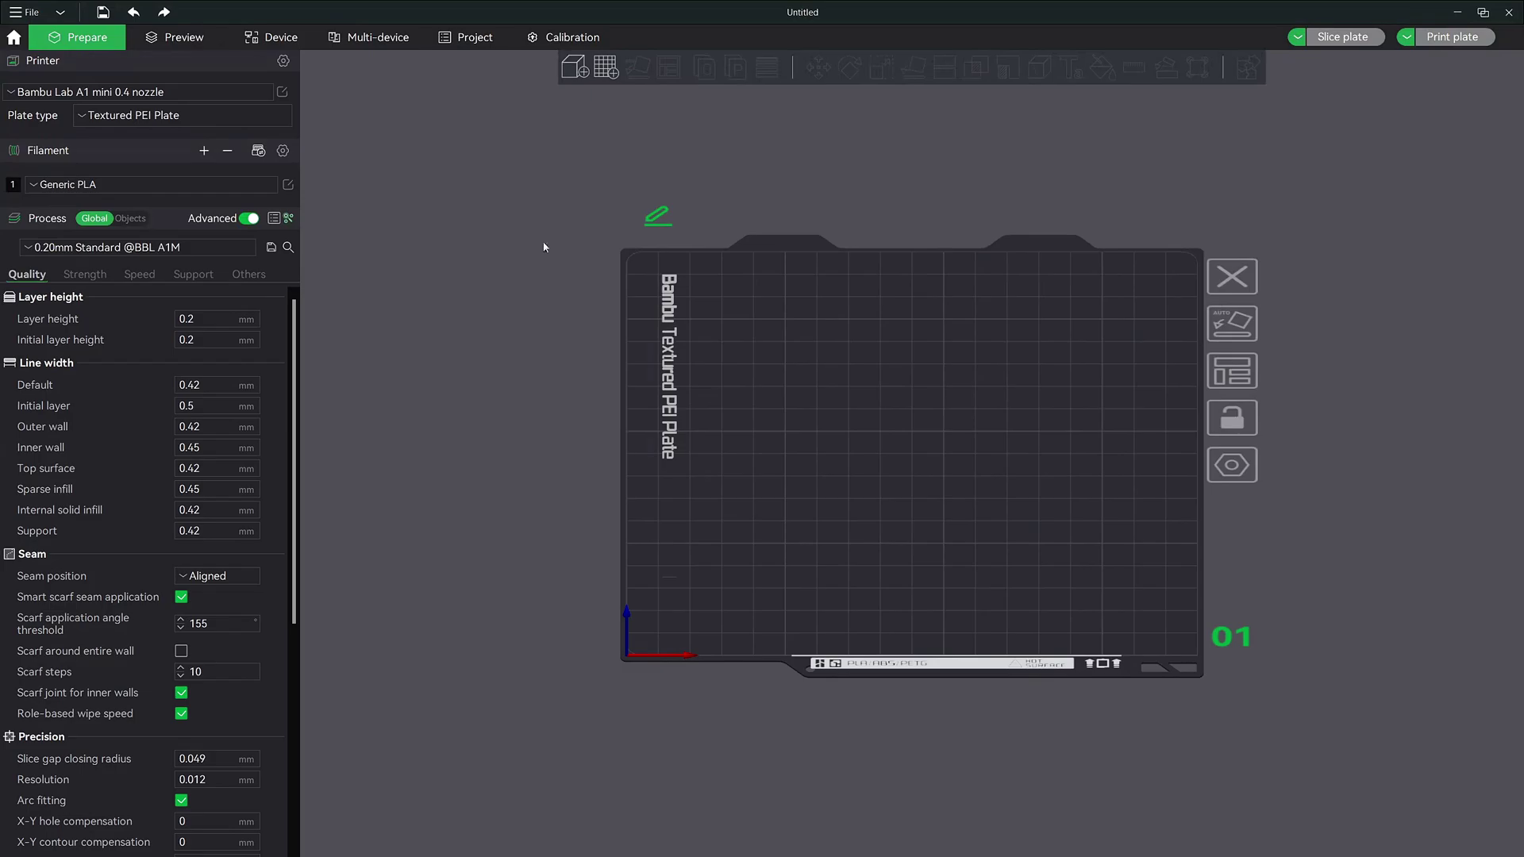
Step: Import BambamLinks.svg from the Desktop onto the plate
click(580, 75)
click(531, 151)
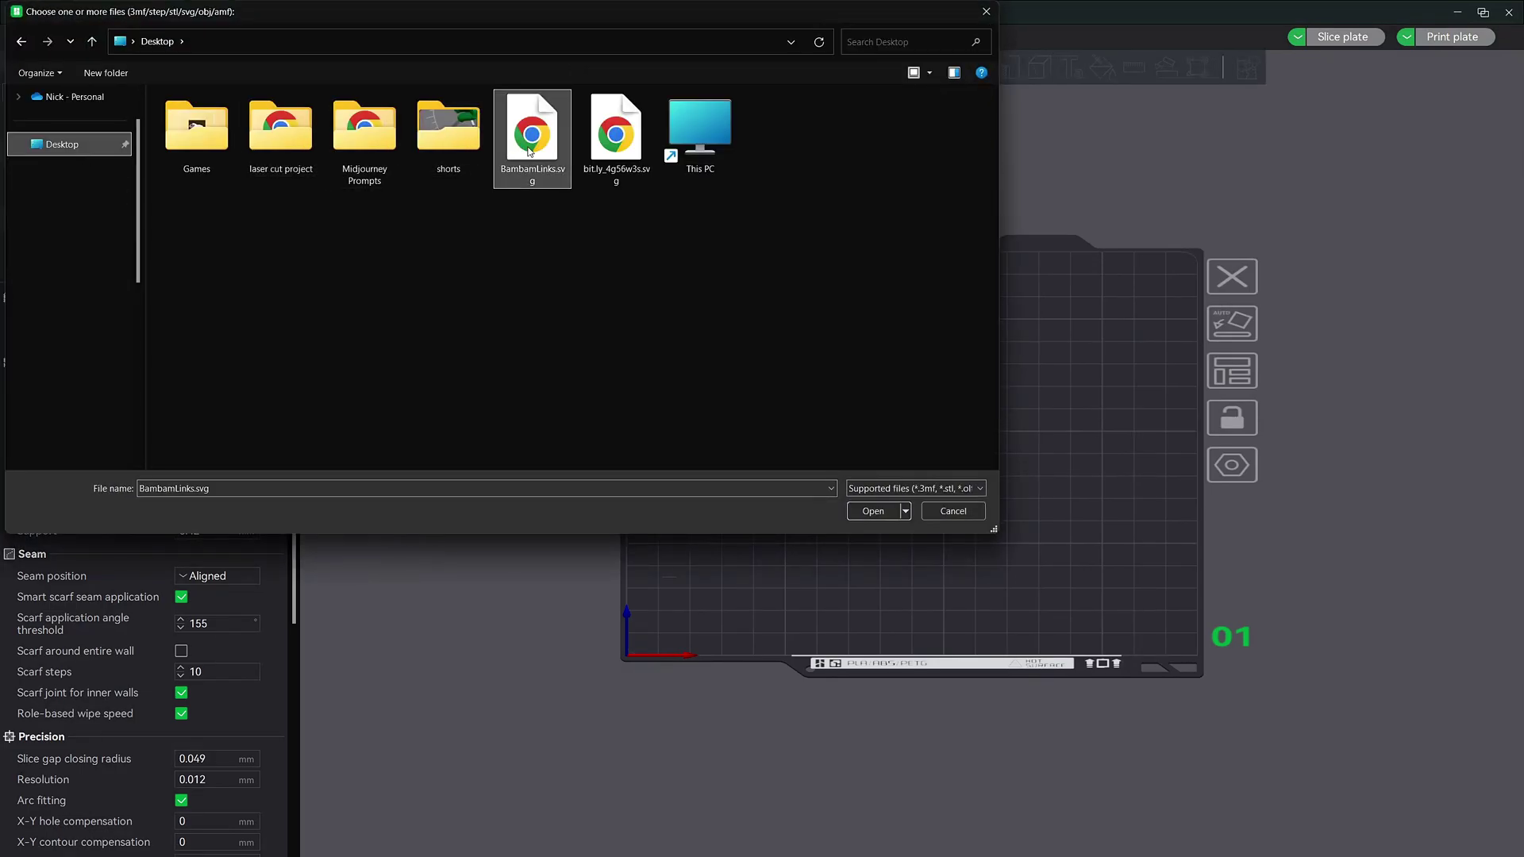
double_click(530, 152)
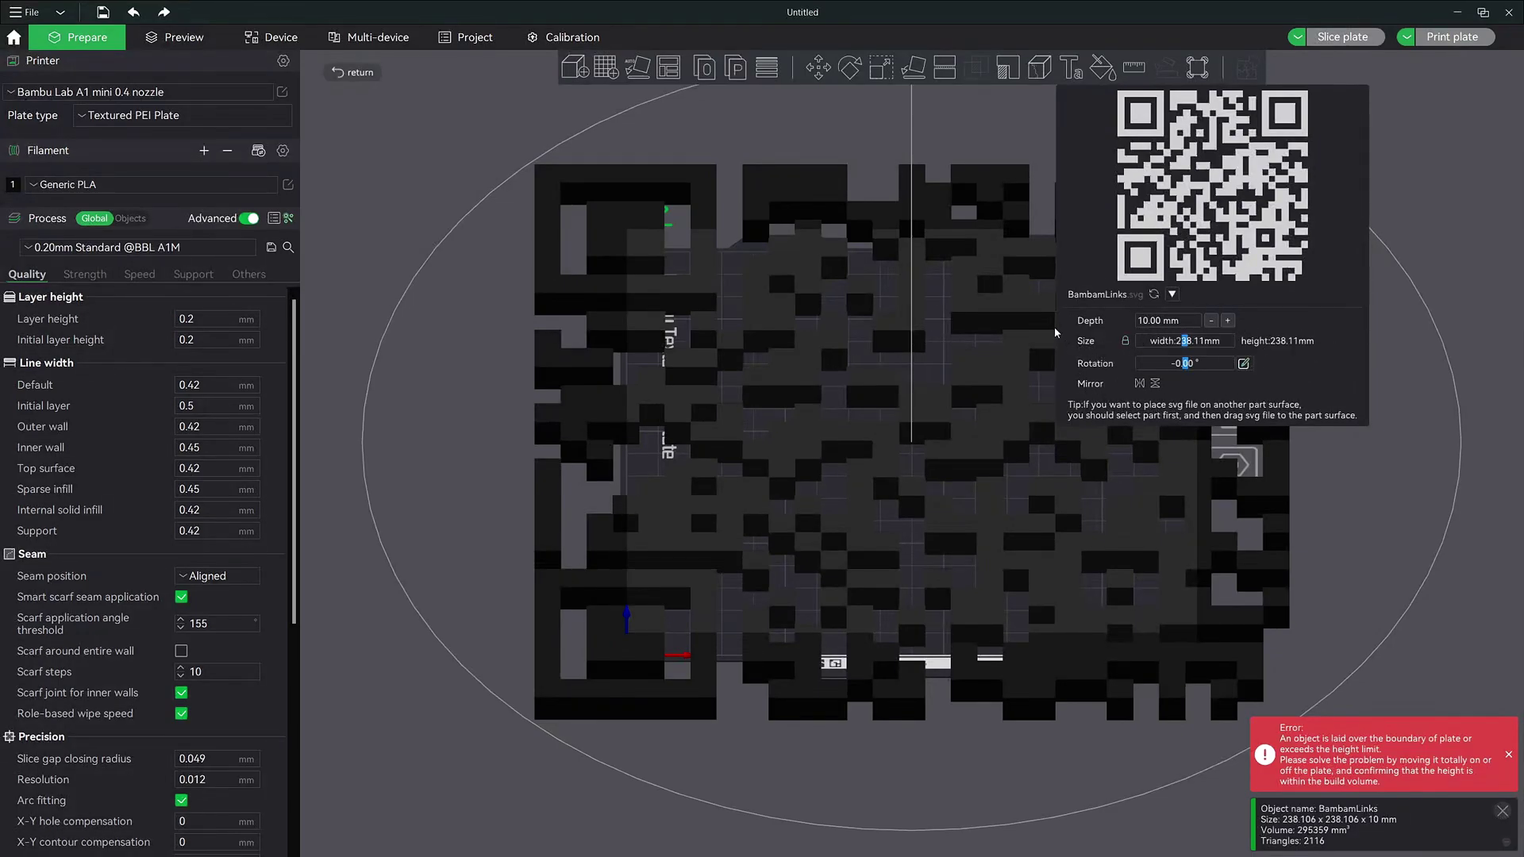
Step: Centre the imported BambamLinks QR code on the plate and bring up its Scale tool
click(1451, 194)
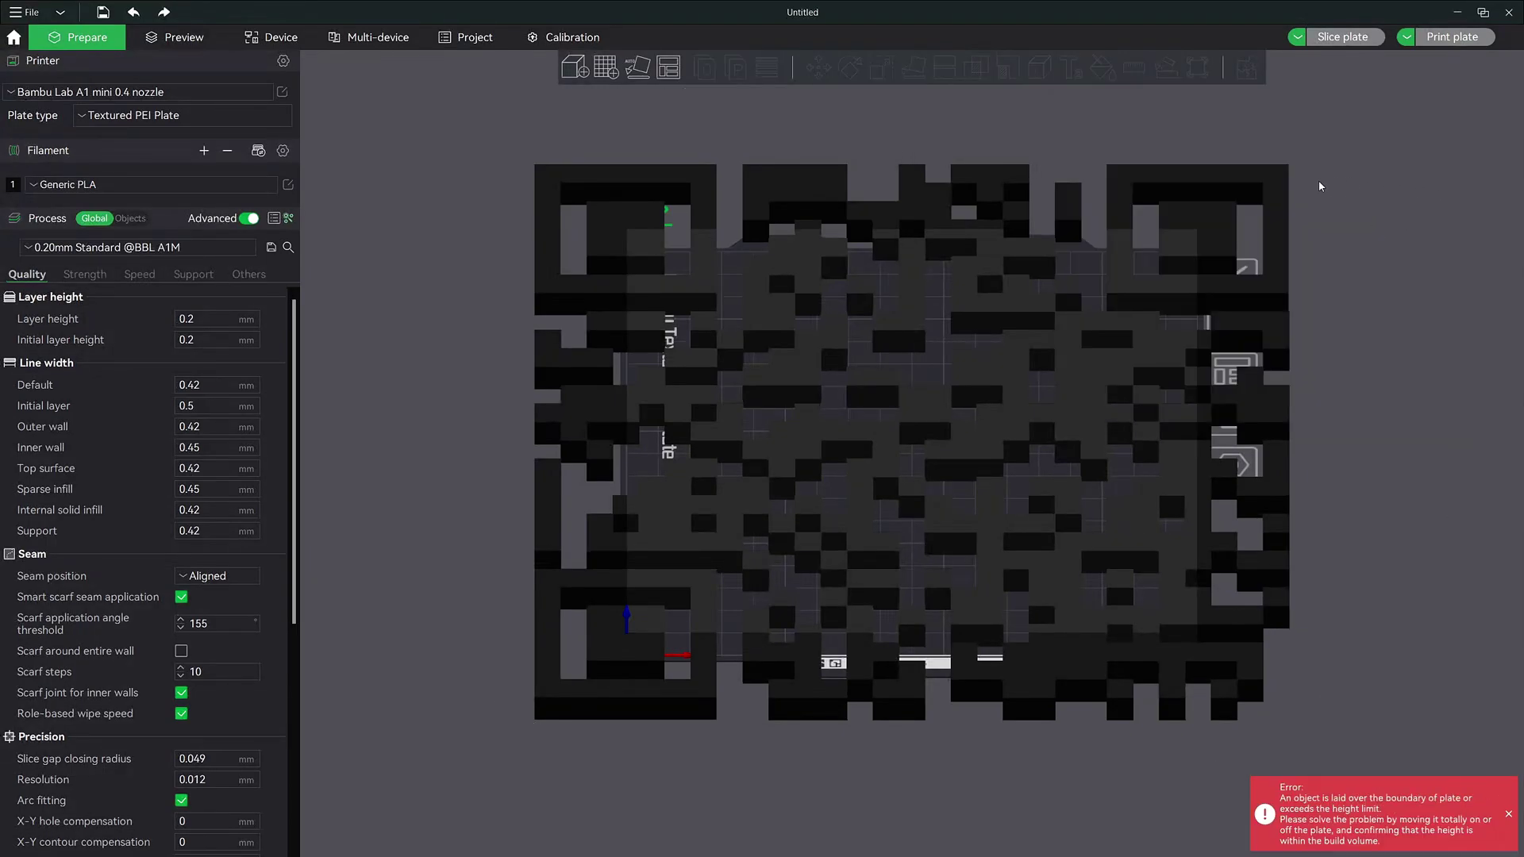
right_click(783, 374)
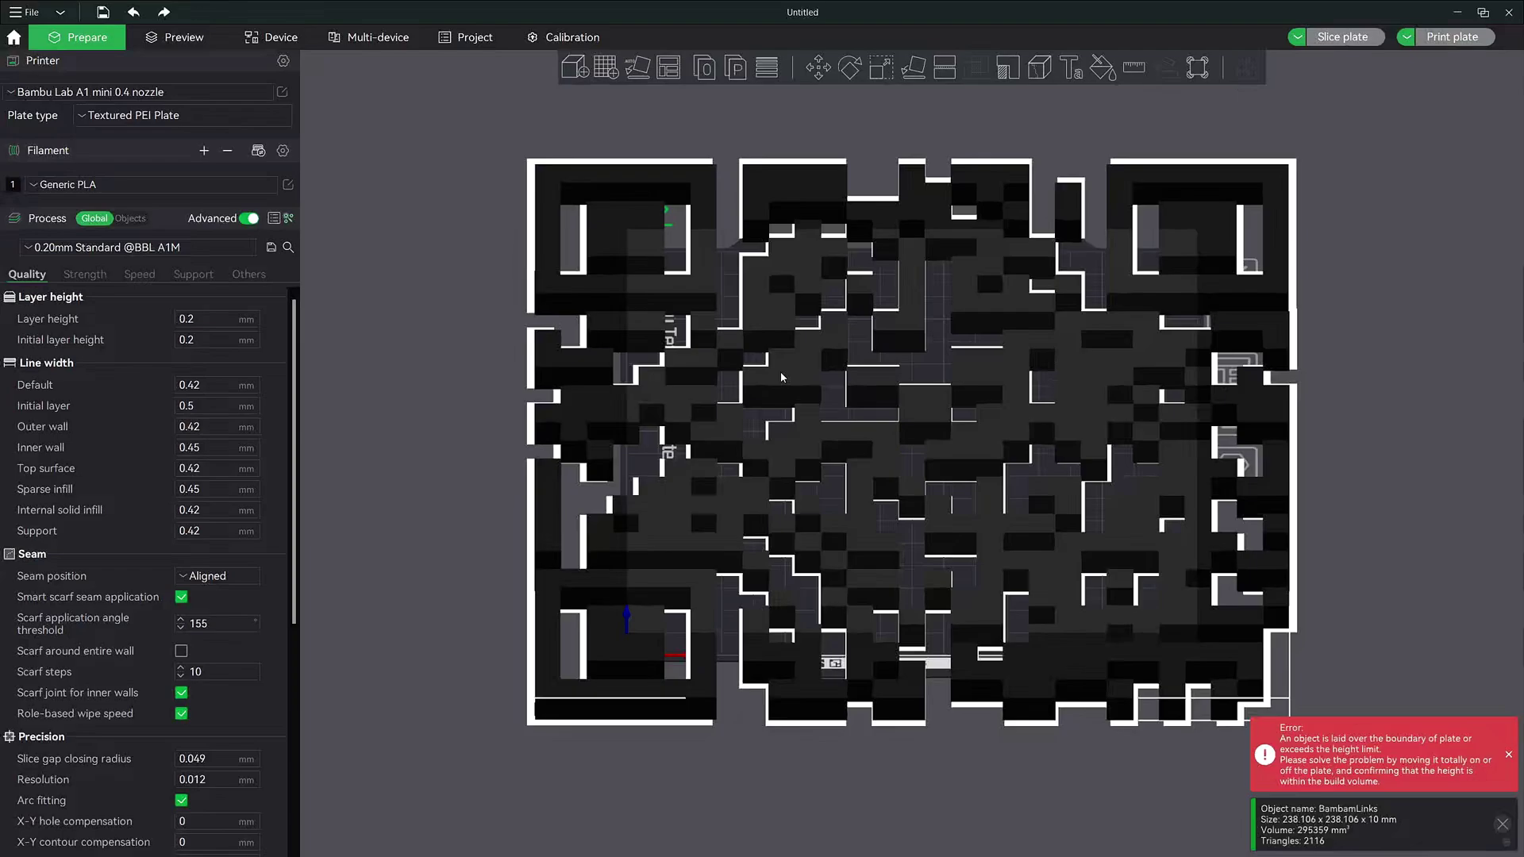
click(819, 467)
click(881, 69)
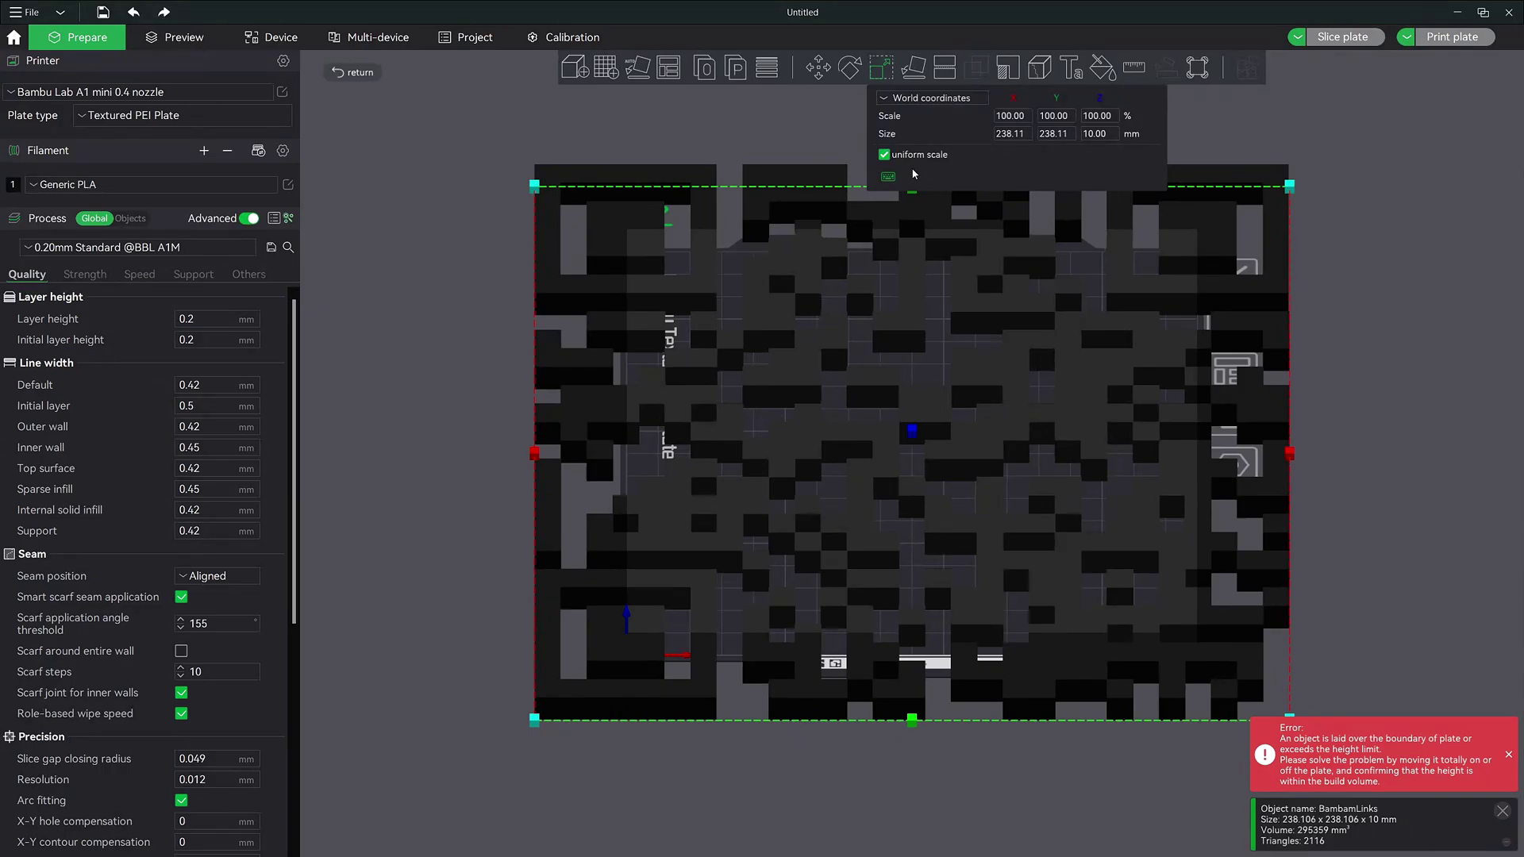
Step: Turn off uniform scaling and resize the QR model to 90 × 90 × 1 mm
click(884, 156)
click(1010, 135)
key(ctrl+a)
text(90)
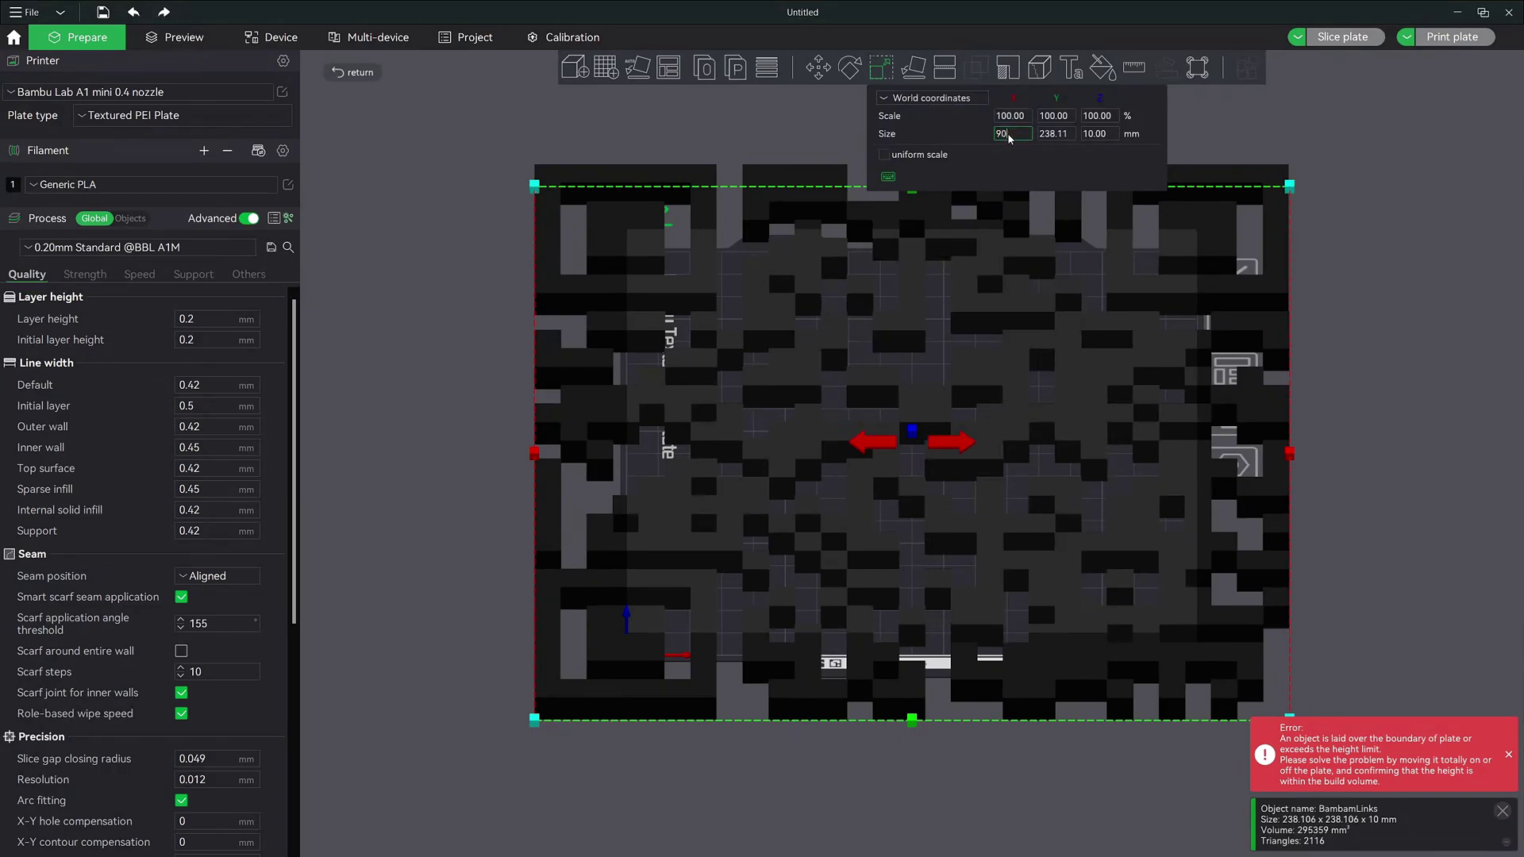
key(Tab)
text(90)
key(Tab)
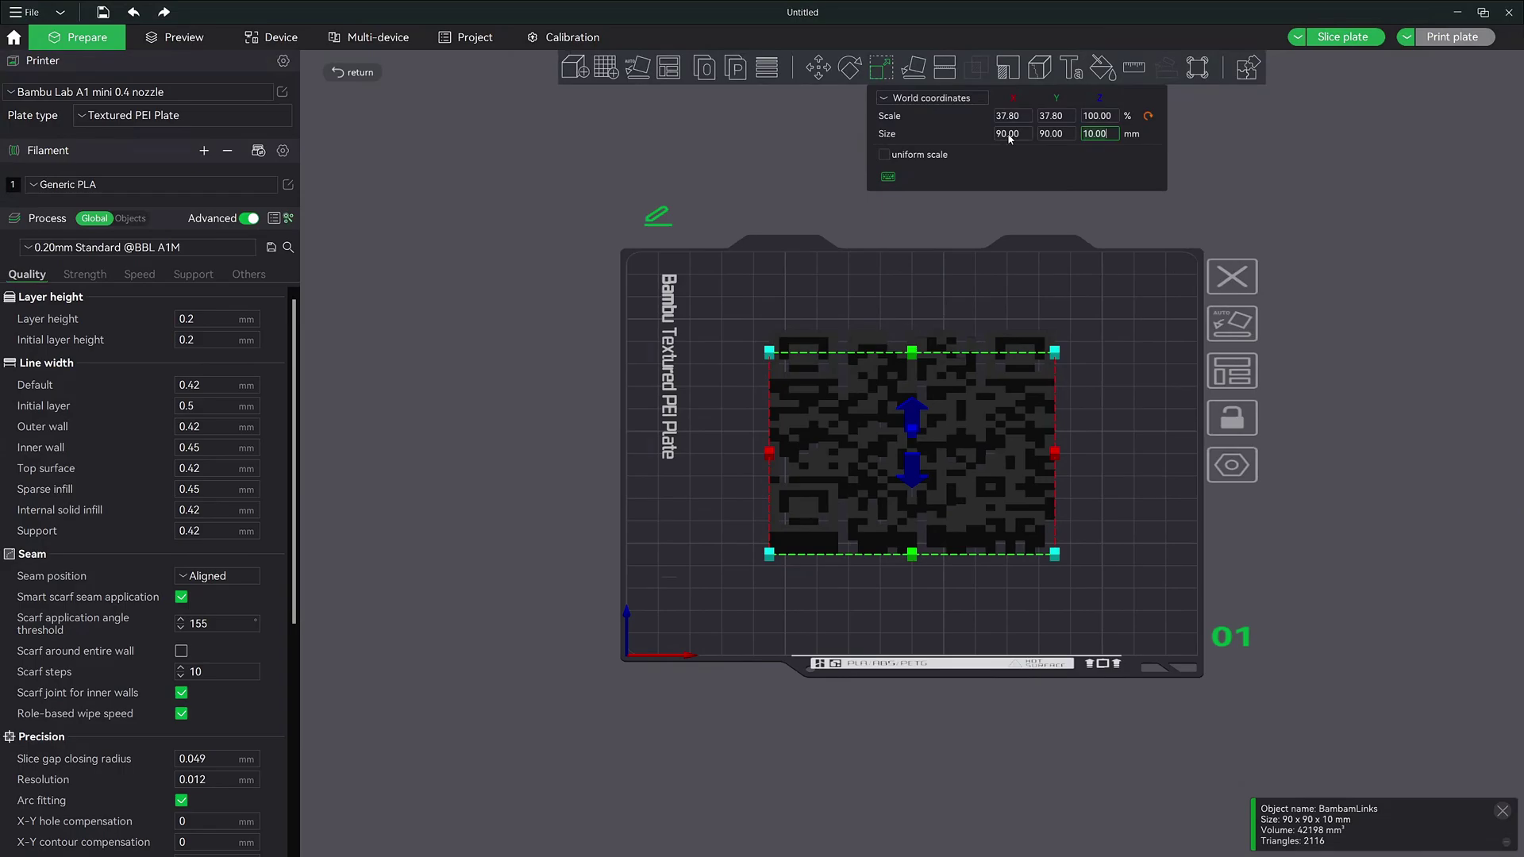
text(1)
key(Tab)
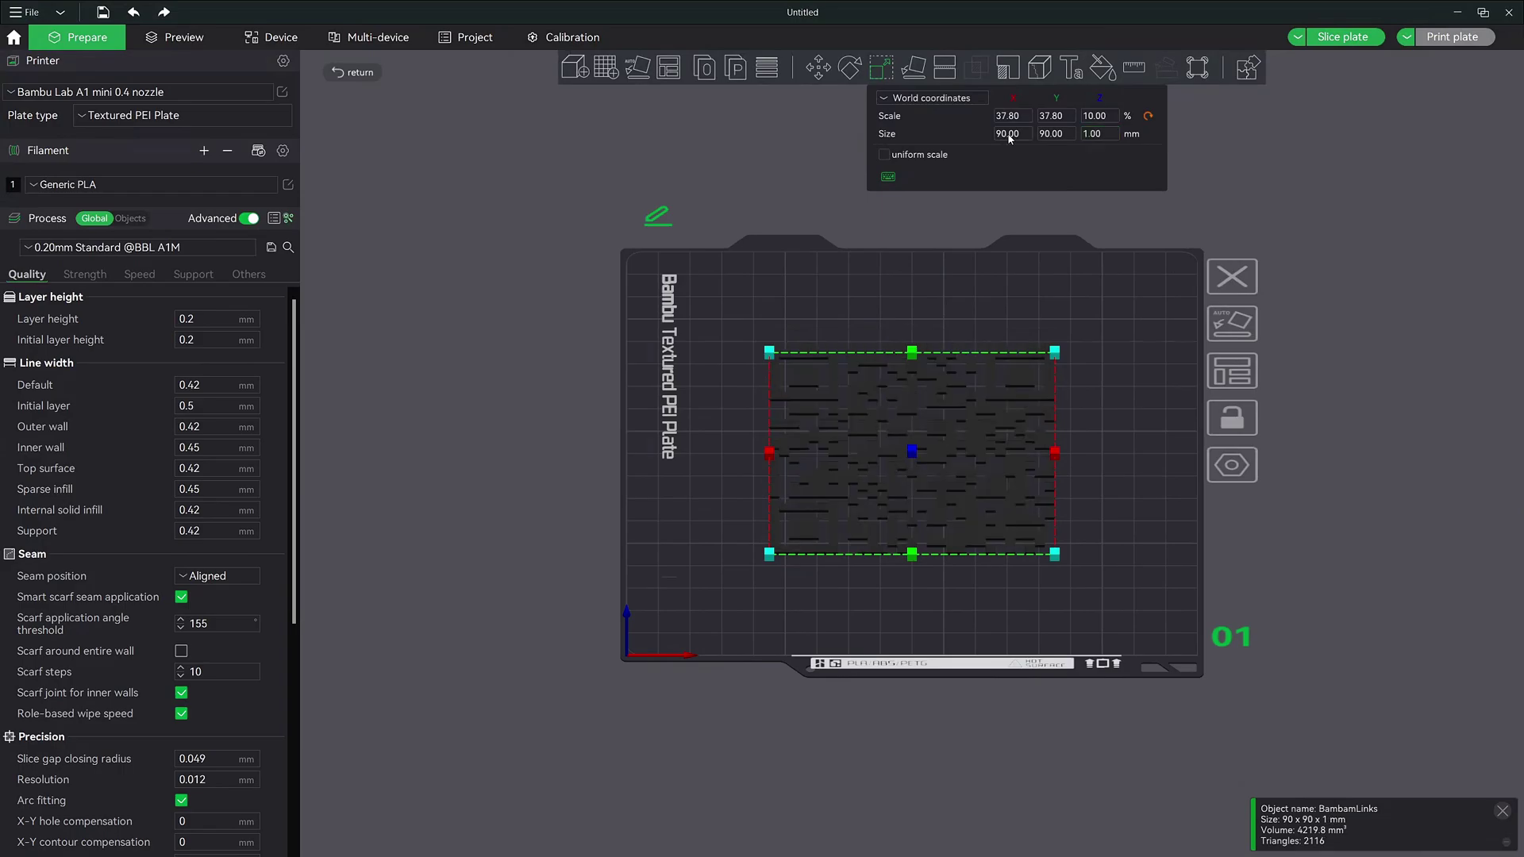
Step: Add a cube primitive to the plate from the right-click Add Primitive menu
click(750, 295)
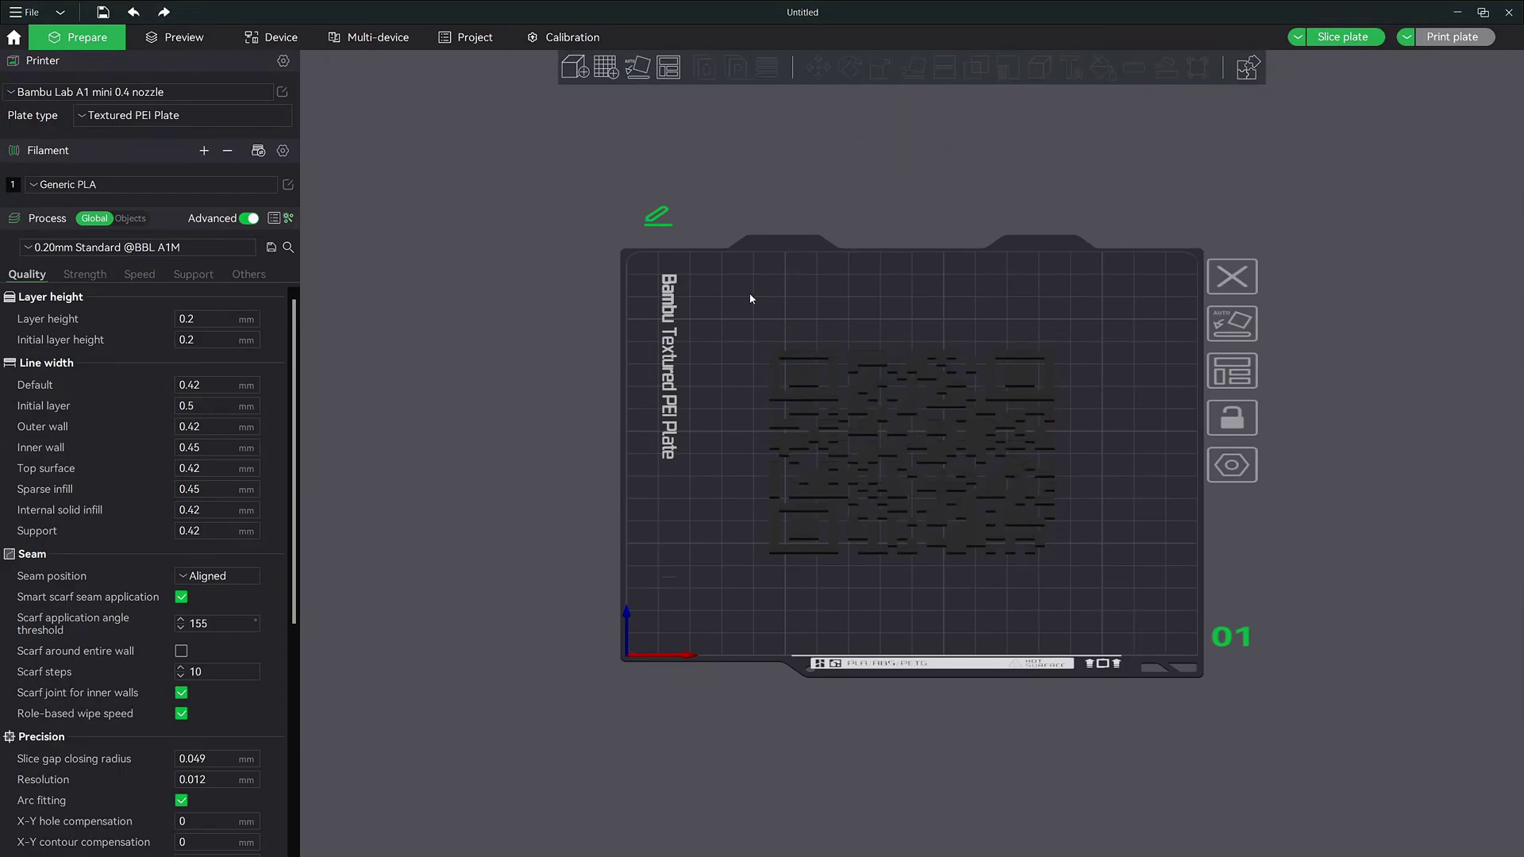
right_click(749, 292)
mouse_move(806, 391)
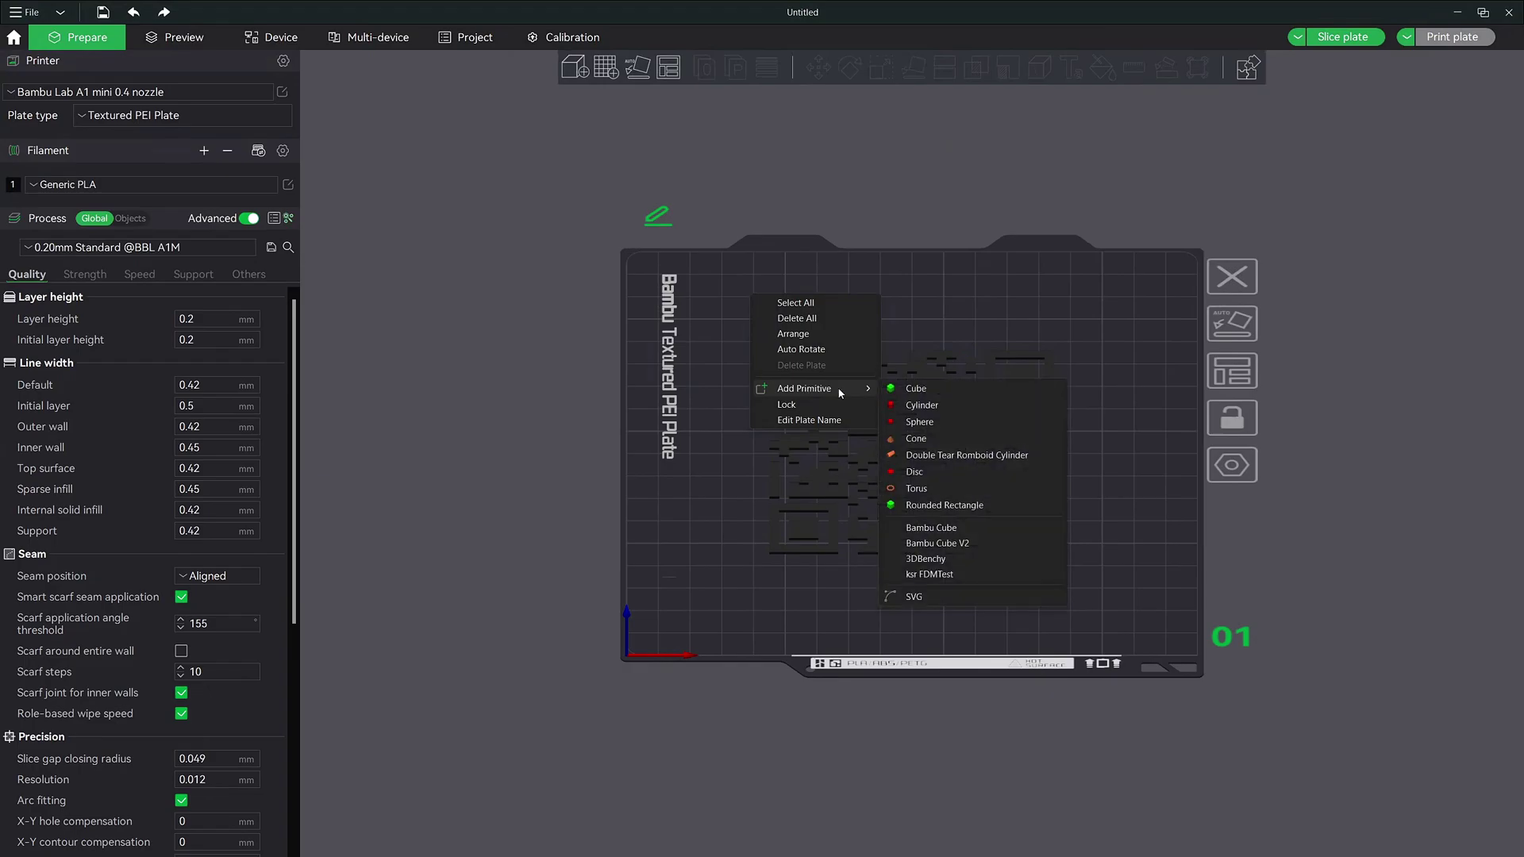
click(923, 390)
key(s)
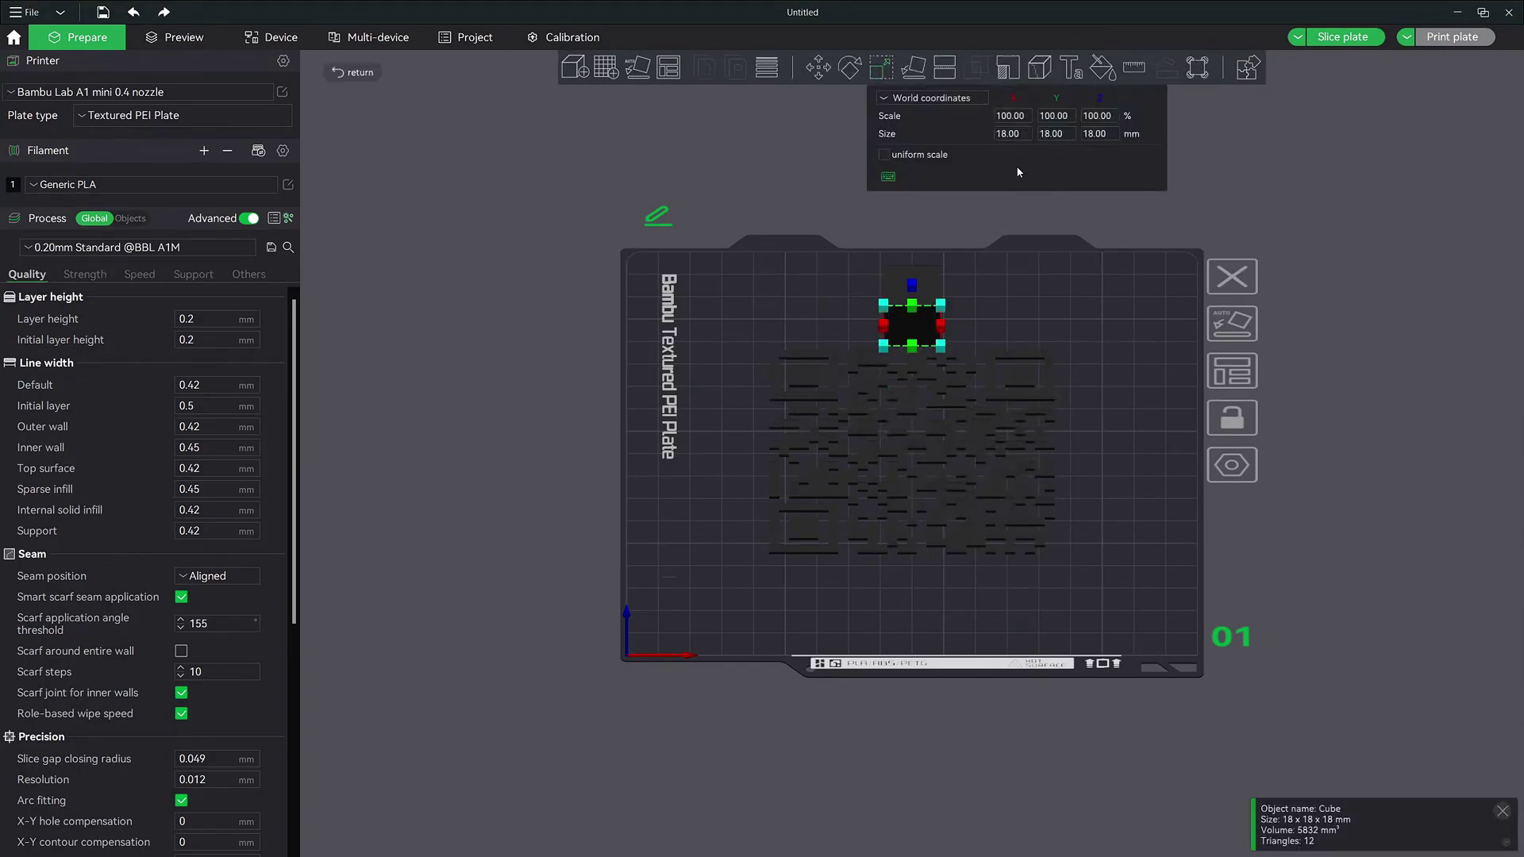
Step: Resize the cube base to 100 × 100 × 10 mm
click(1004, 135)
key(BackSpace)
key(BackSpace)
key(BackSpace)
key(BackSpace)
key(BackSpace)
text(100)
key(Tab)
text(100)
key(Return)
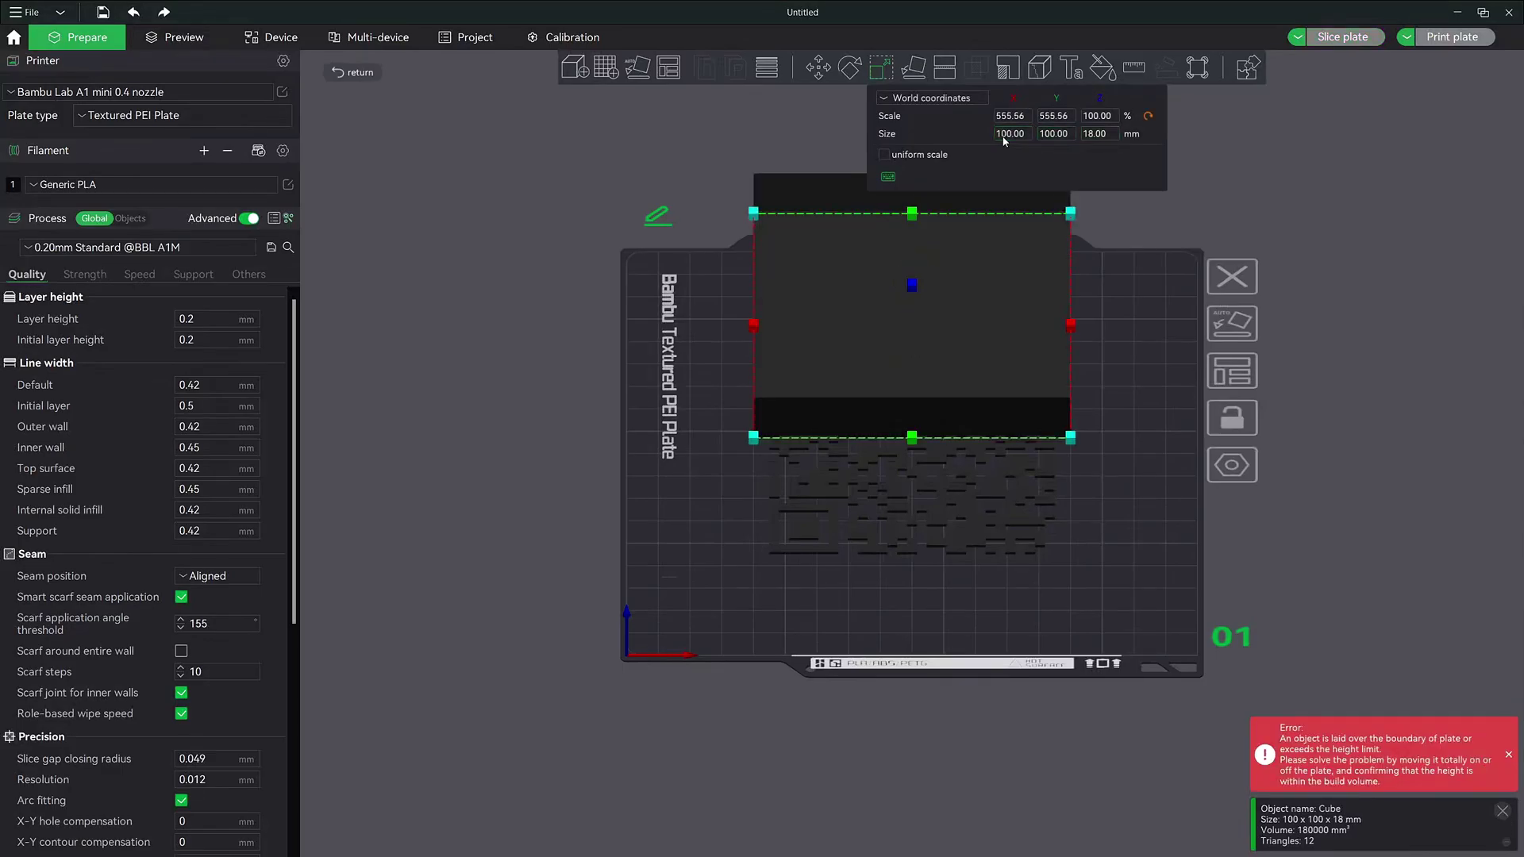
click(1110, 135)
text(10)
key(Return)
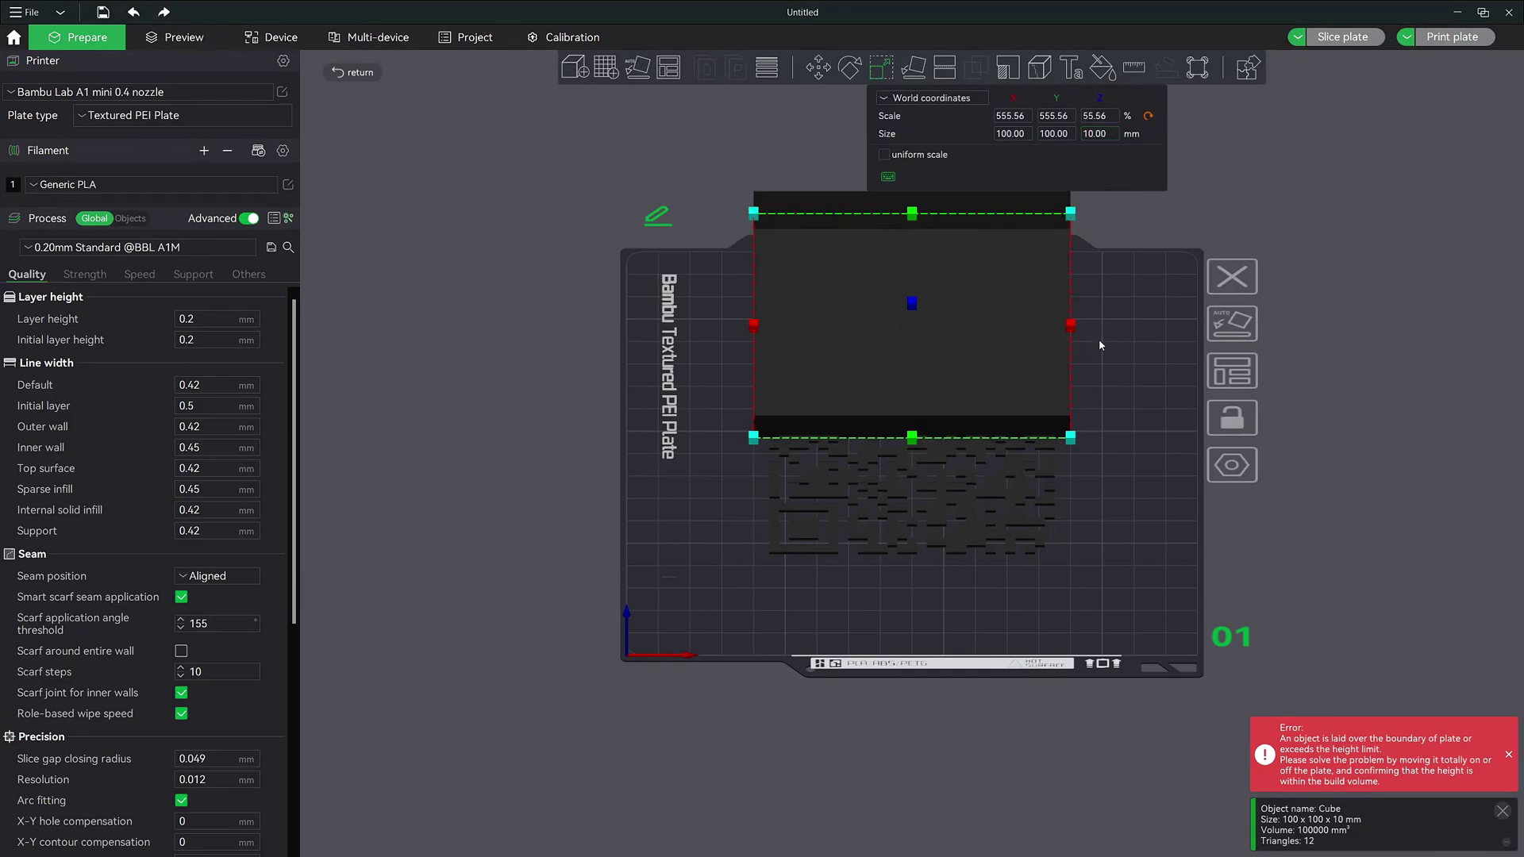
click(1099, 345)
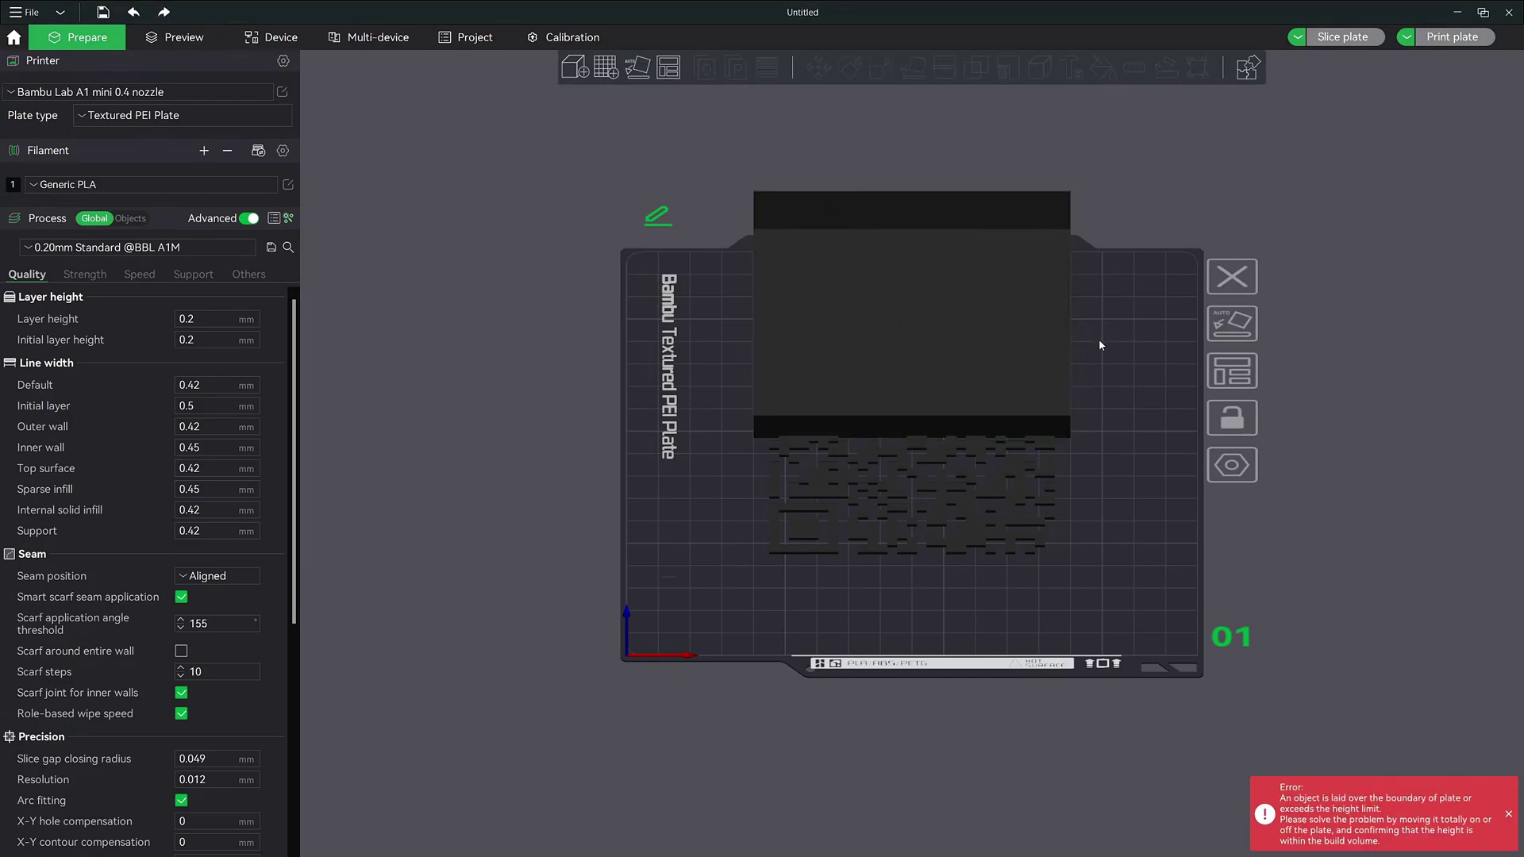
Step: Select the A1Cmini printer in the Device view and return to the Prepare plate
click(271, 37)
click(67, 69)
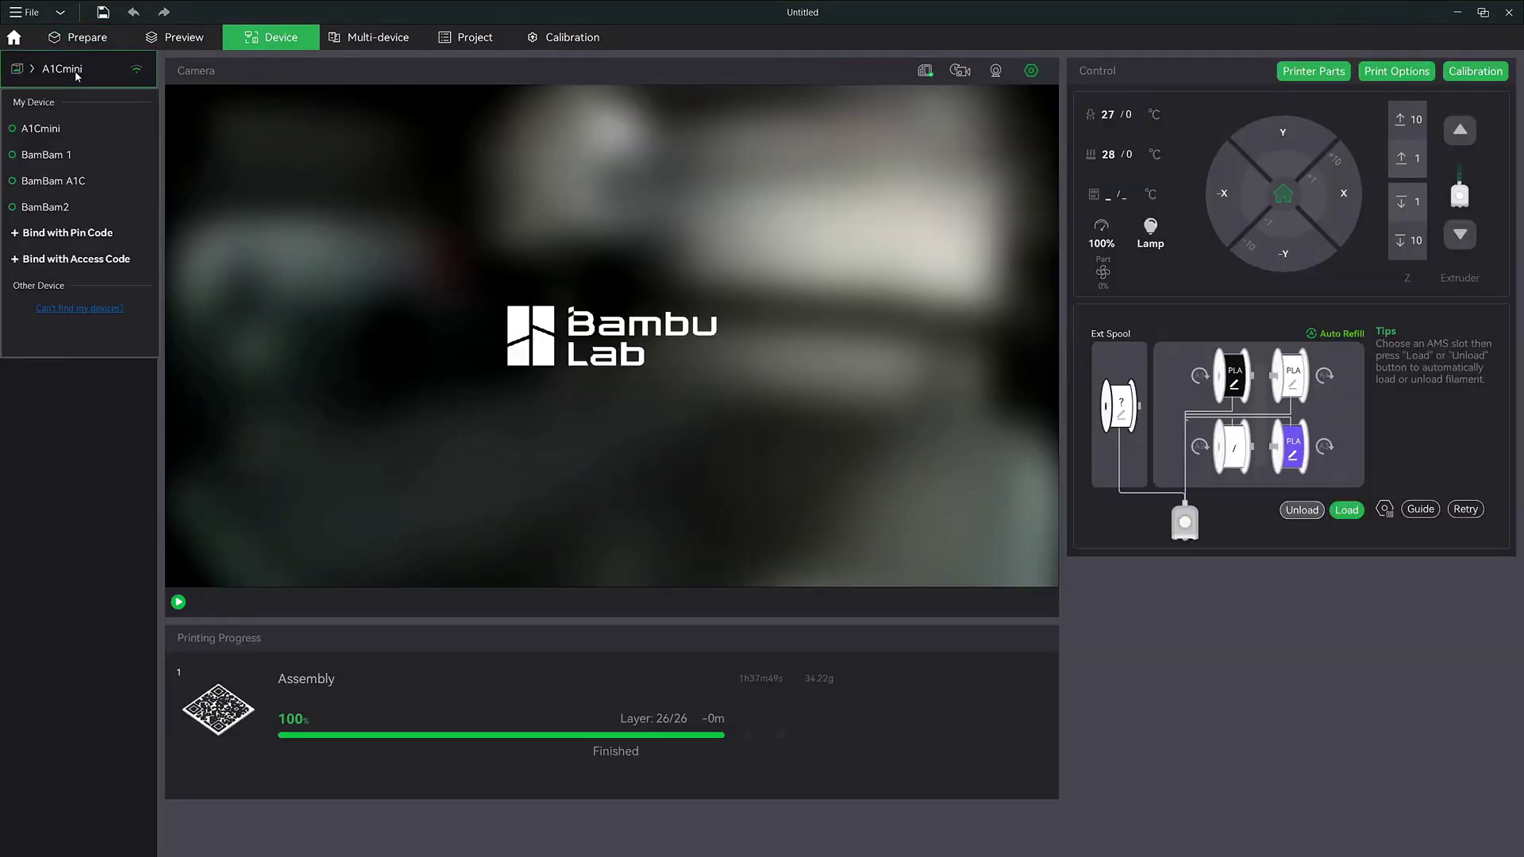
click(36, 130)
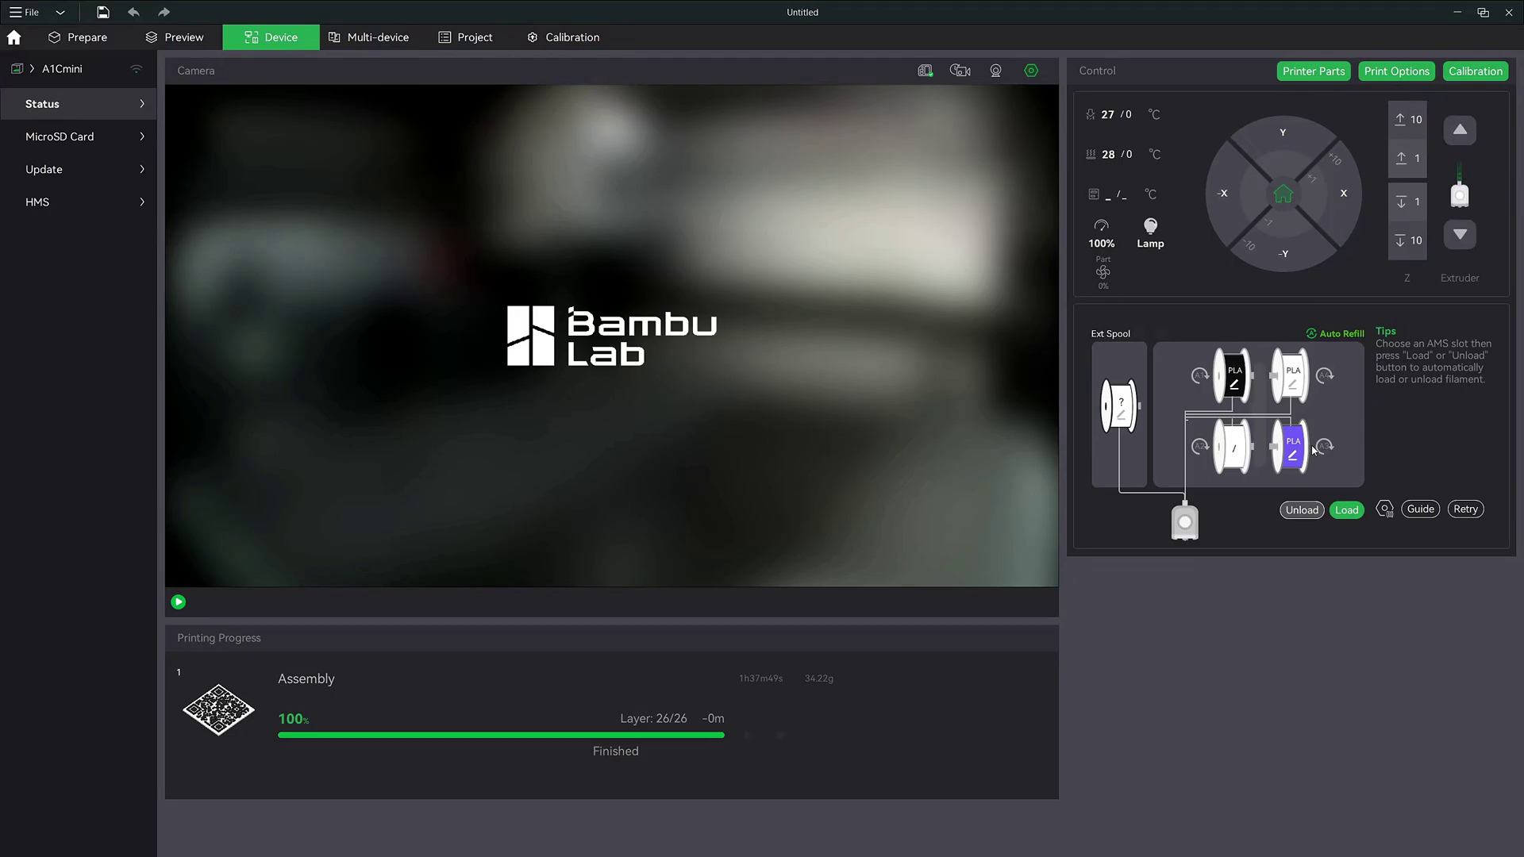
click(83, 41)
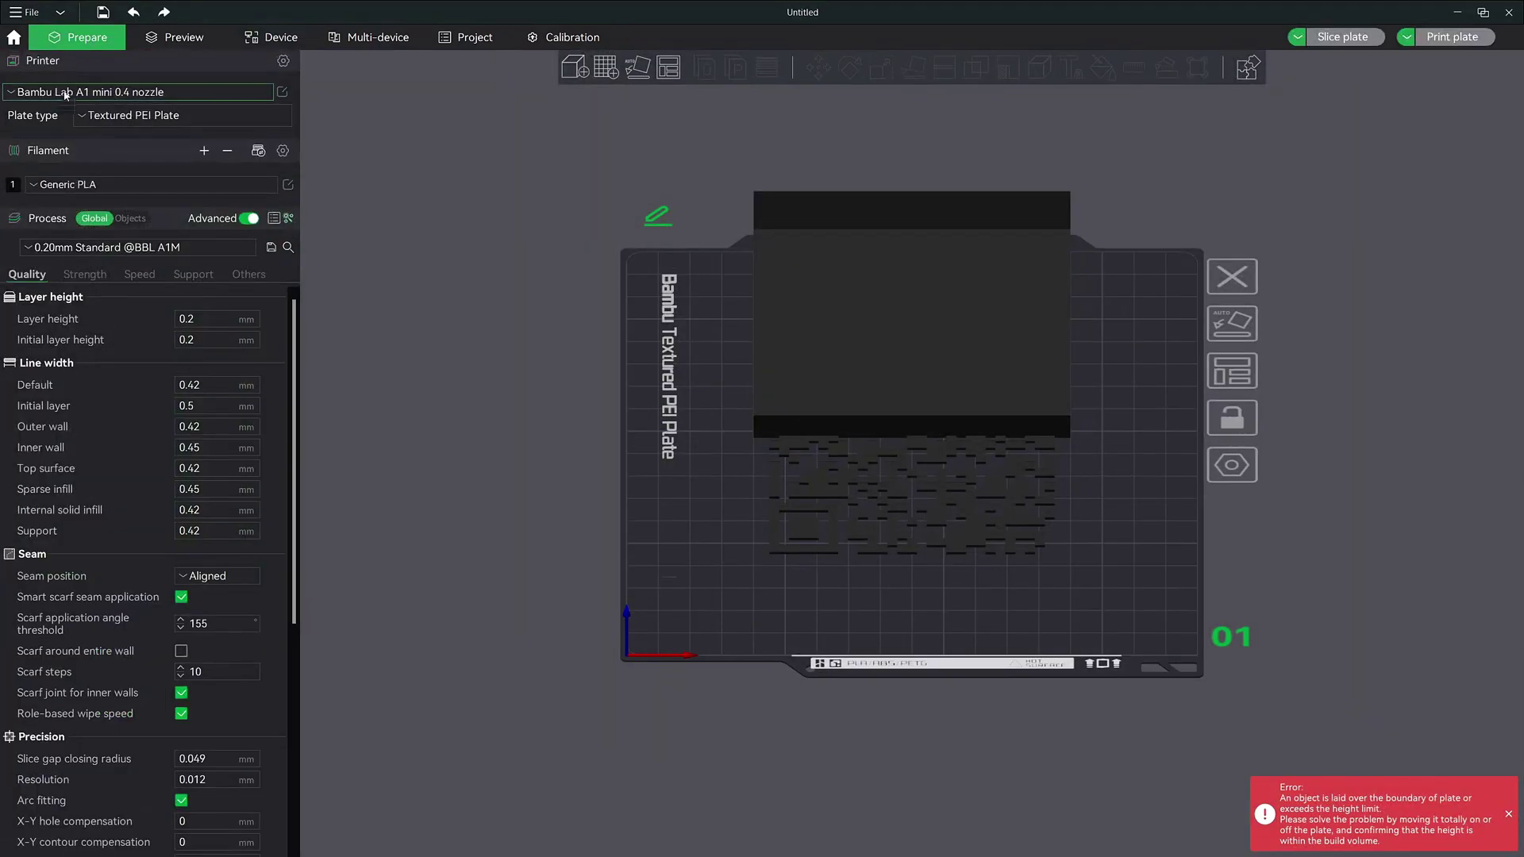
Step: Add a second filament slot and set it to white Generic PLA from AMS slot A4
click(78, 184)
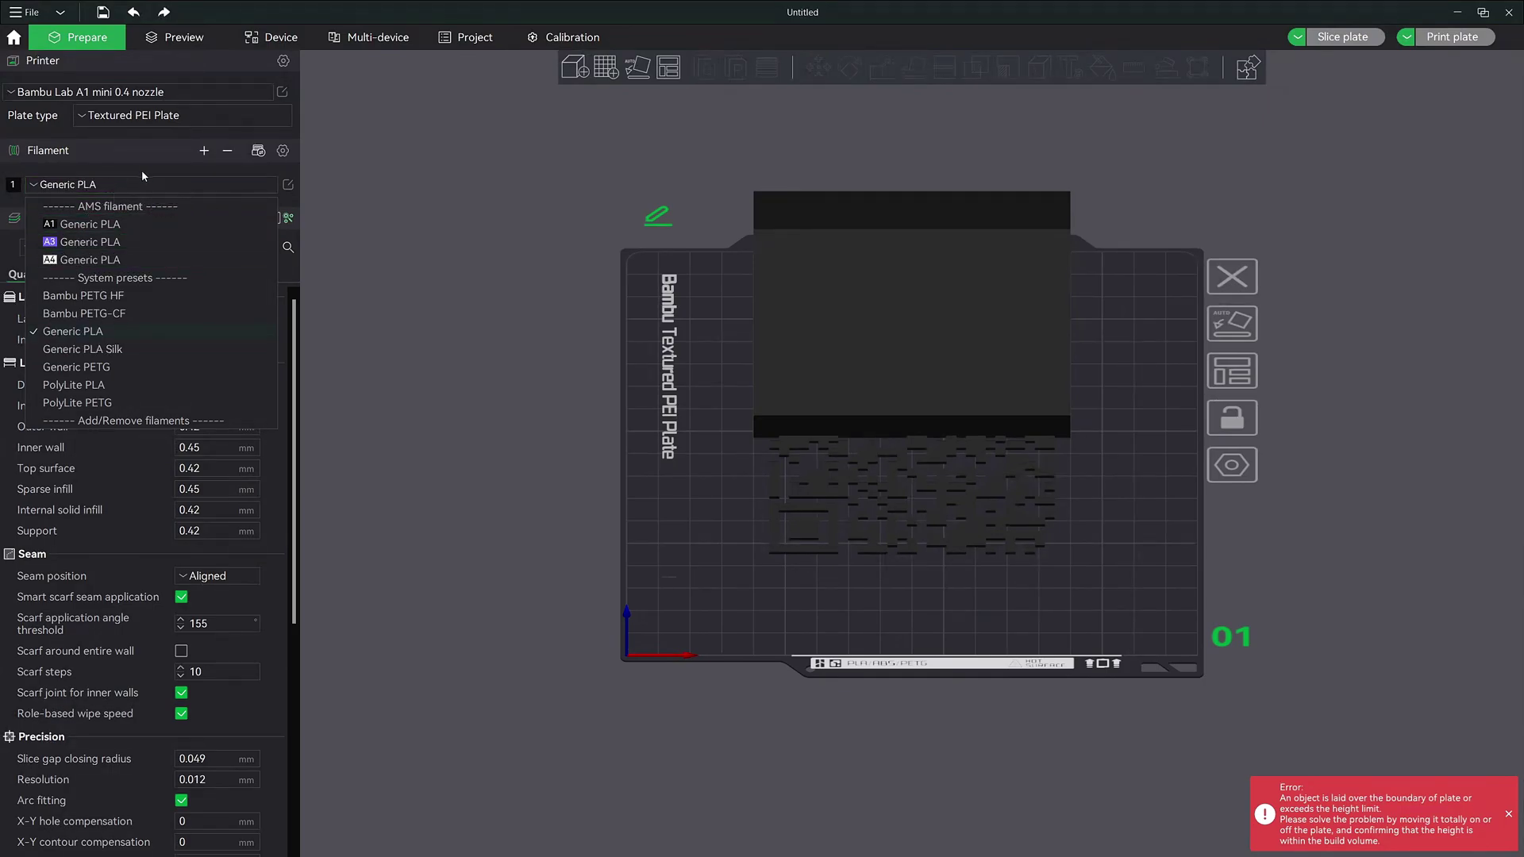
click(204, 150)
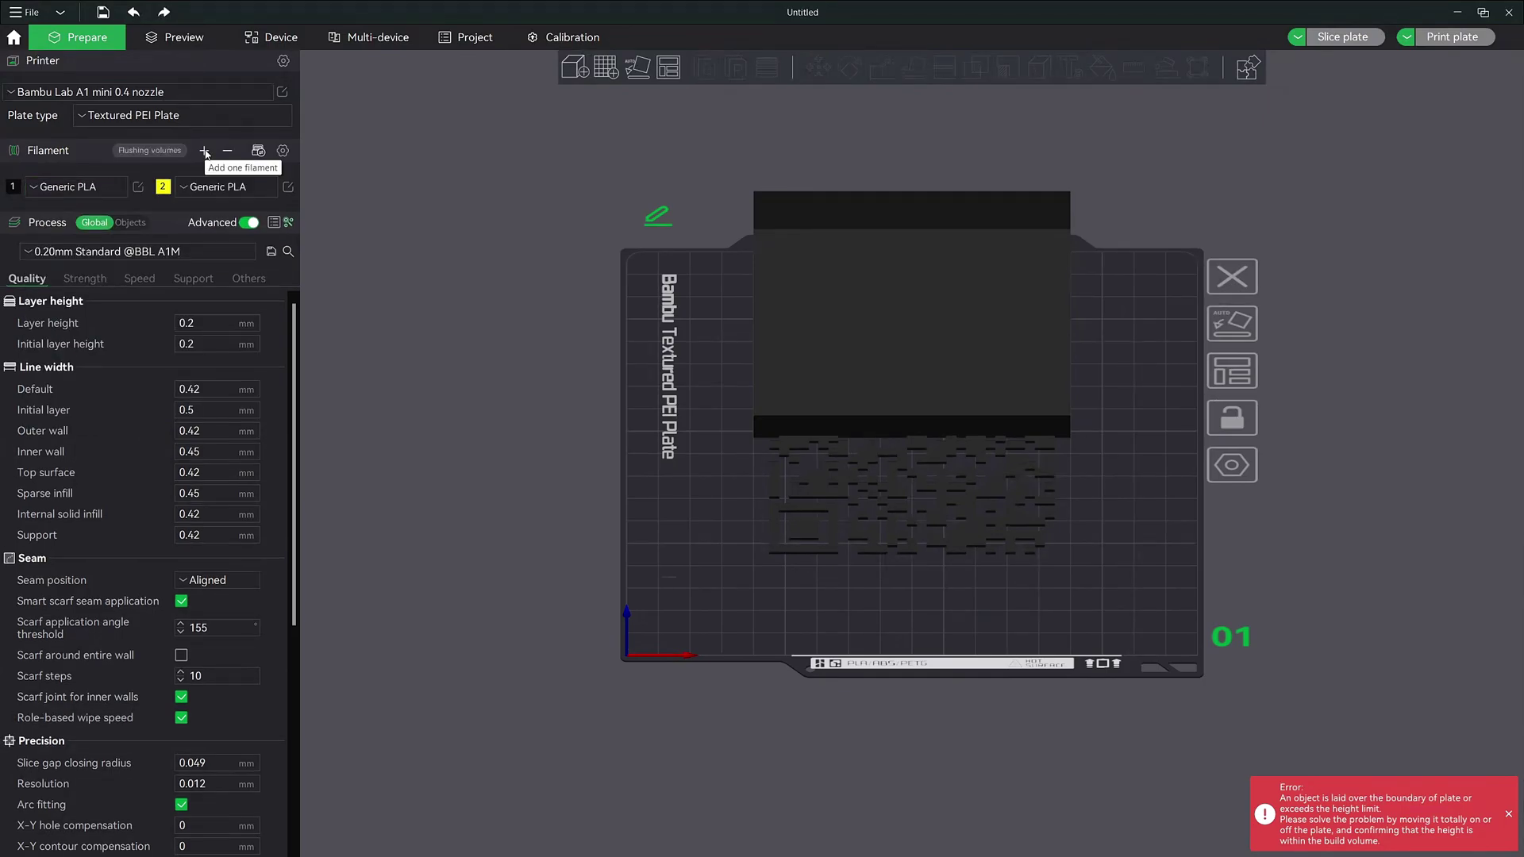
click(187, 187)
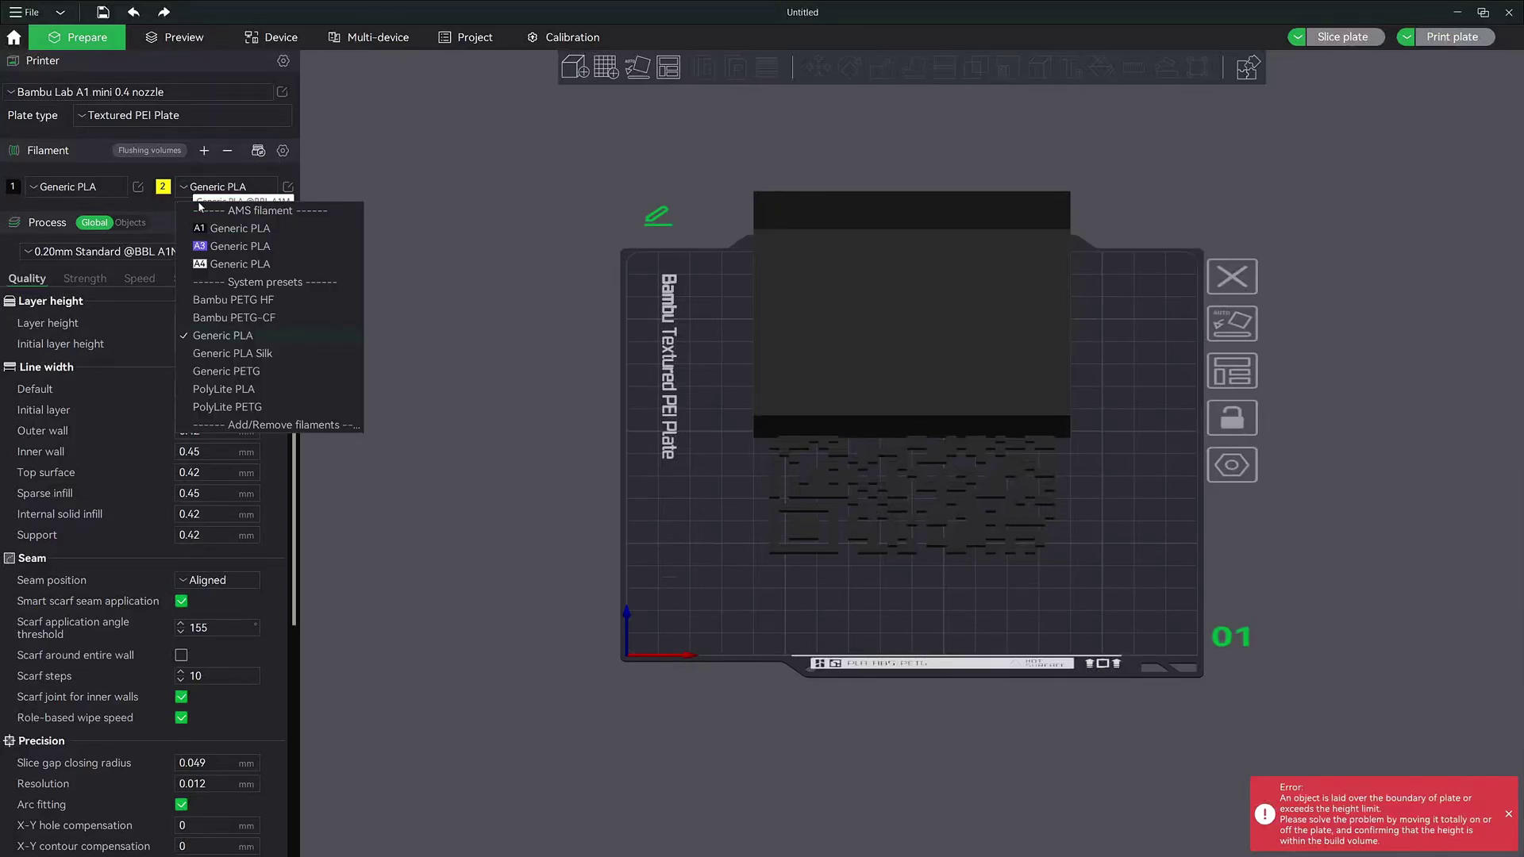
click(213, 264)
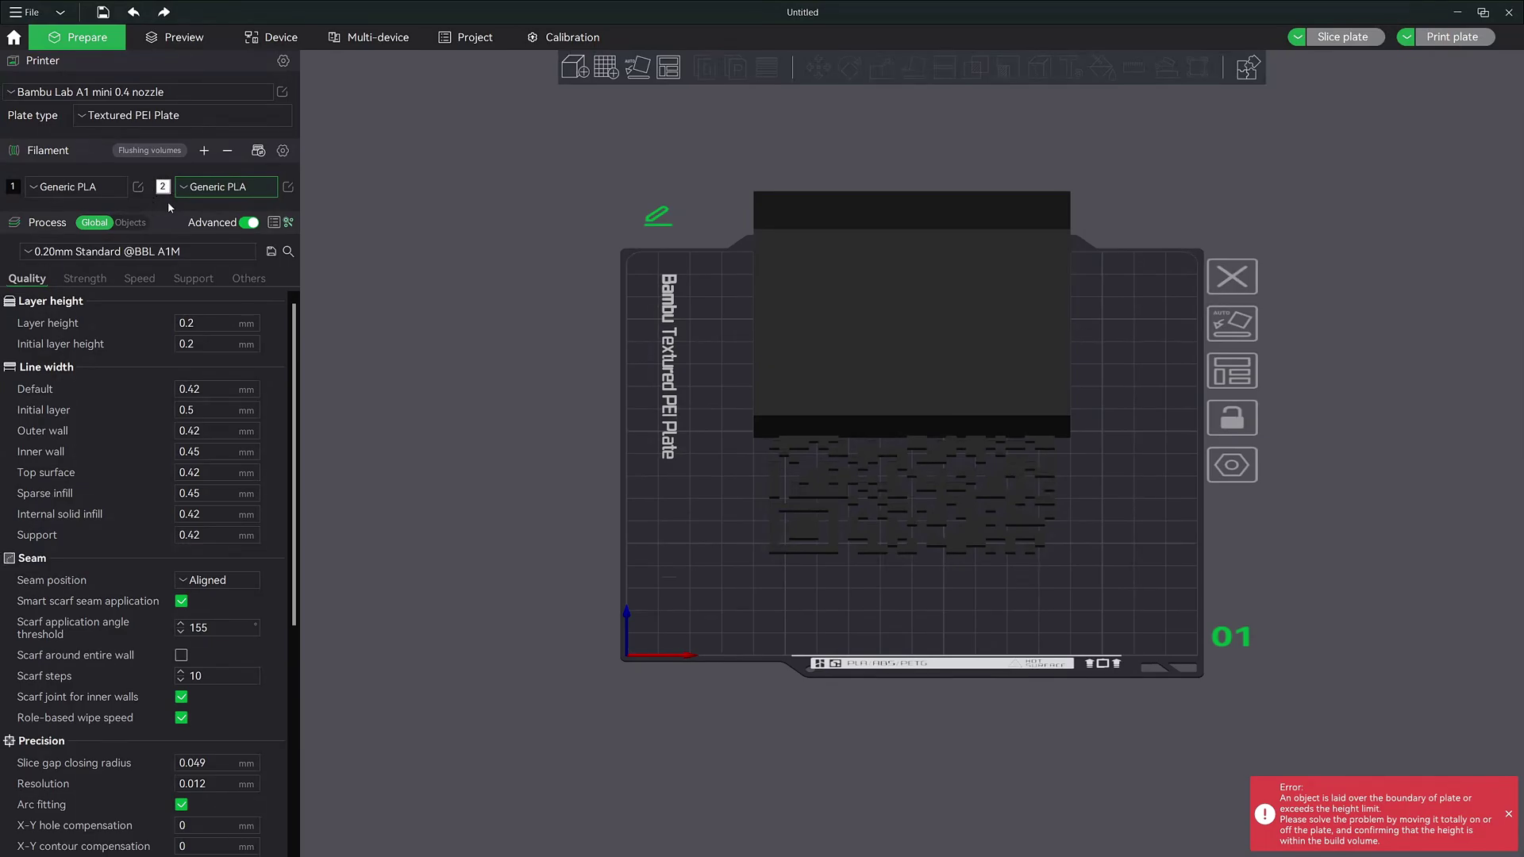
Step: Center the 100 mm base cube on the plate to clear the plate-boundary error
click(780, 285)
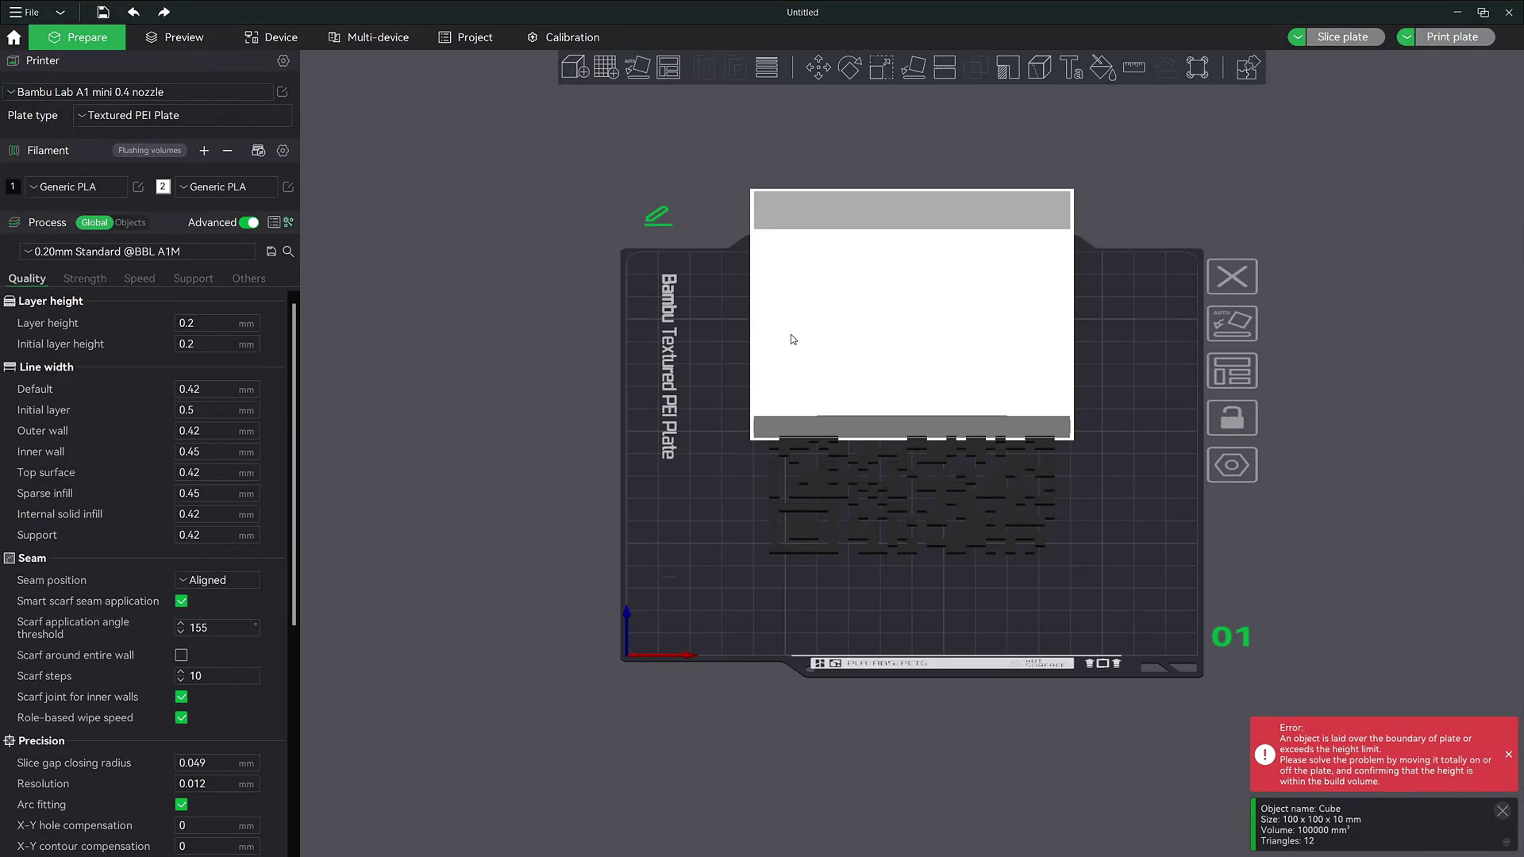
click(821, 485)
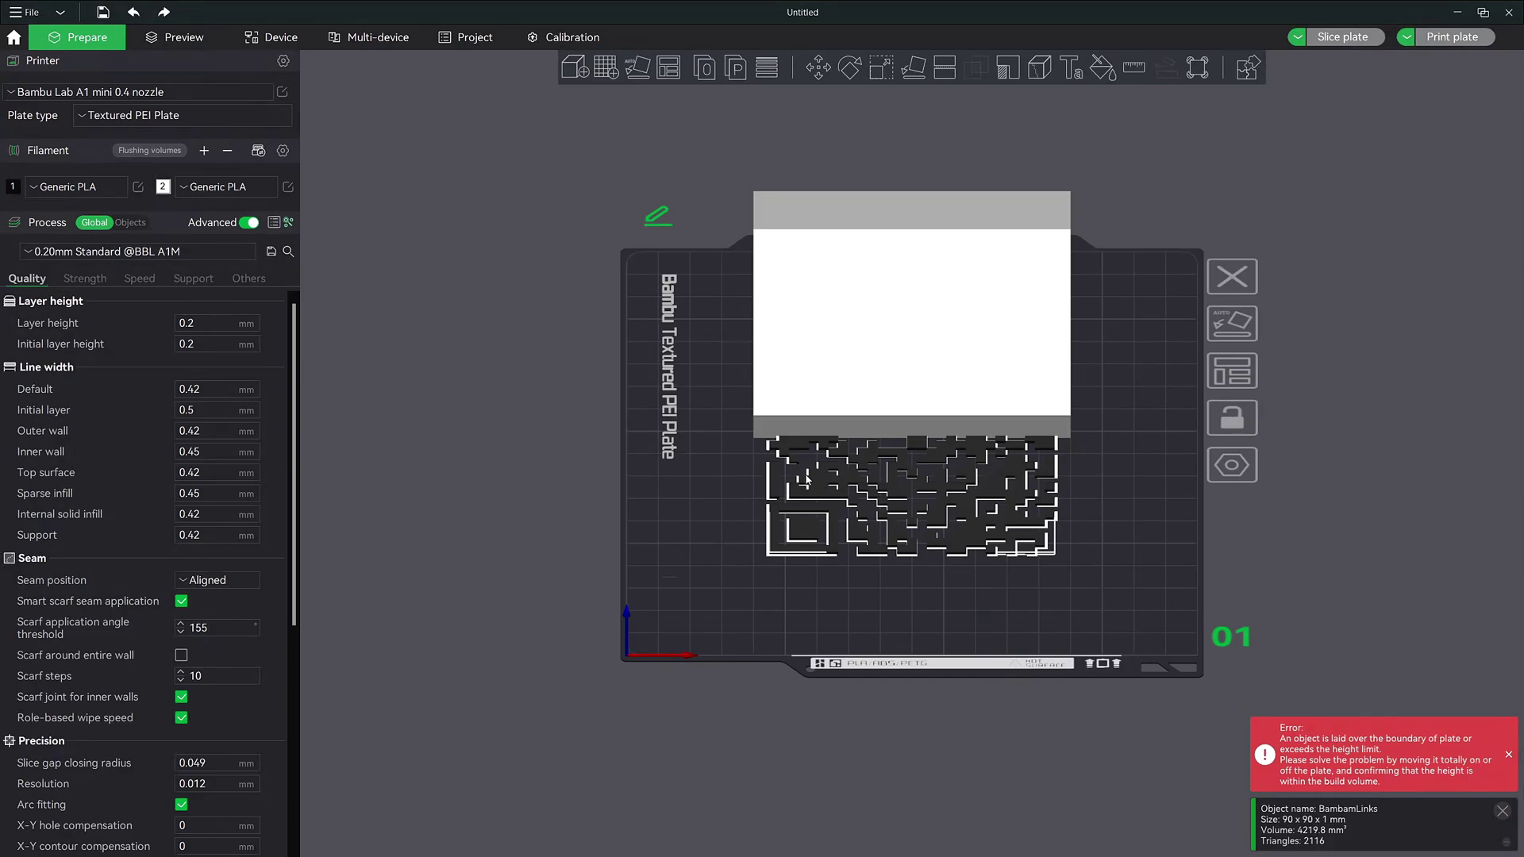
click(796, 343)
right_click(796, 343)
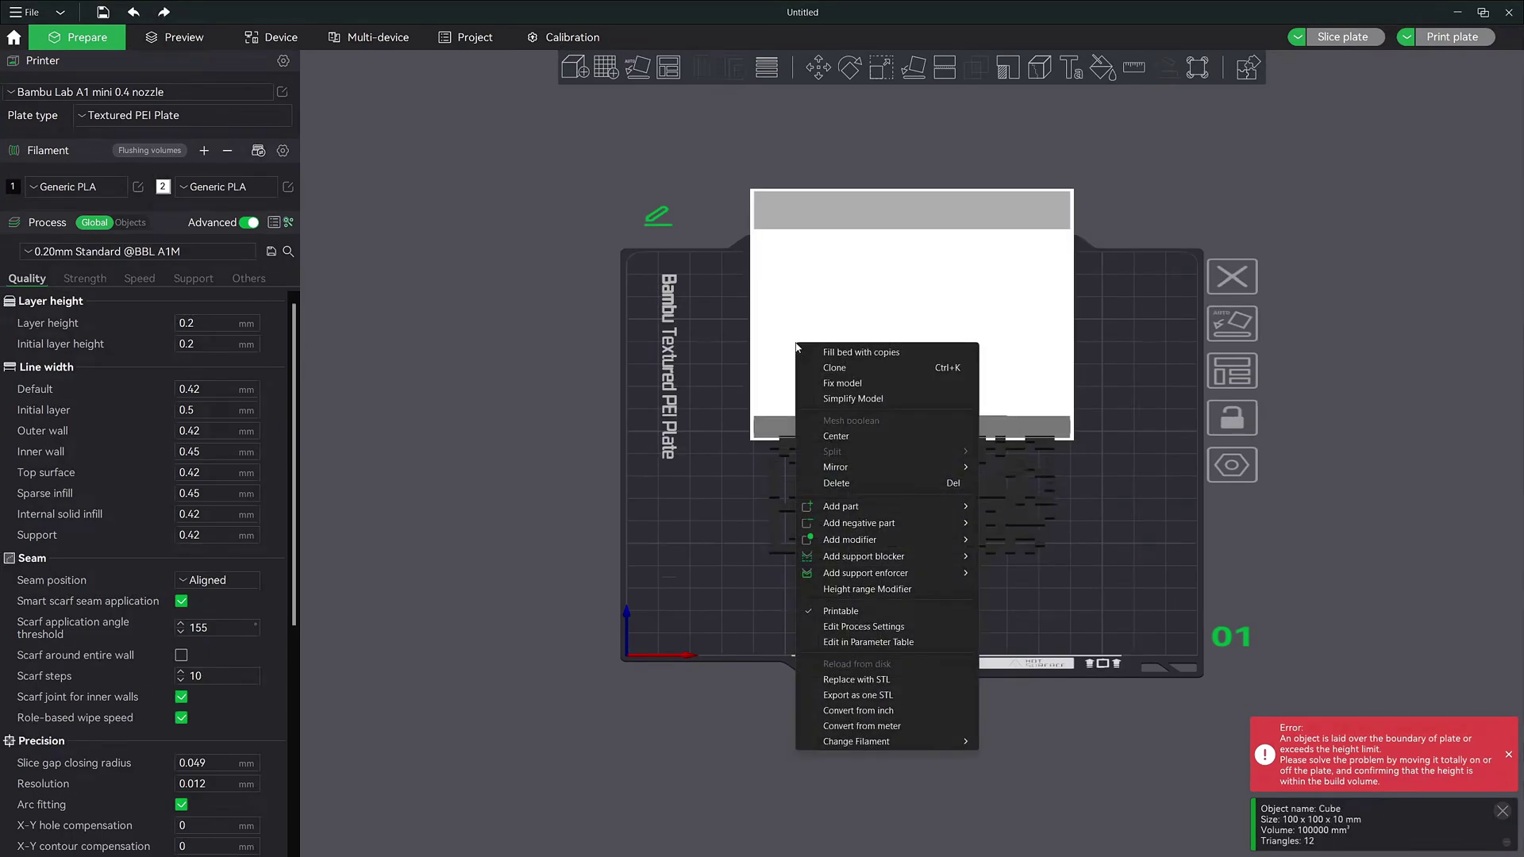
click(836, 435)
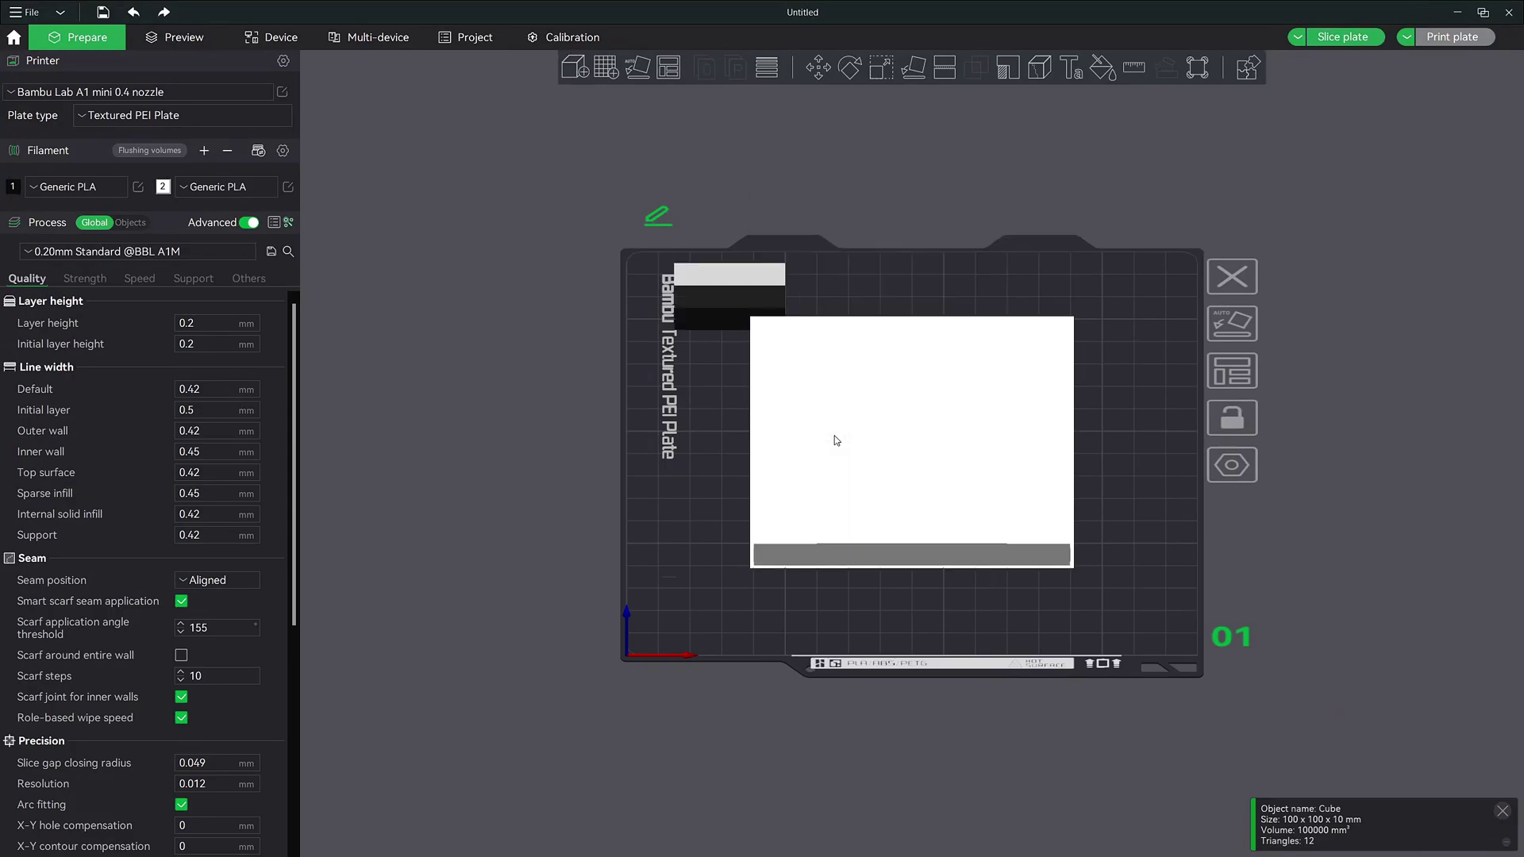
Step: In the Objects list, merge BambamLinks and Cube into one Assembly
click(132, 224)
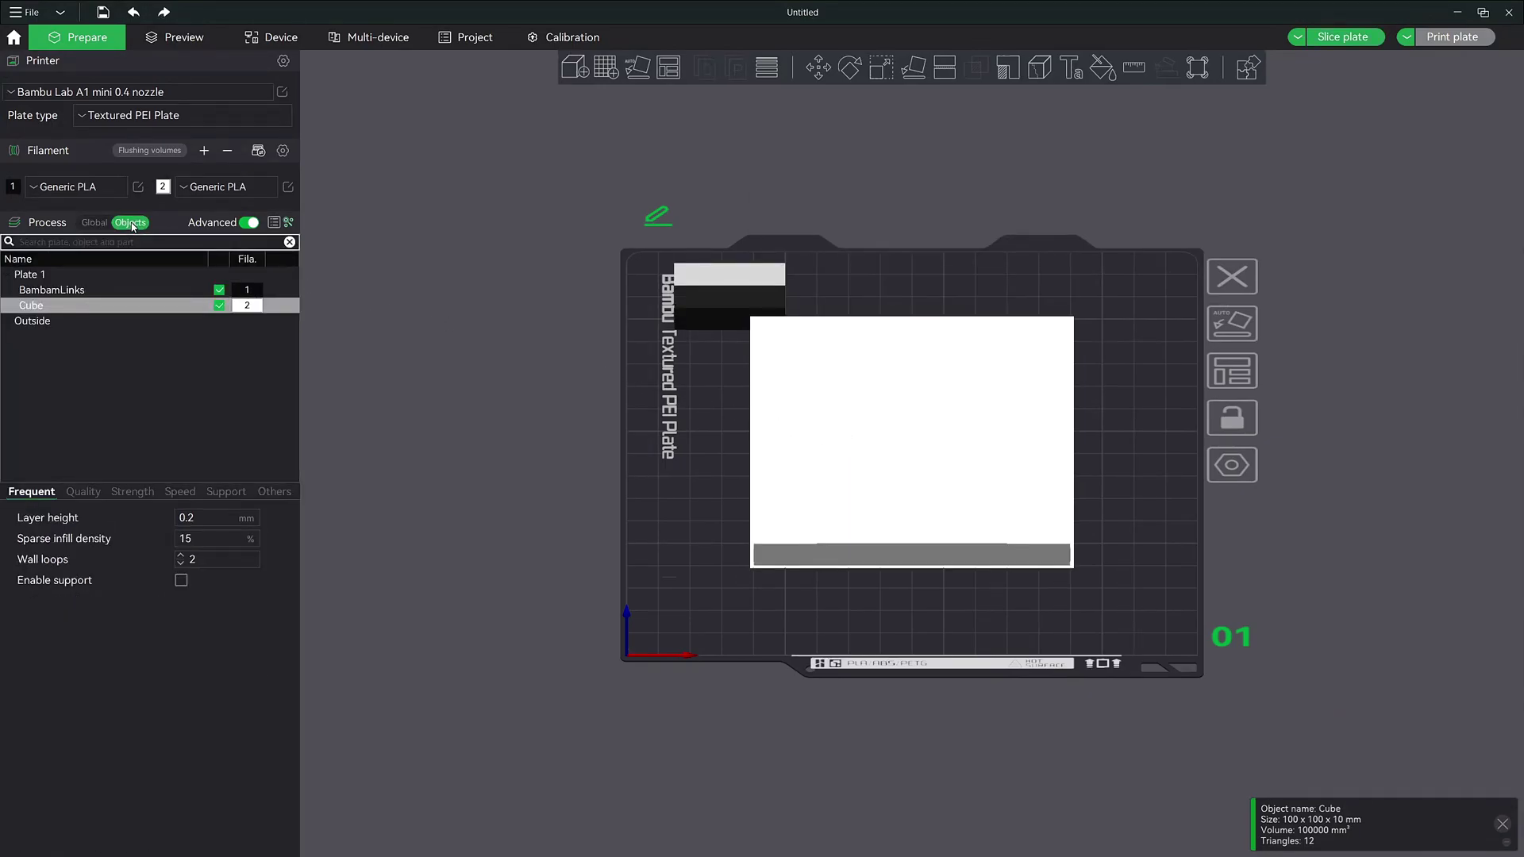
click(42, 291)
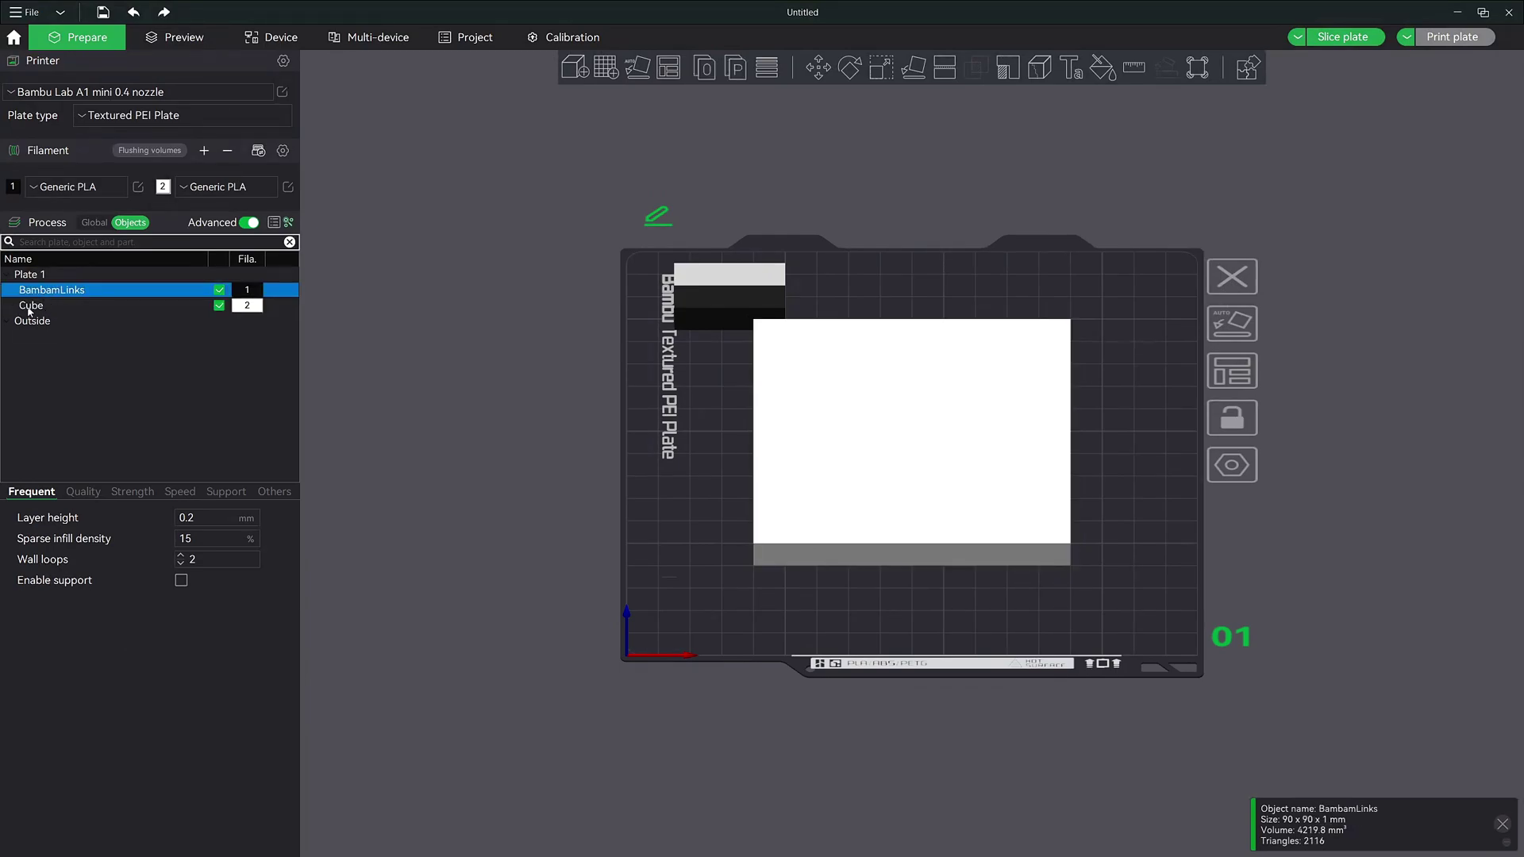
ctrl+click(29, 308)
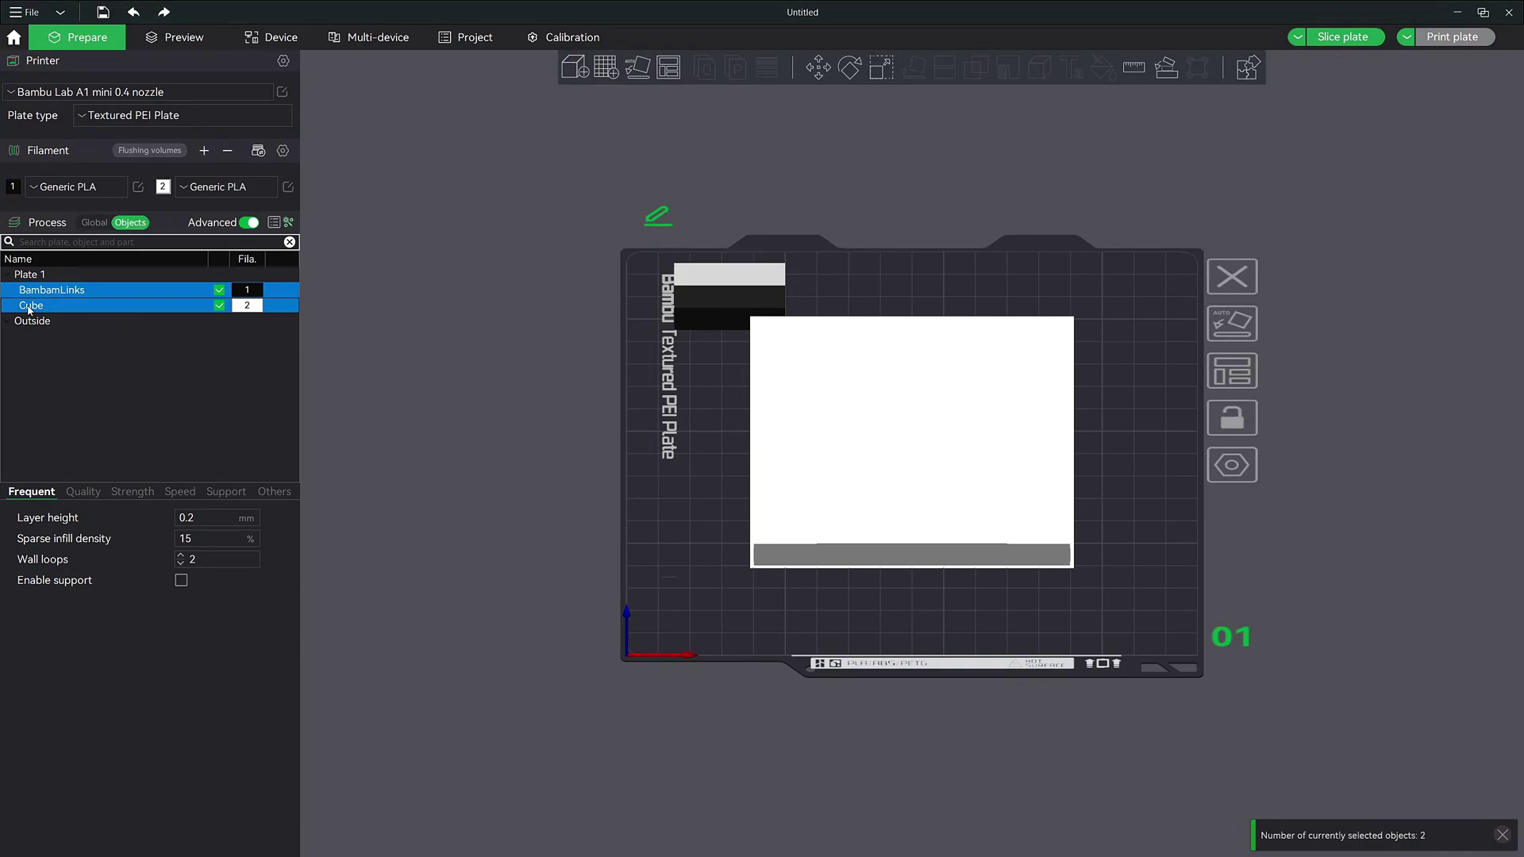
right_click(39, 310)
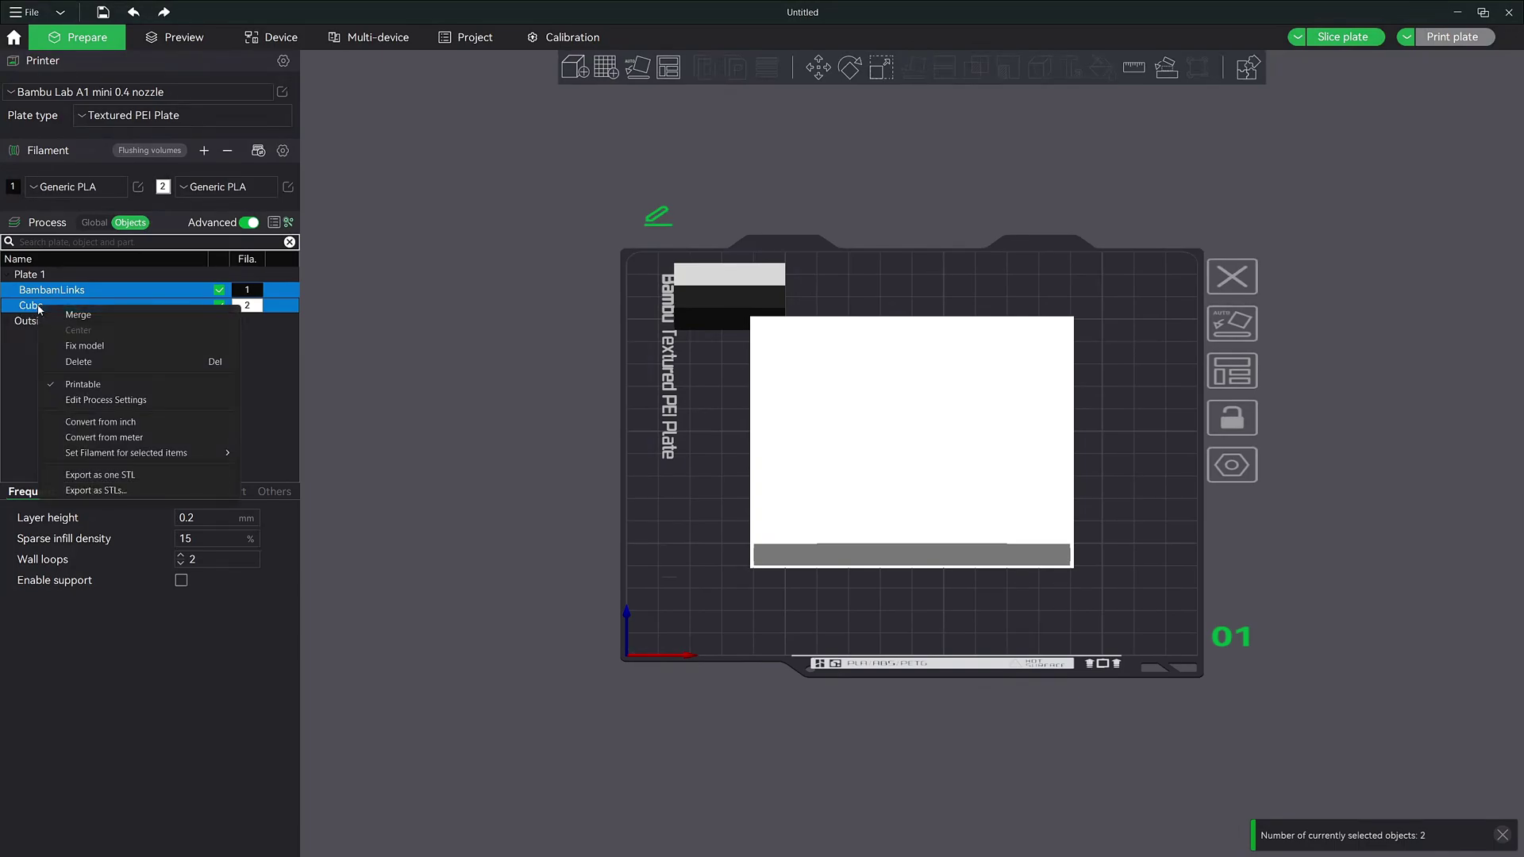
click(65, 316)
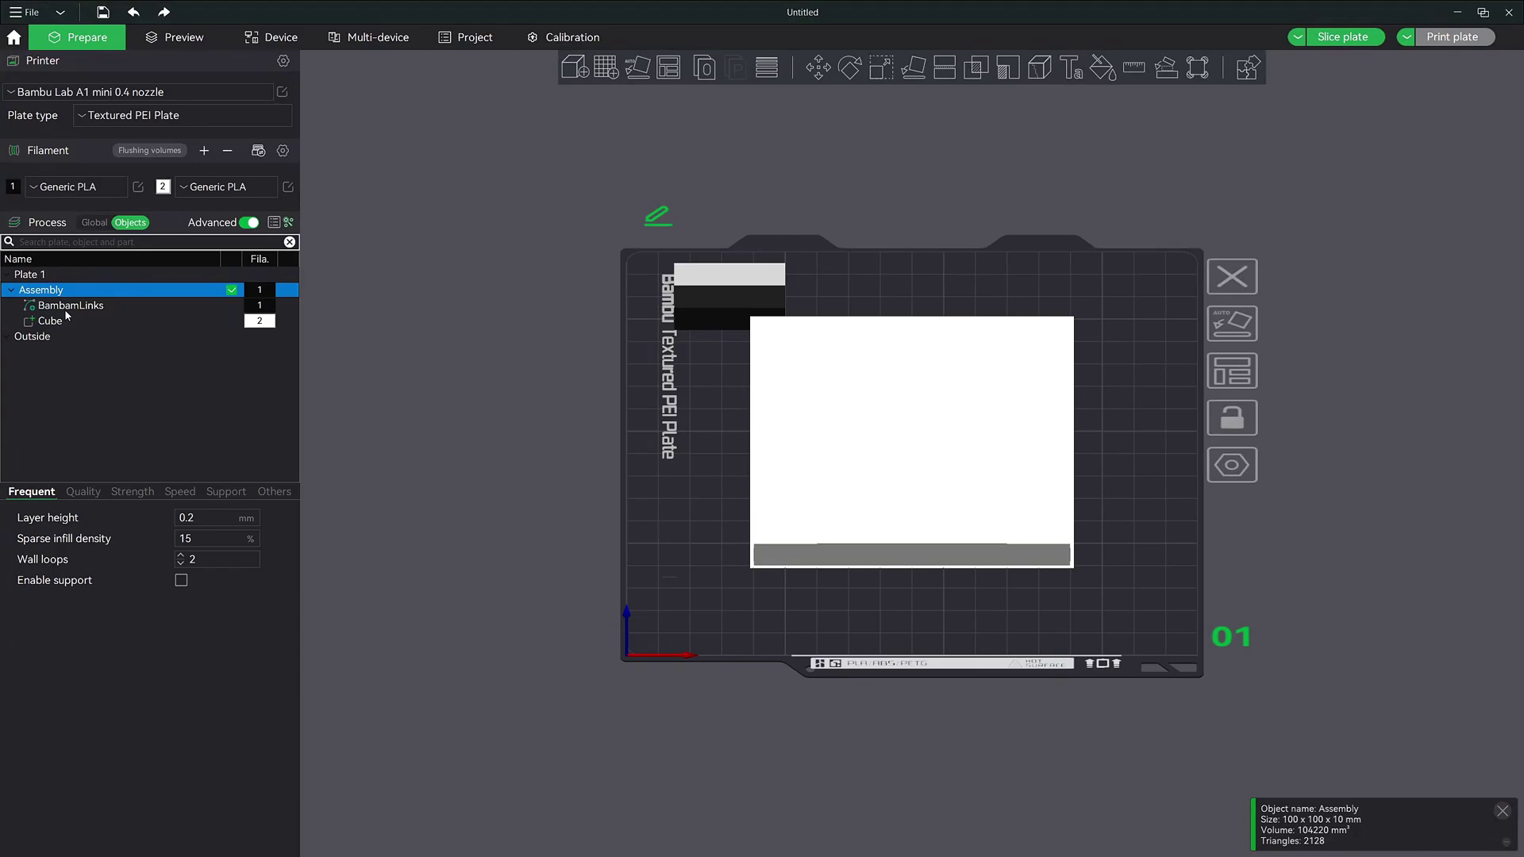
drag(588, 615, 592, 547)
click(1341, 36)
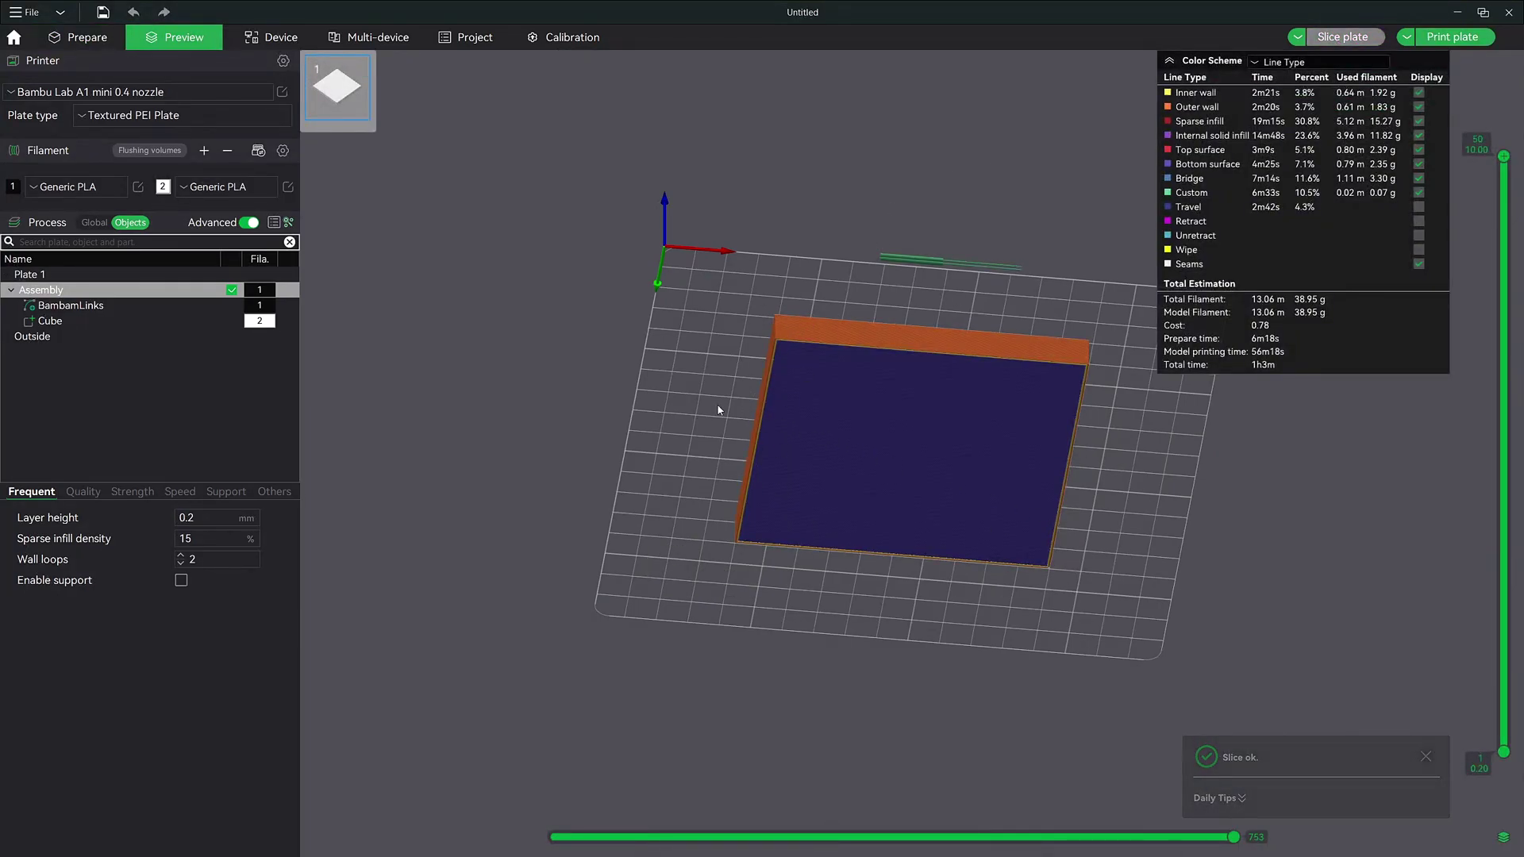
drag(49, 321, 50, 305)
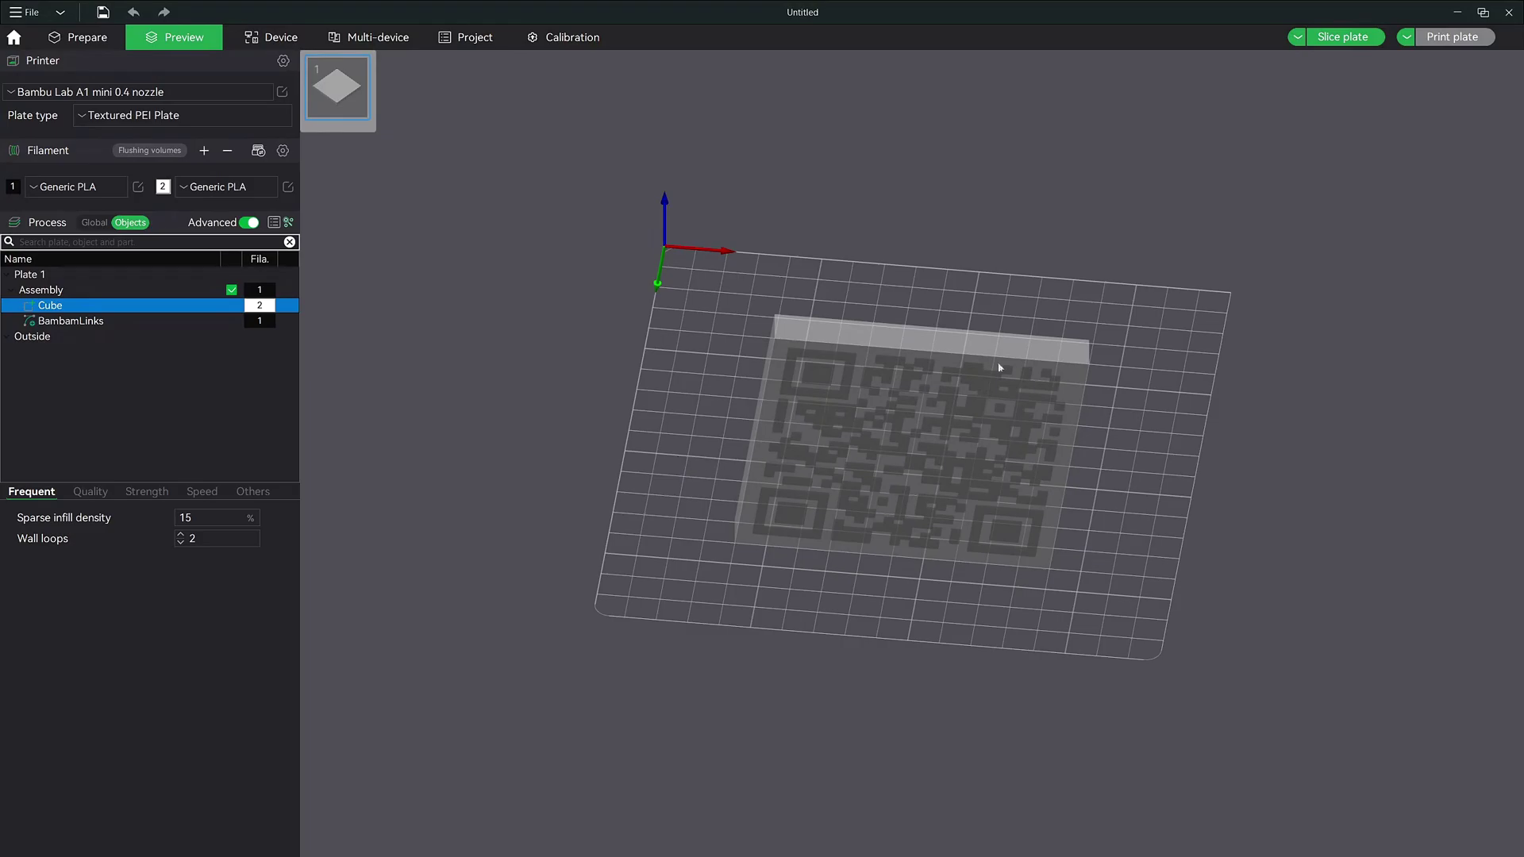
click(1341, 36)
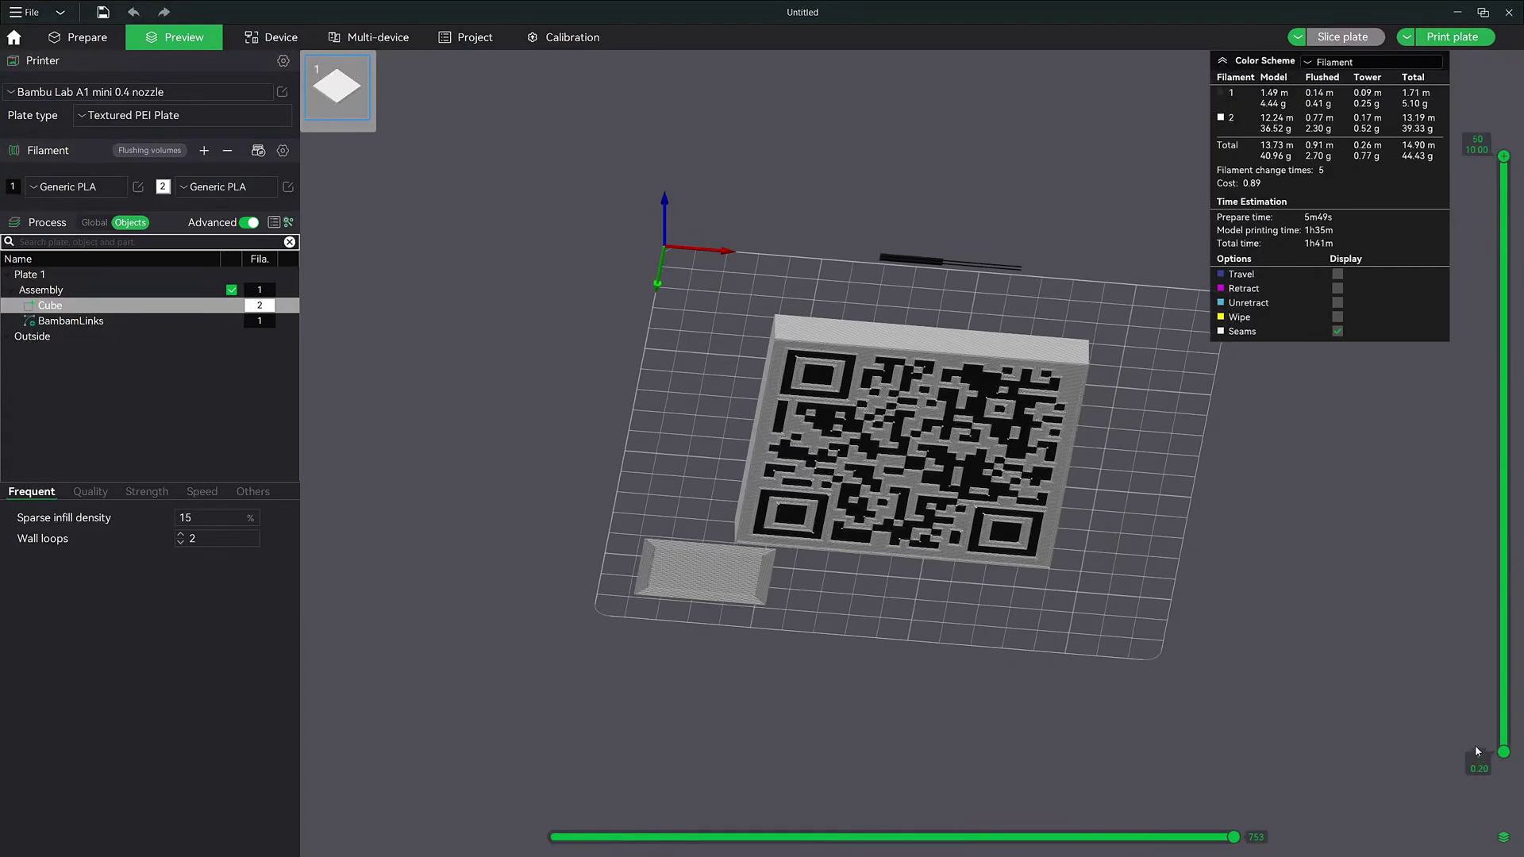
mouse_move(1503, 752)
mouse_down()
mouse_move(1504, 633)
mouse_move(1504, 752)
mouse_up()
Step: Set the global sparse infill pattern to Gyroid and reslice the plate
click(95, 223)
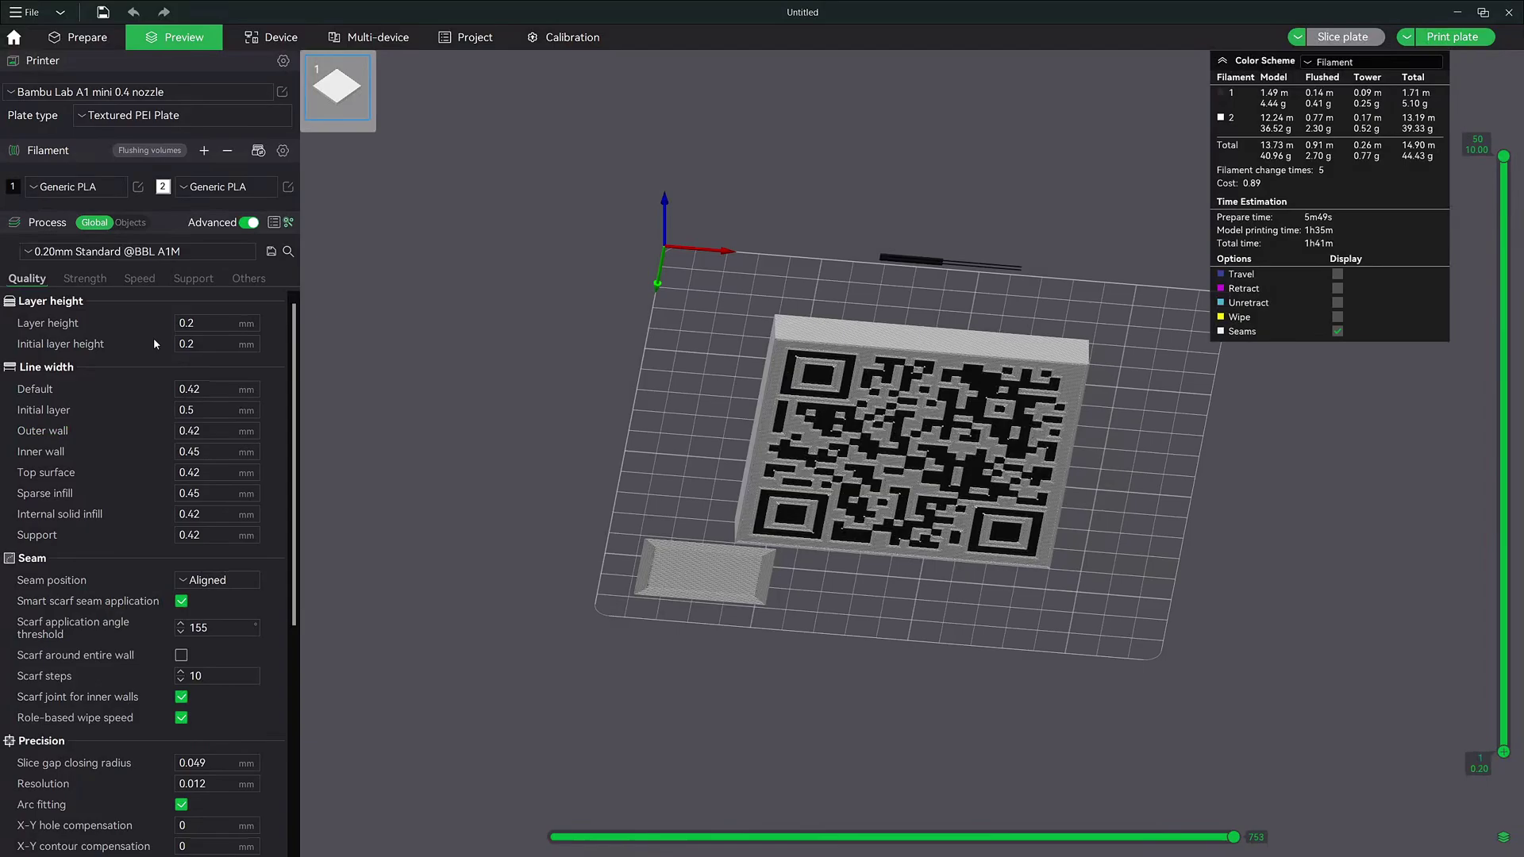
click(85, 279)
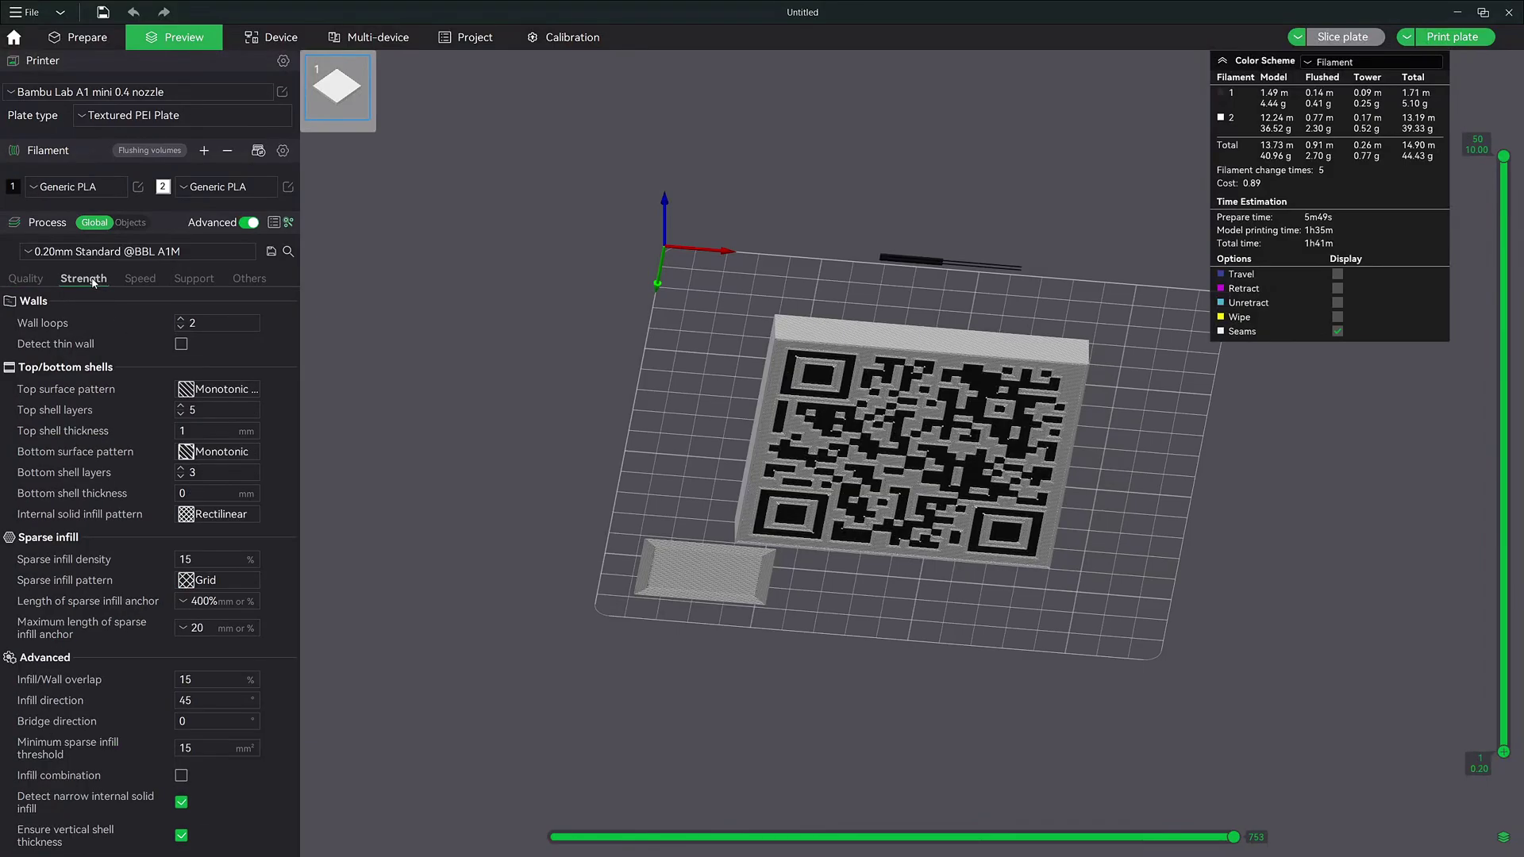
click(211, 583)
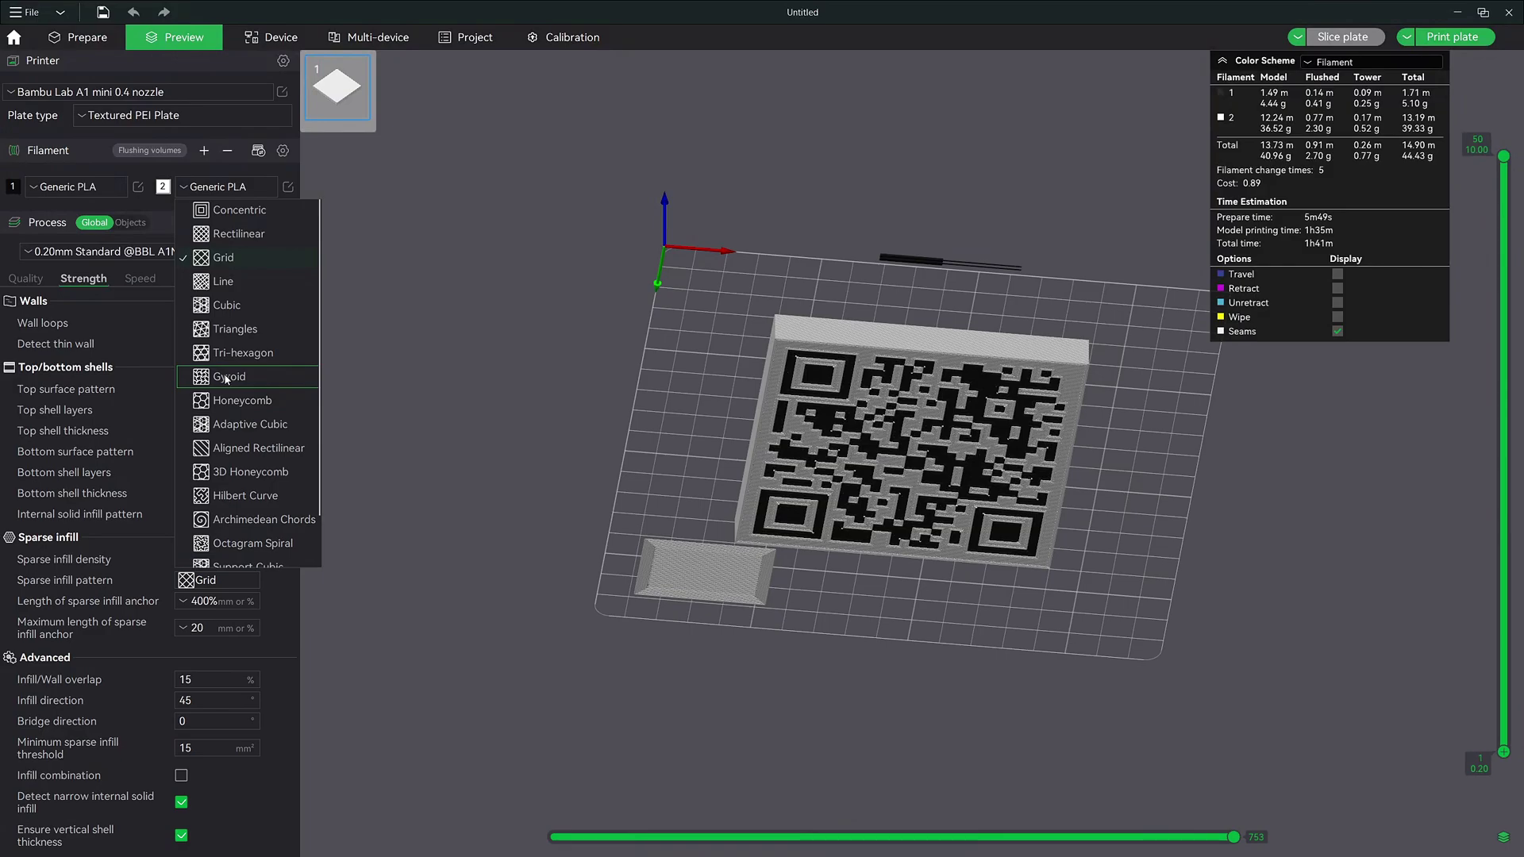
click(224, 378)
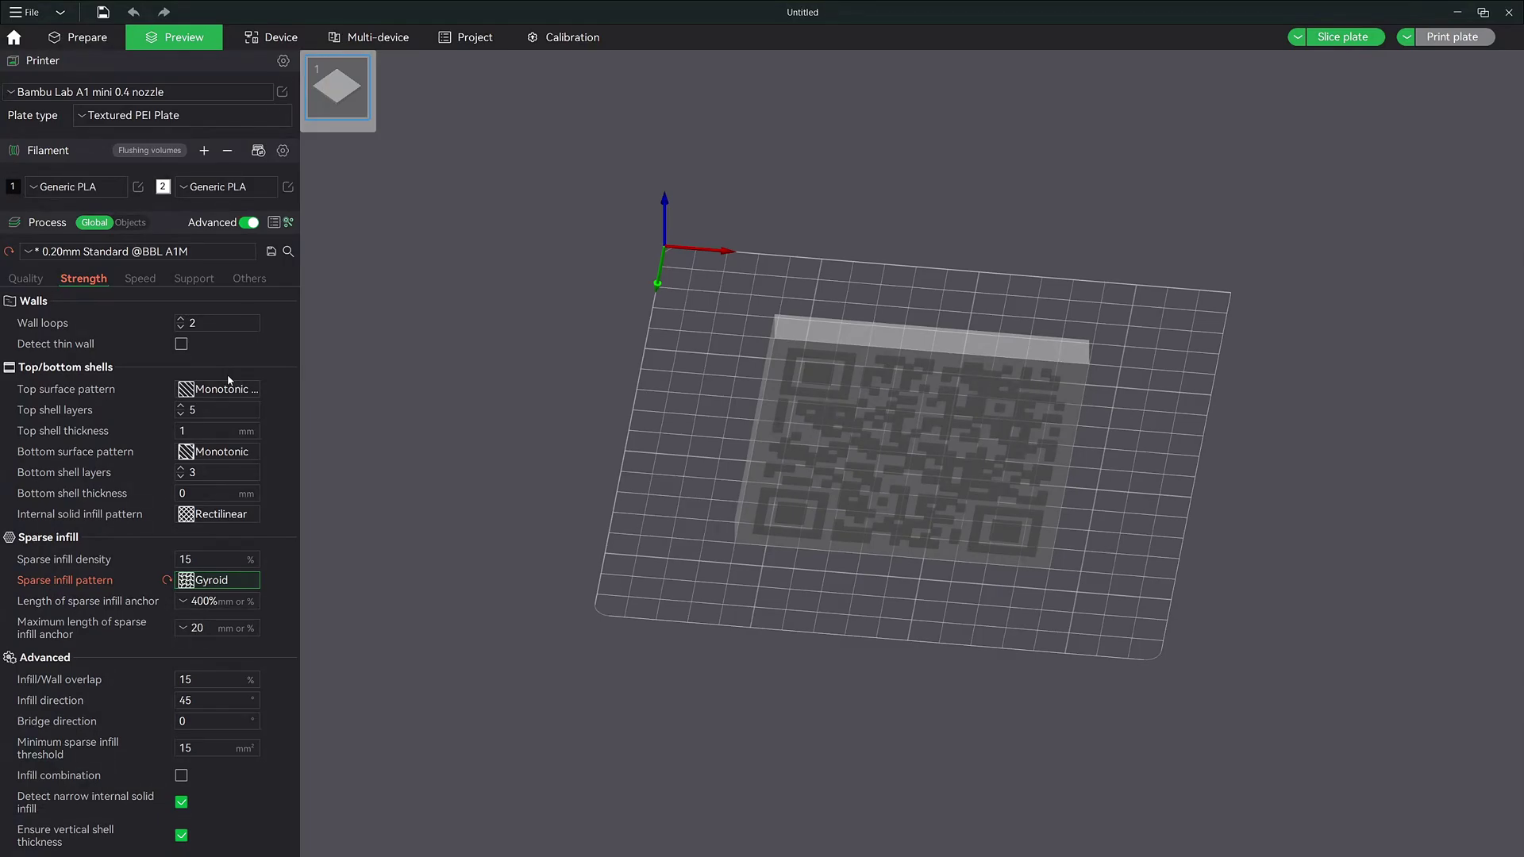
click(1327, 37)
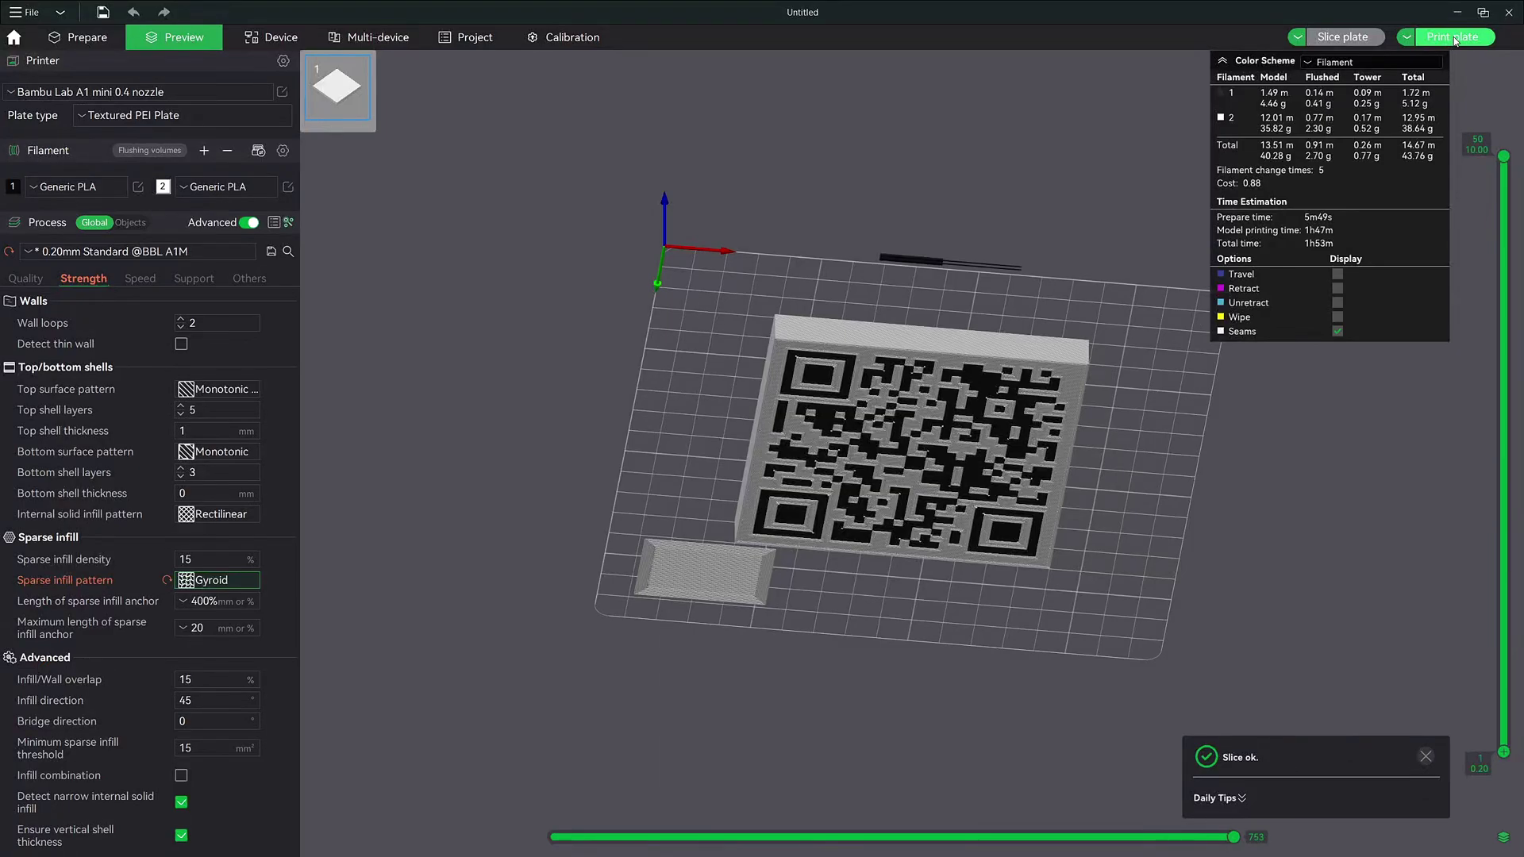
Step: Send the sliced QR plaque print job to the A1Cmini printer
click(1454, 38)
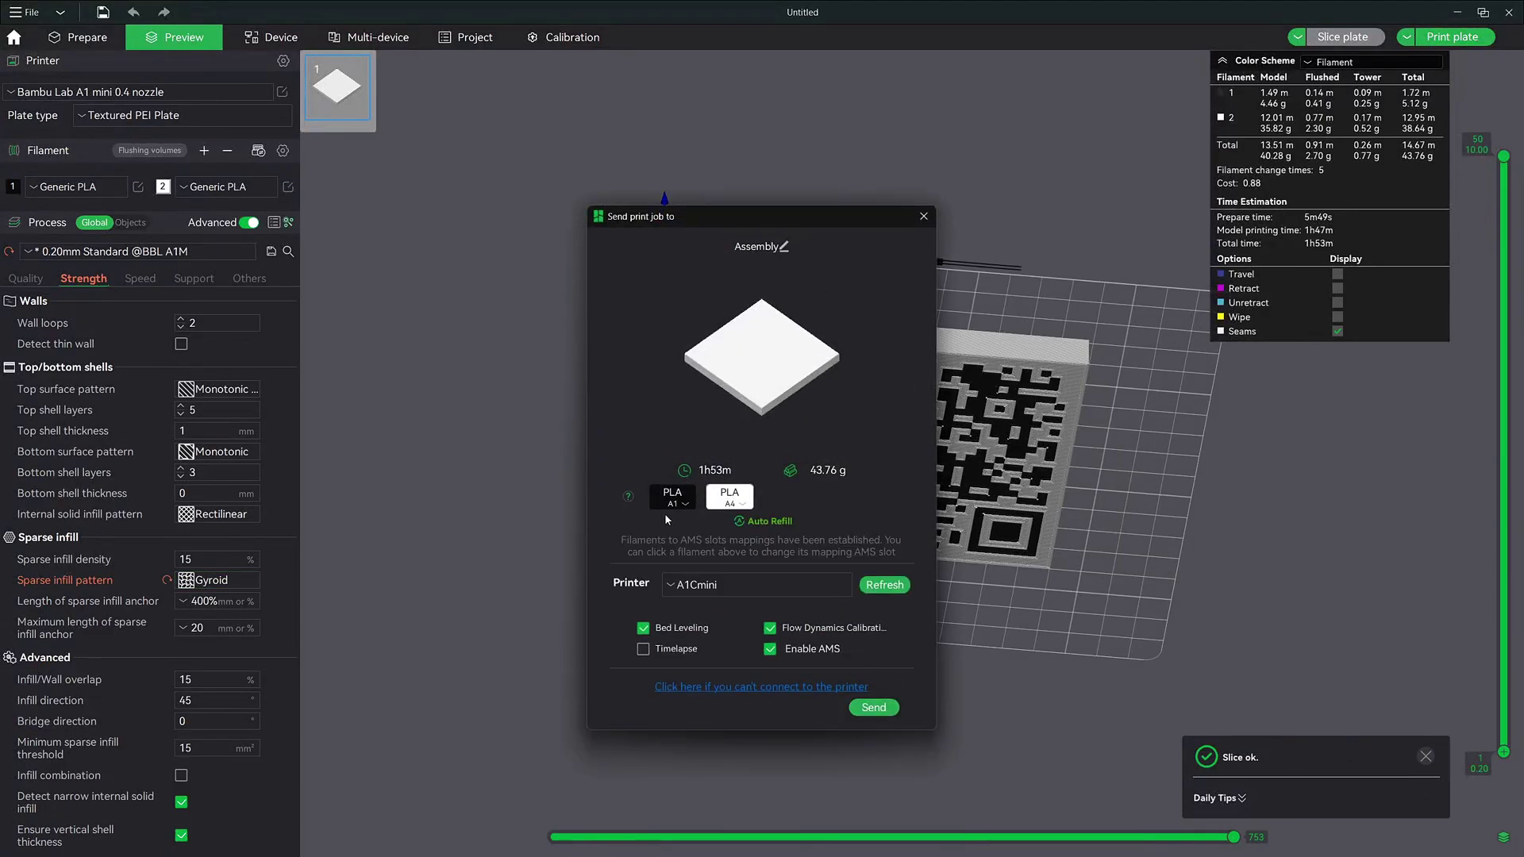
click(874, 706)
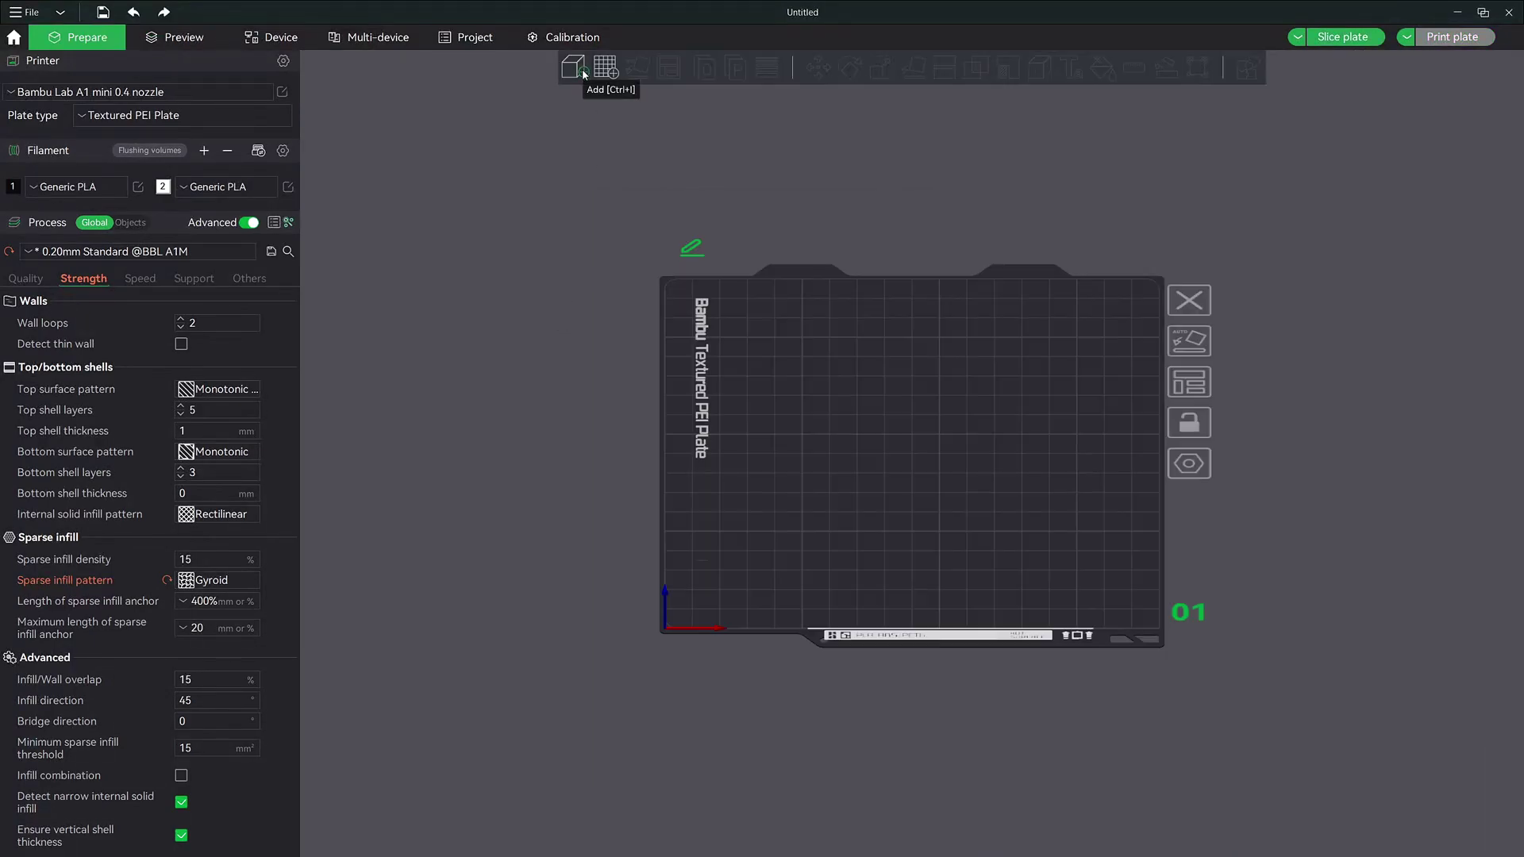
Step: Import BambamLinks.svg from the Desktop and scale the QR object to 90 mm wide
click(584, 70)
click(68, 149)
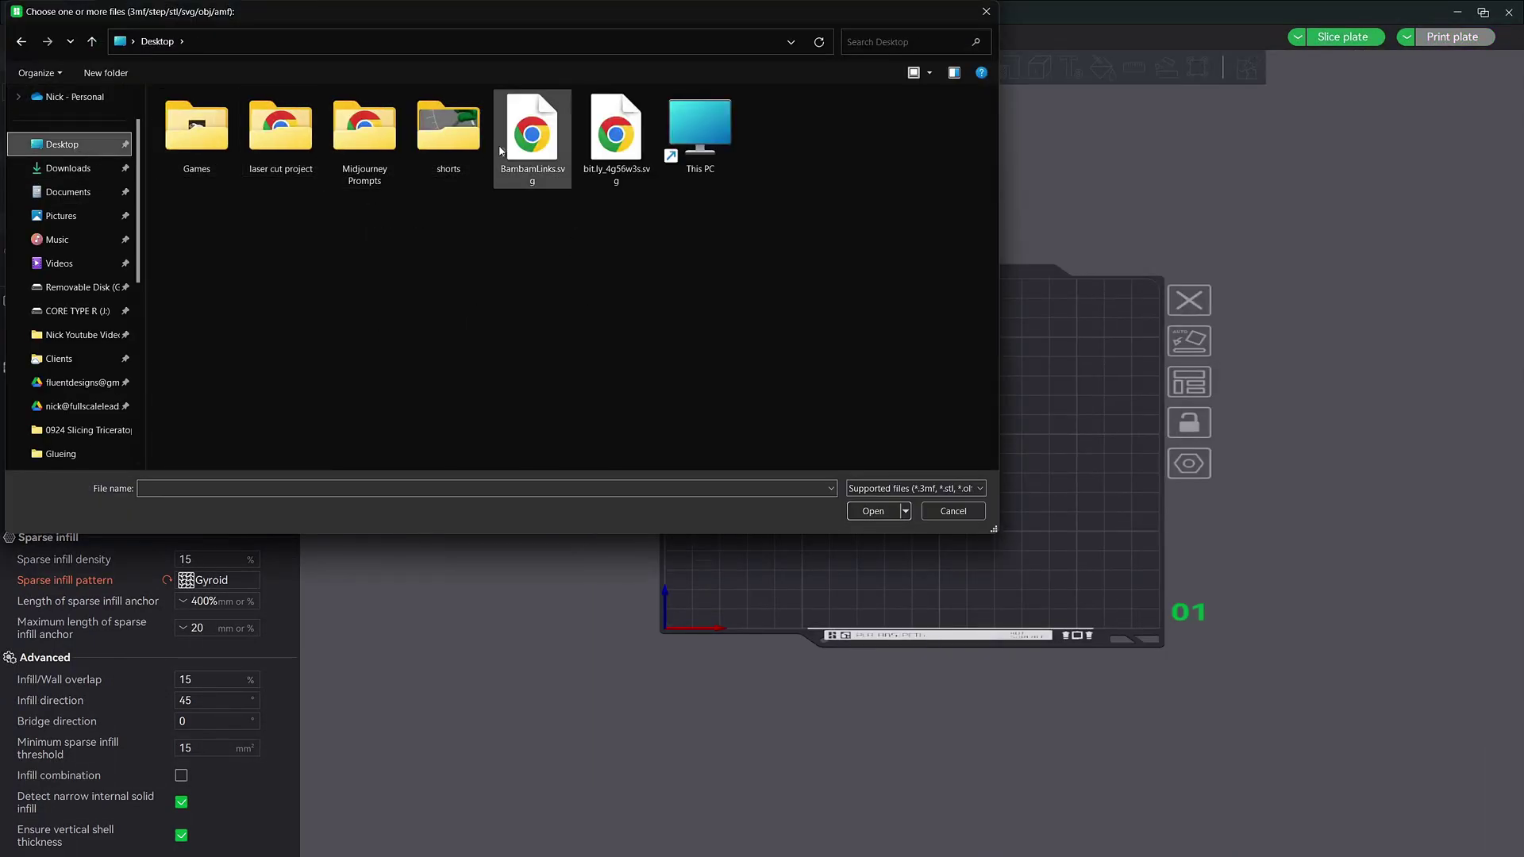
double_click(550, 150)
click(549, 151)
click(912, 397)
click(881, 68)
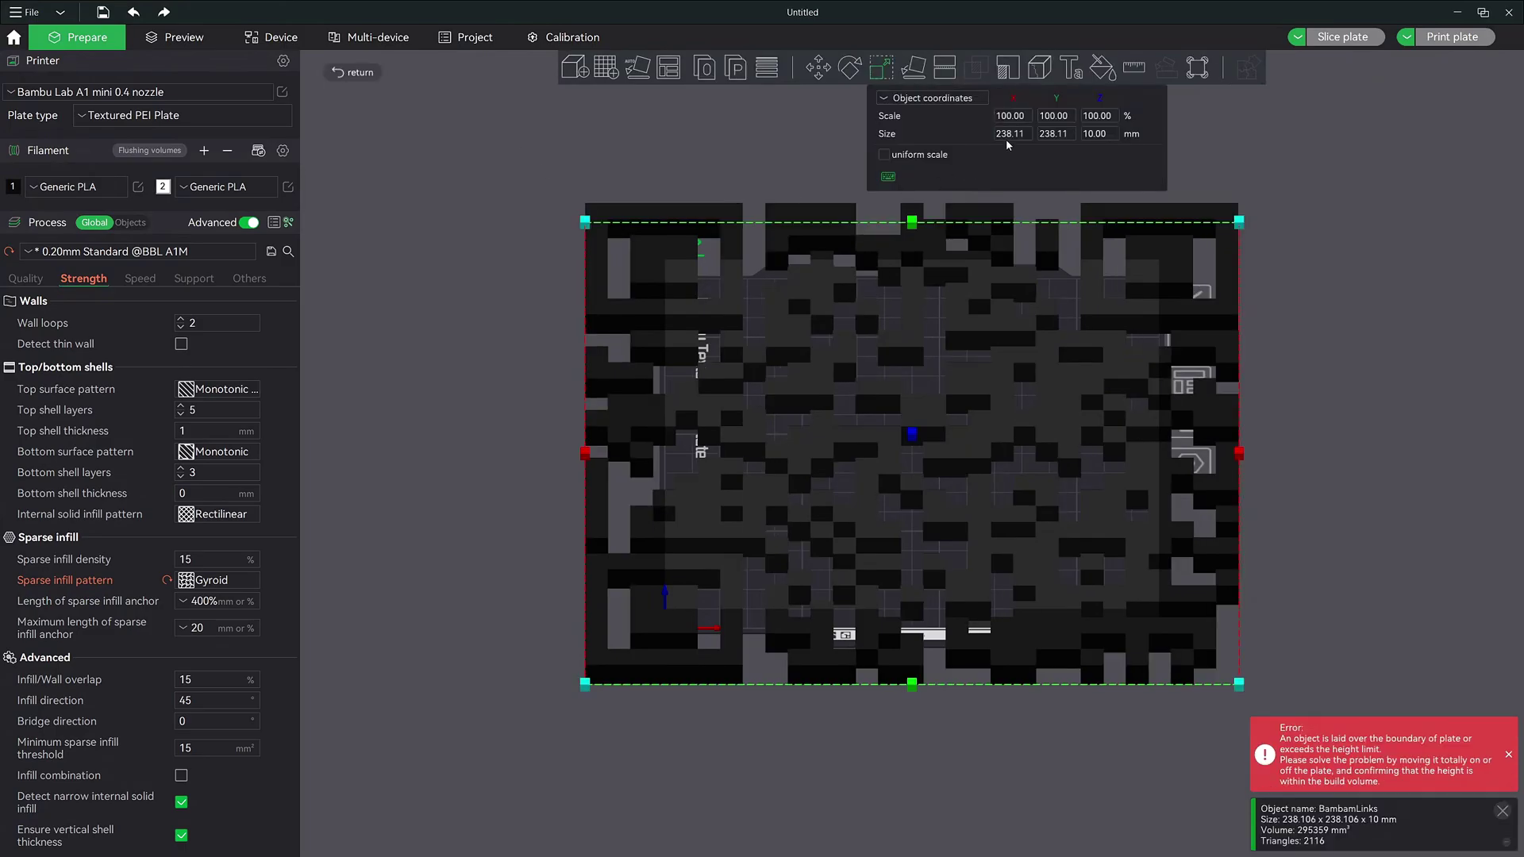
click(1010, 134)
text(90)
scroll(794, 317, down, 5)
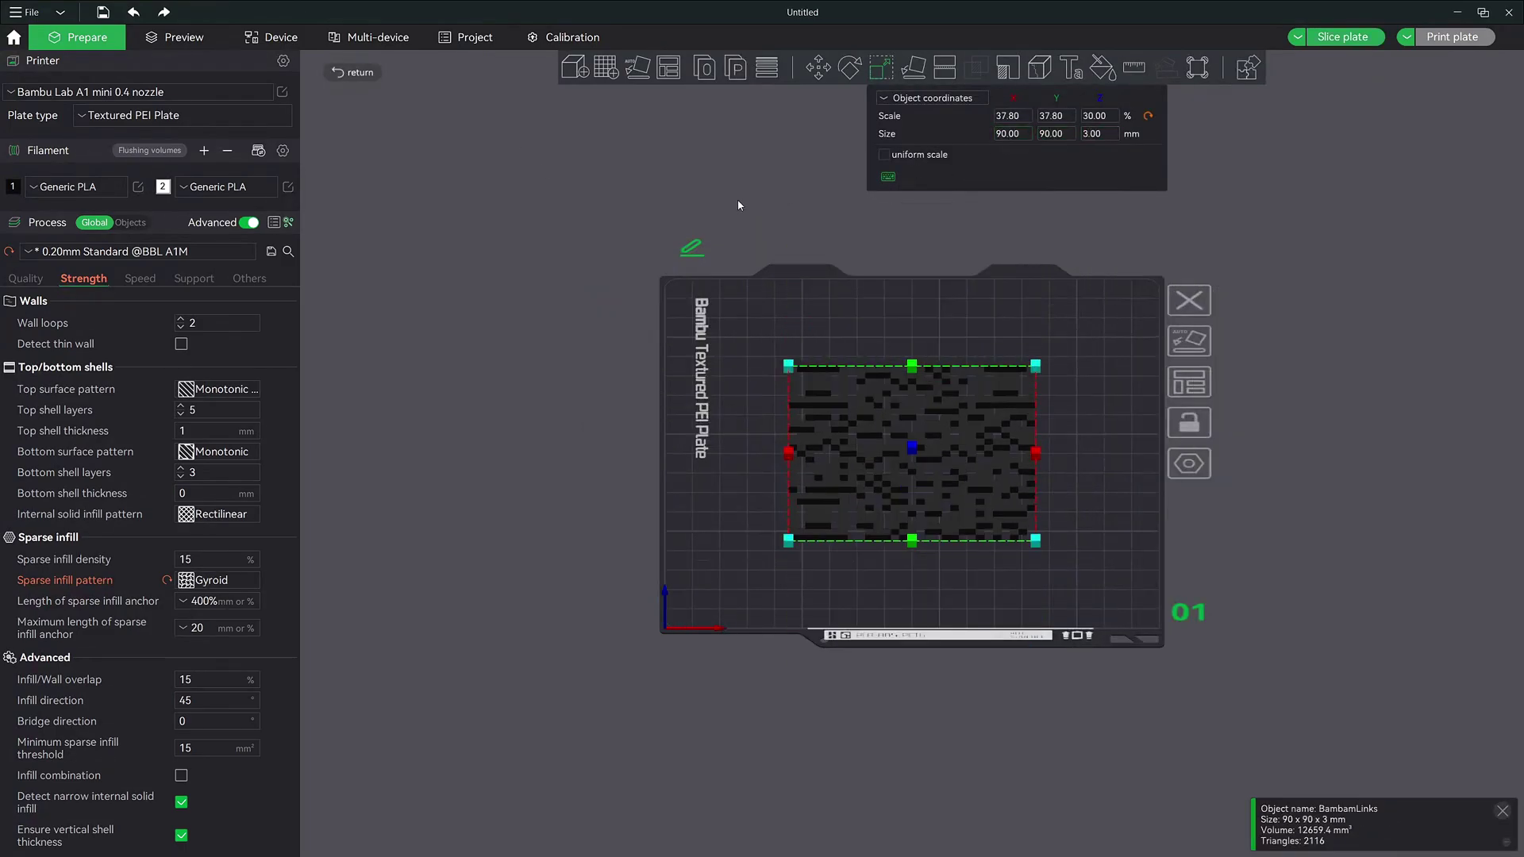
click(751, 335)
Step: Add a Cube primitive and resize it to 100 × 100 × 8 mm
mouse_move(809, 432)
click(903, 430)
key(s)
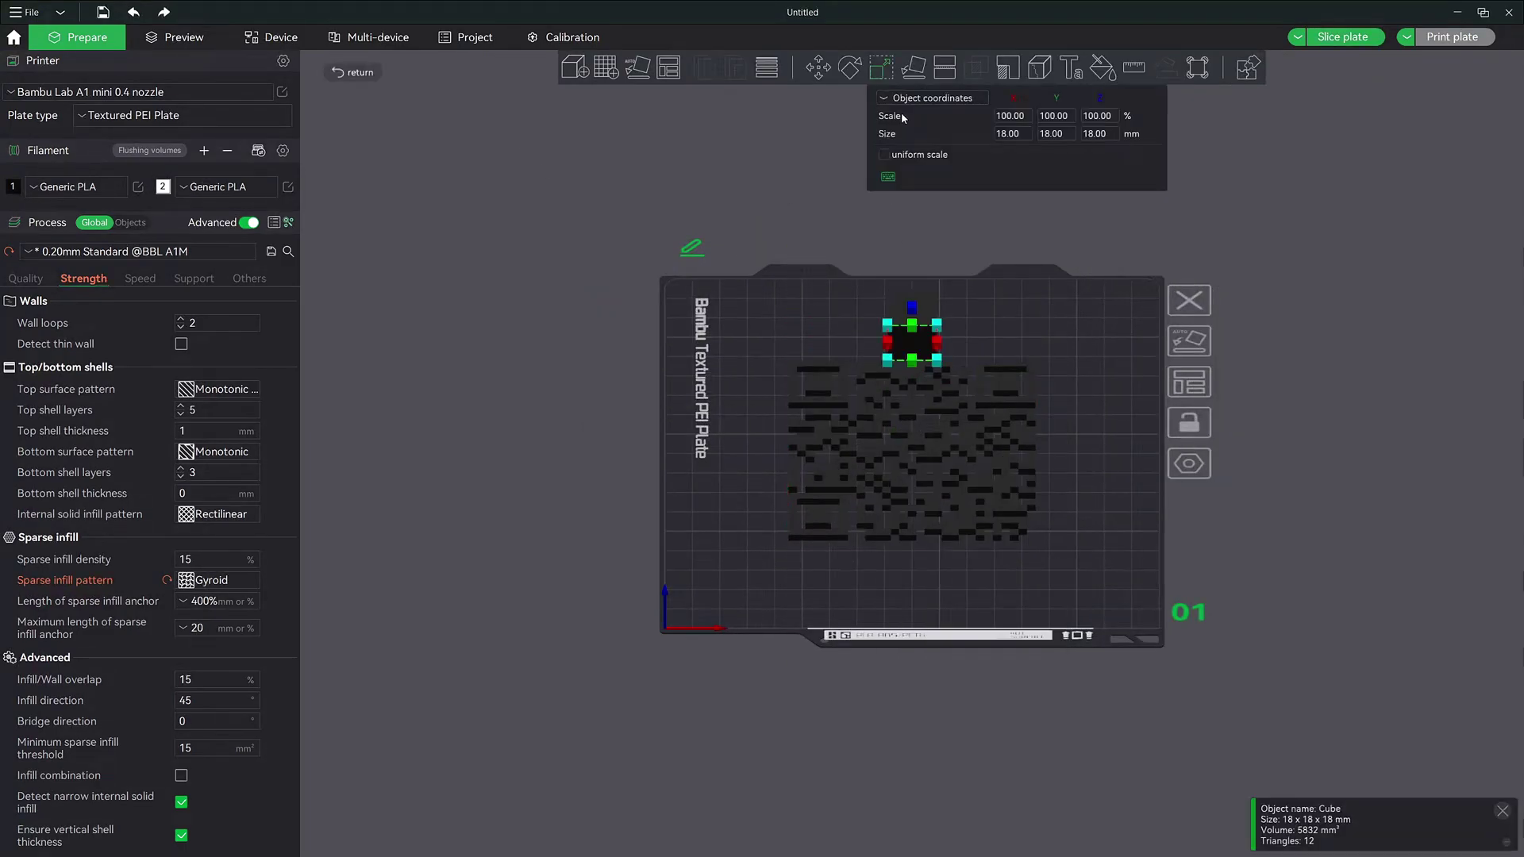
click(1008, 133)
text(100)
key(Tab)
text(100)
click(1094, 134)
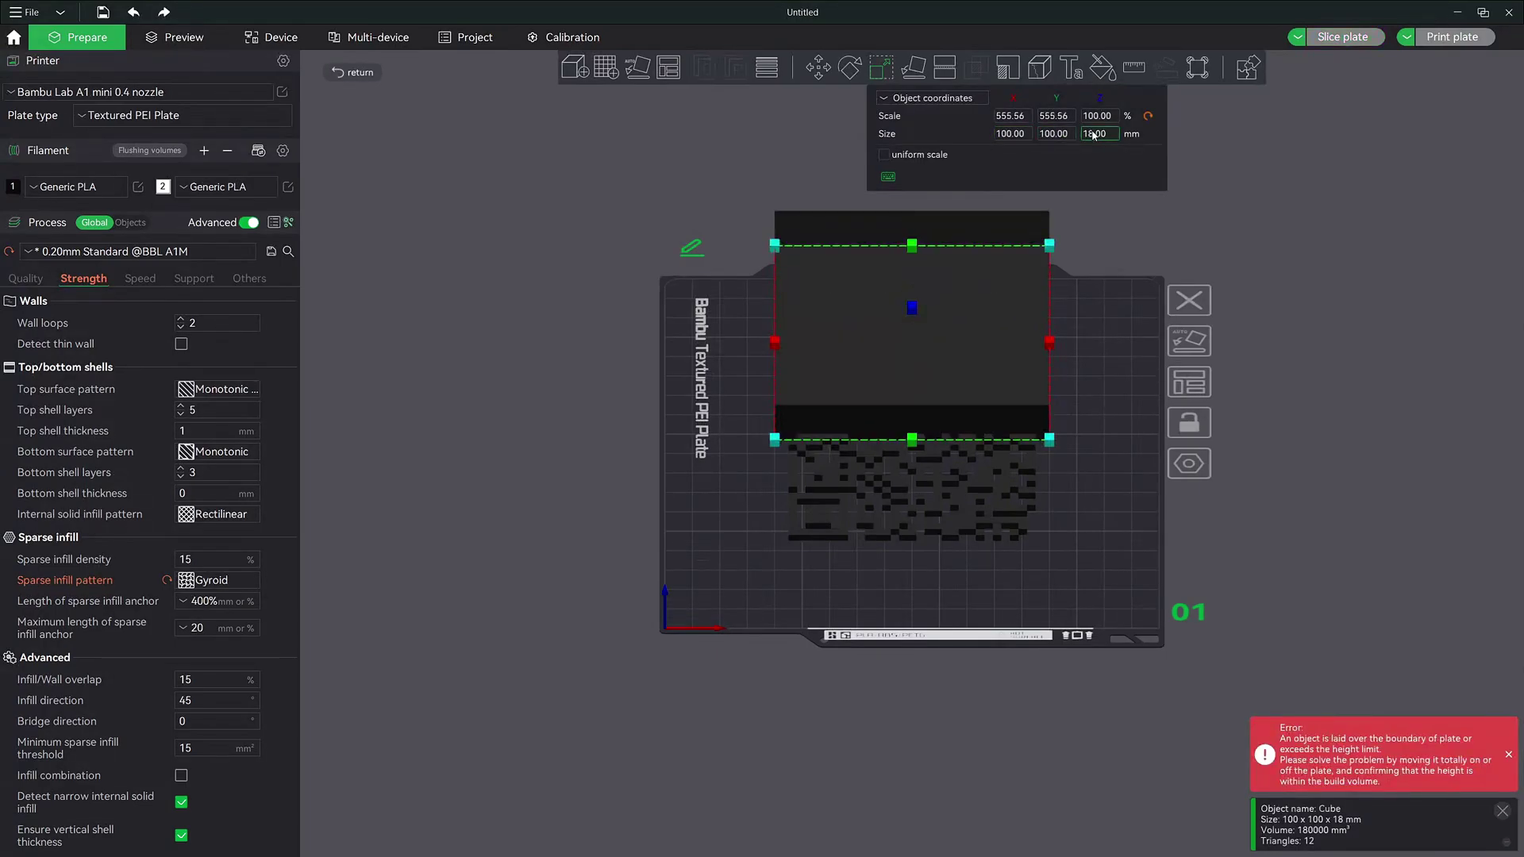
text(8)
key(Return)
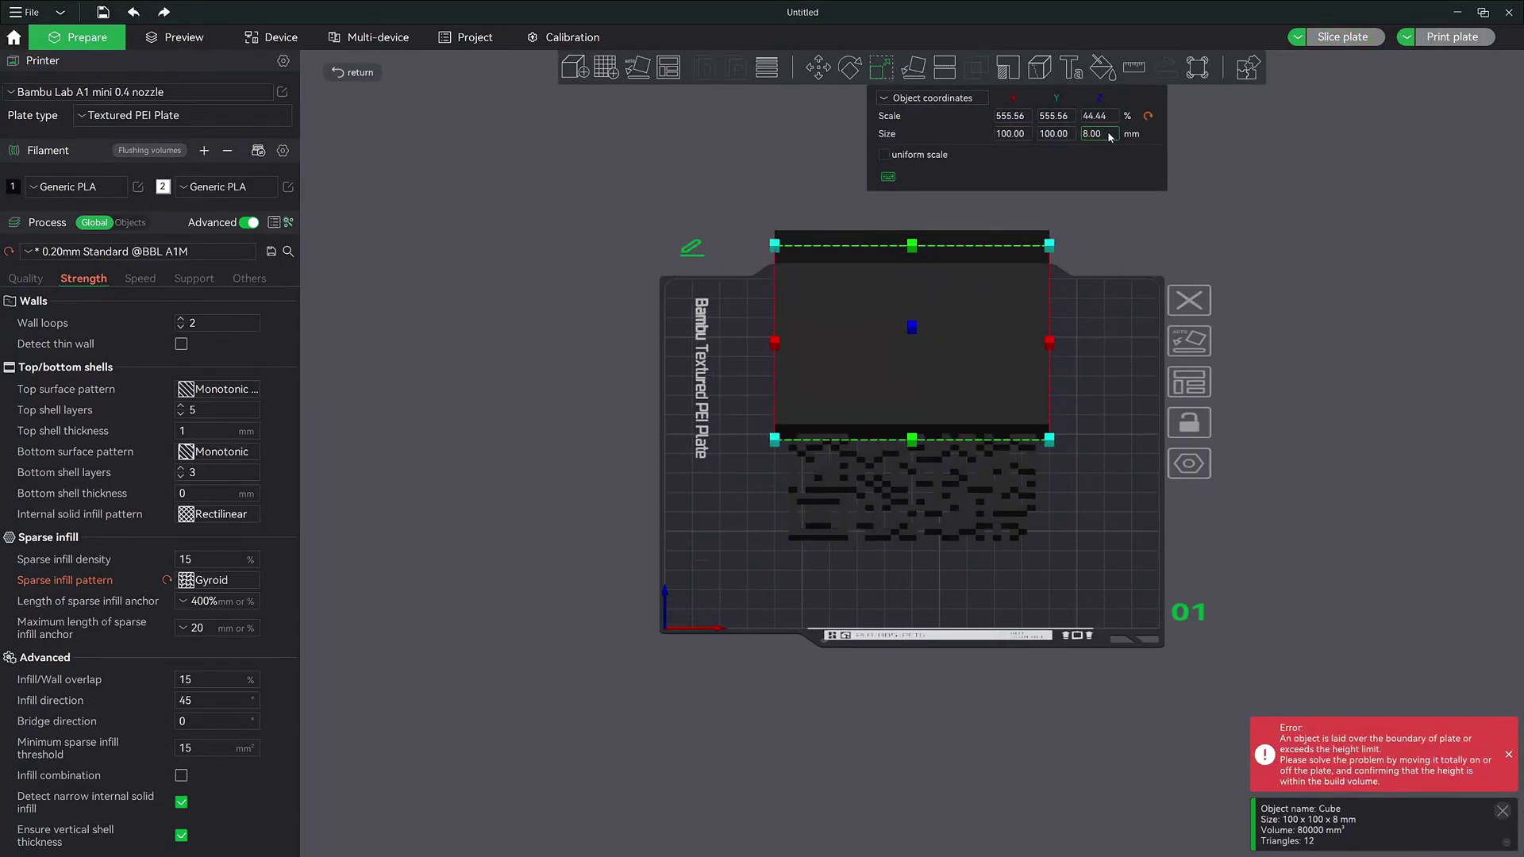
click(646, 192)
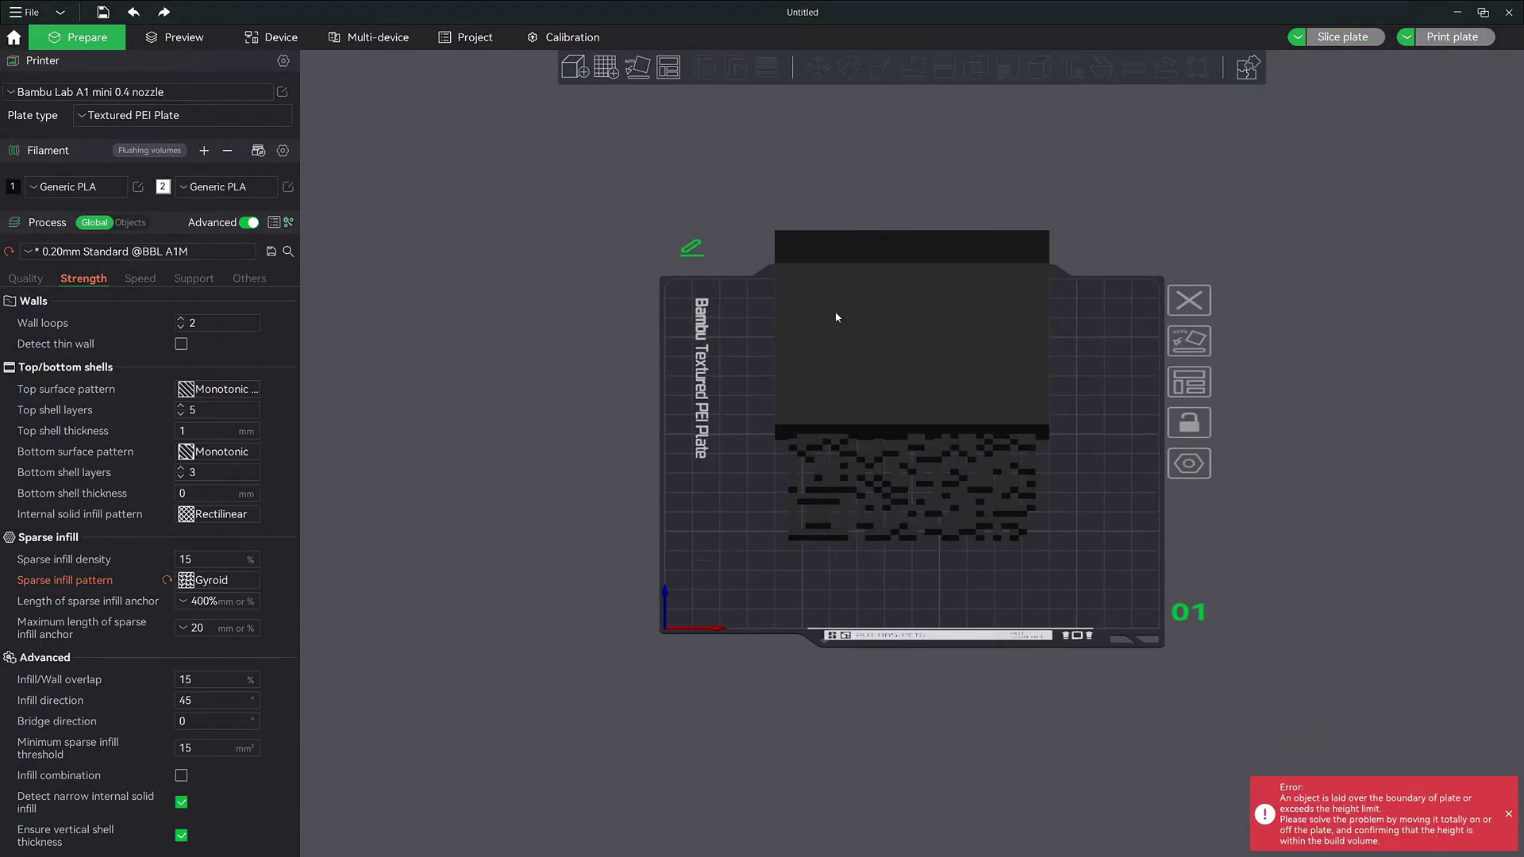
click(868, 498)
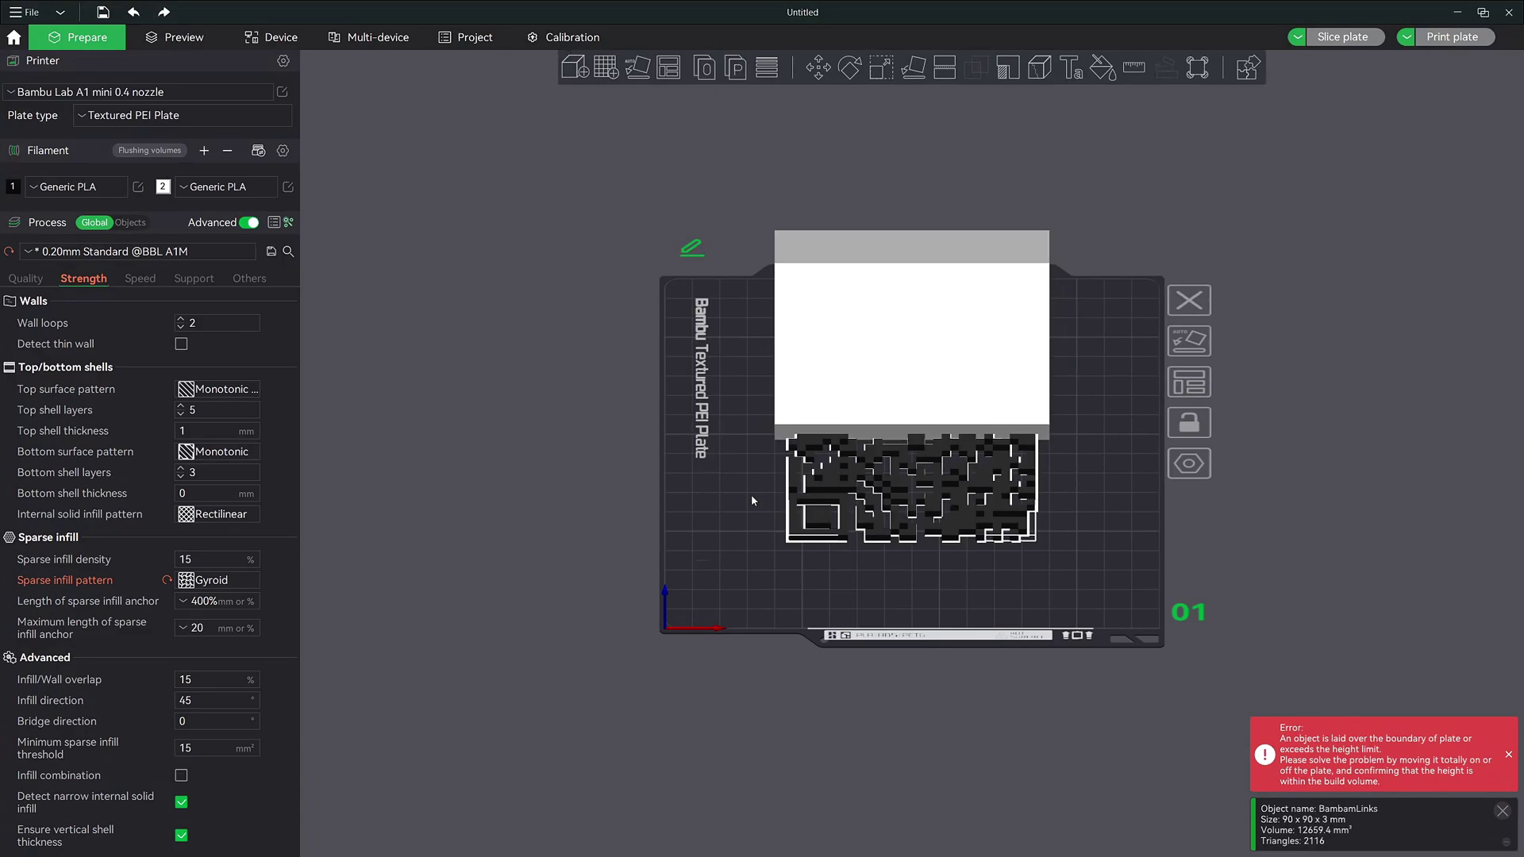
click(734, 395)
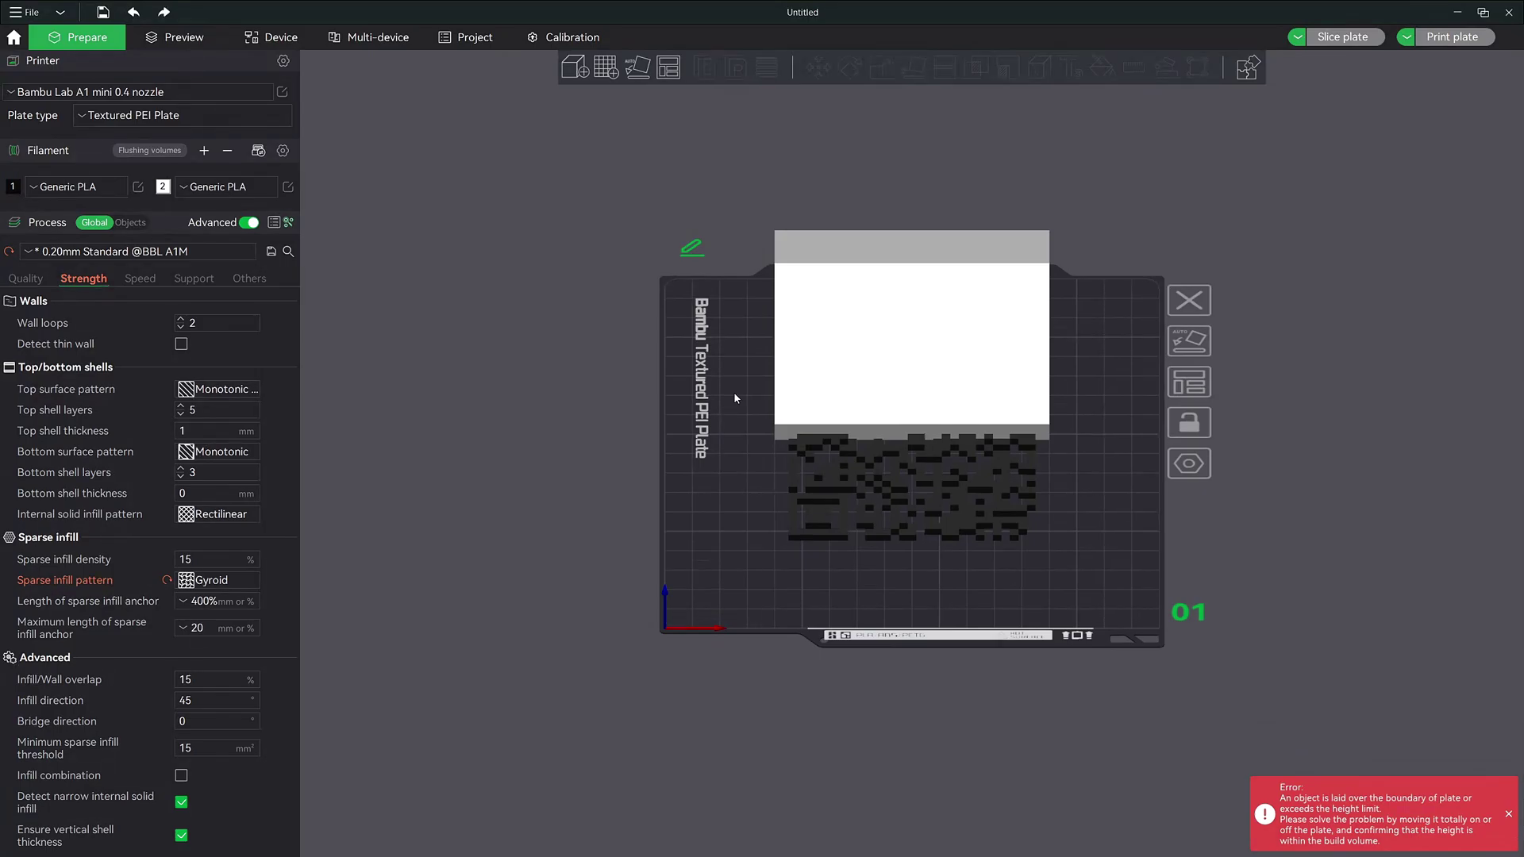
Step: Centre the new cube, merge it with BambamLinks into an Assembly, and select the QR part
right_click(793, 327)
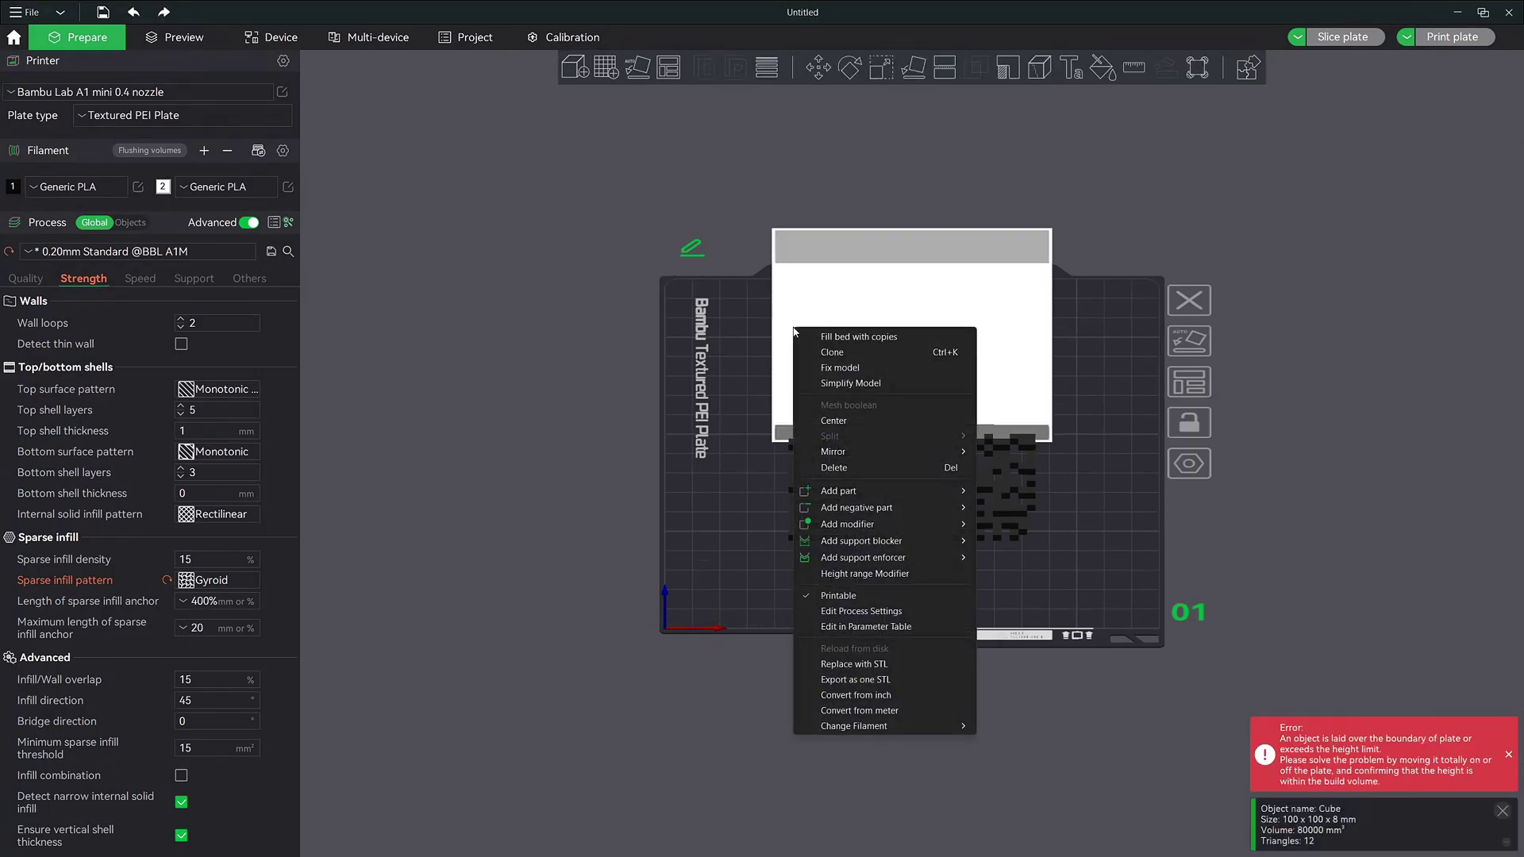
click(813, 422)
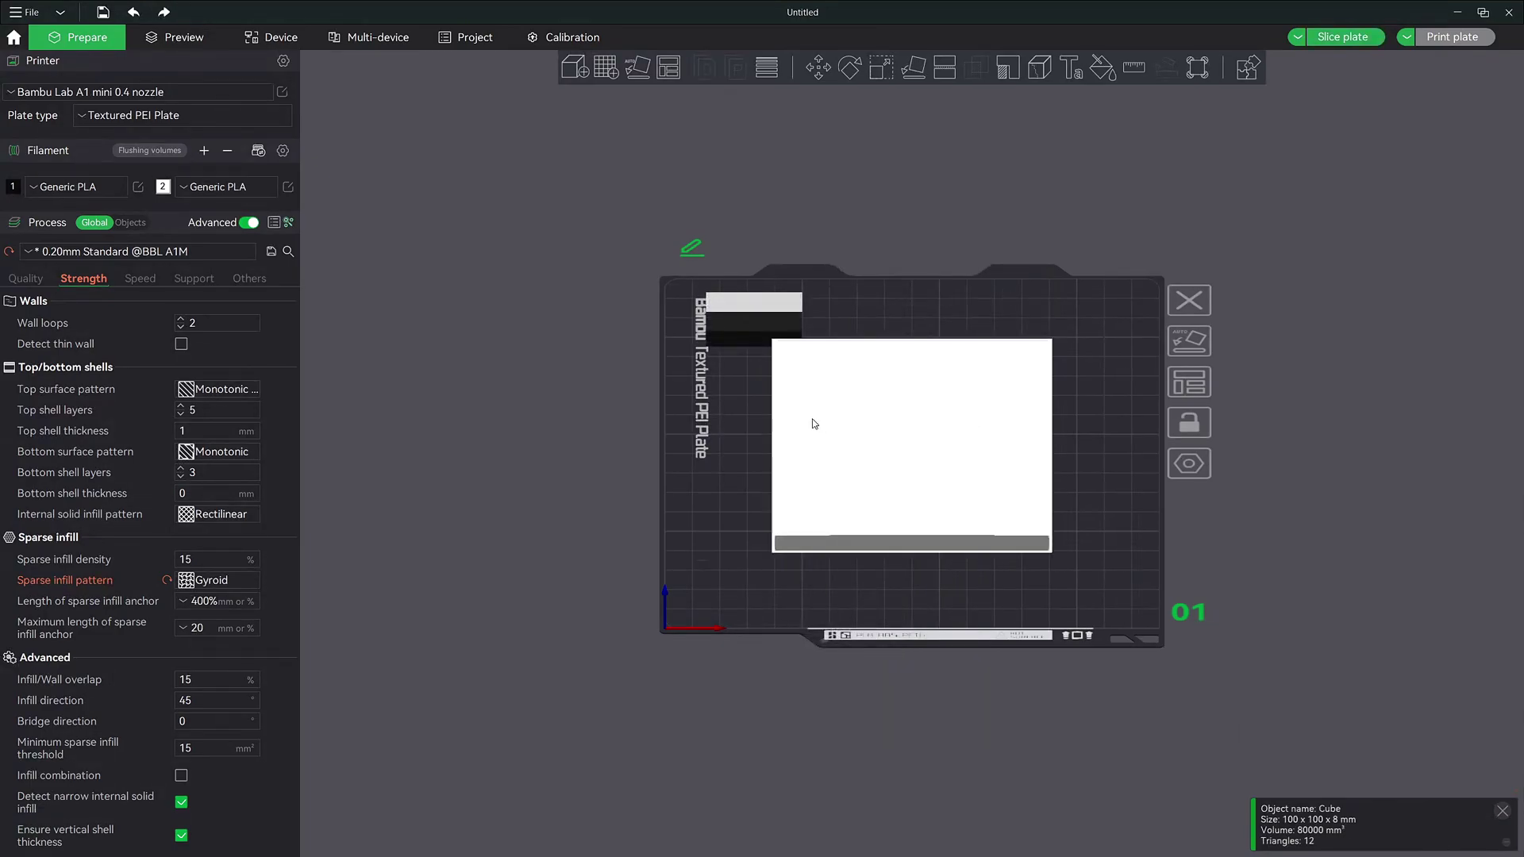
click(123, 223)
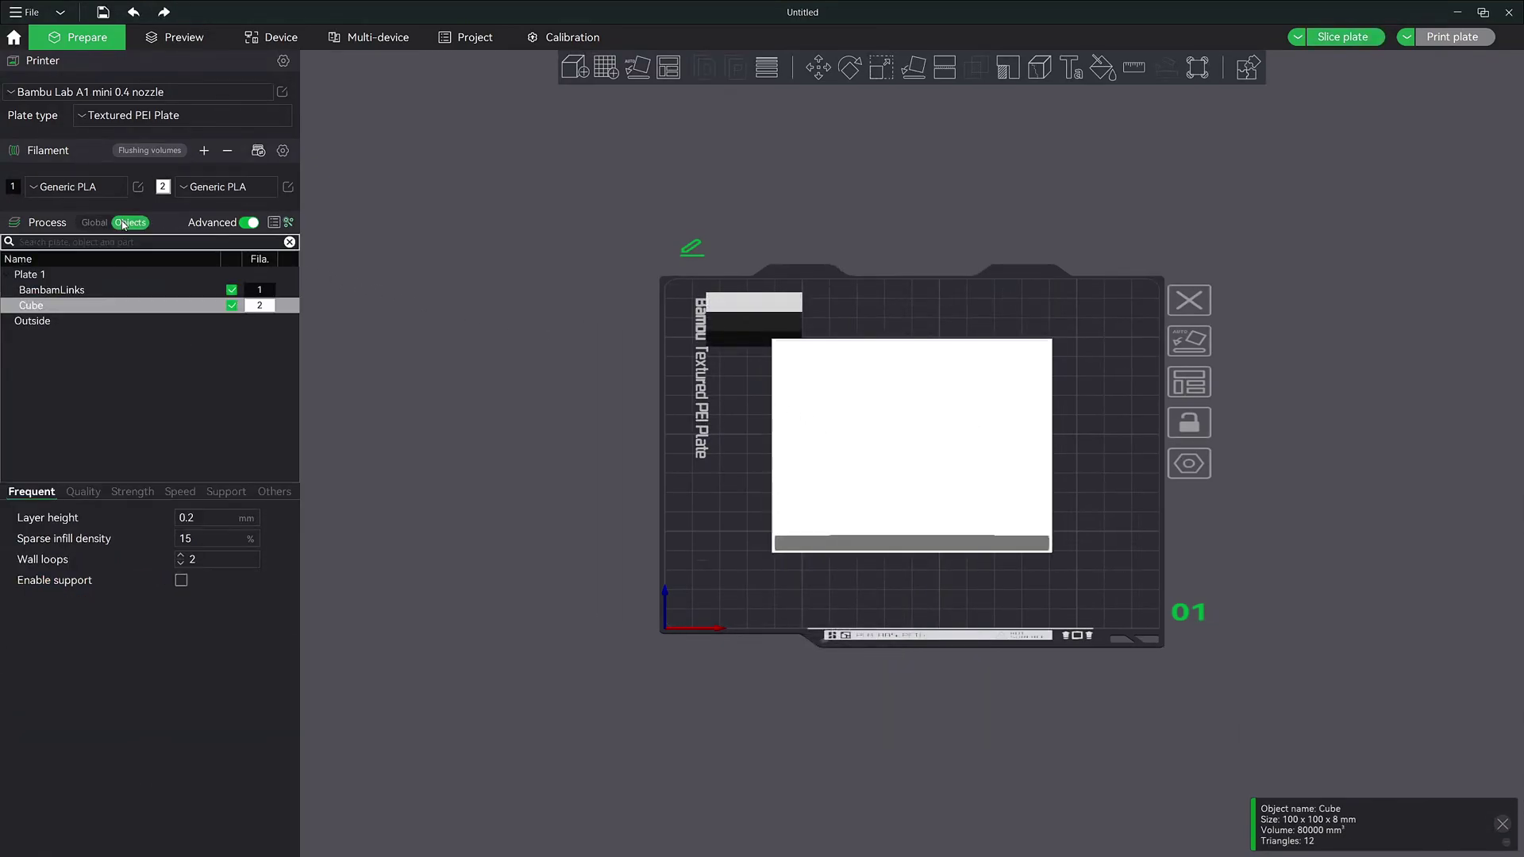
ctrl+click(53, 293)
right_click(39, 305)
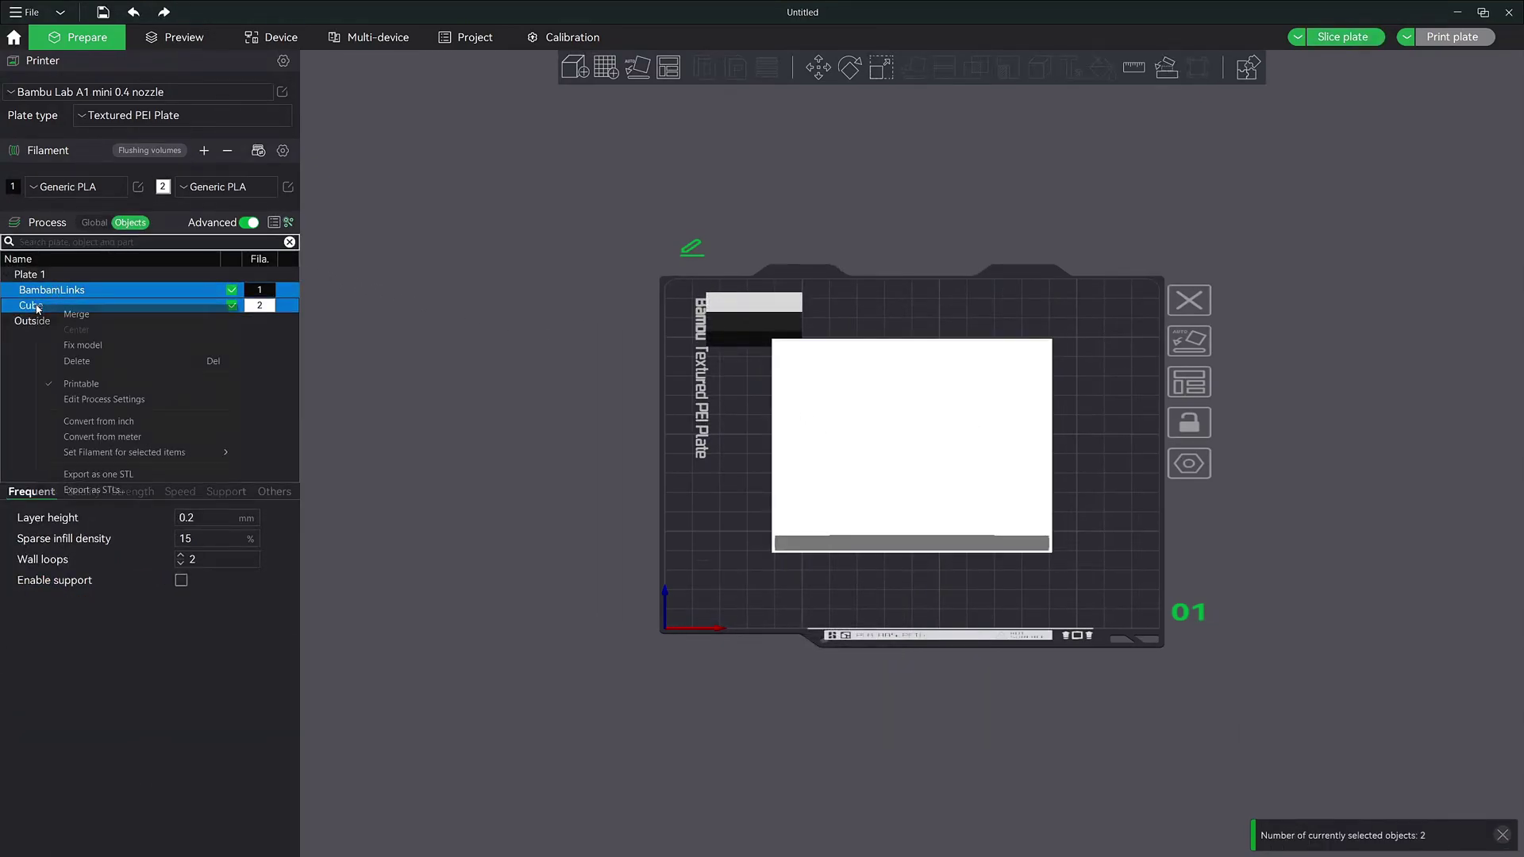
click(72, 315)
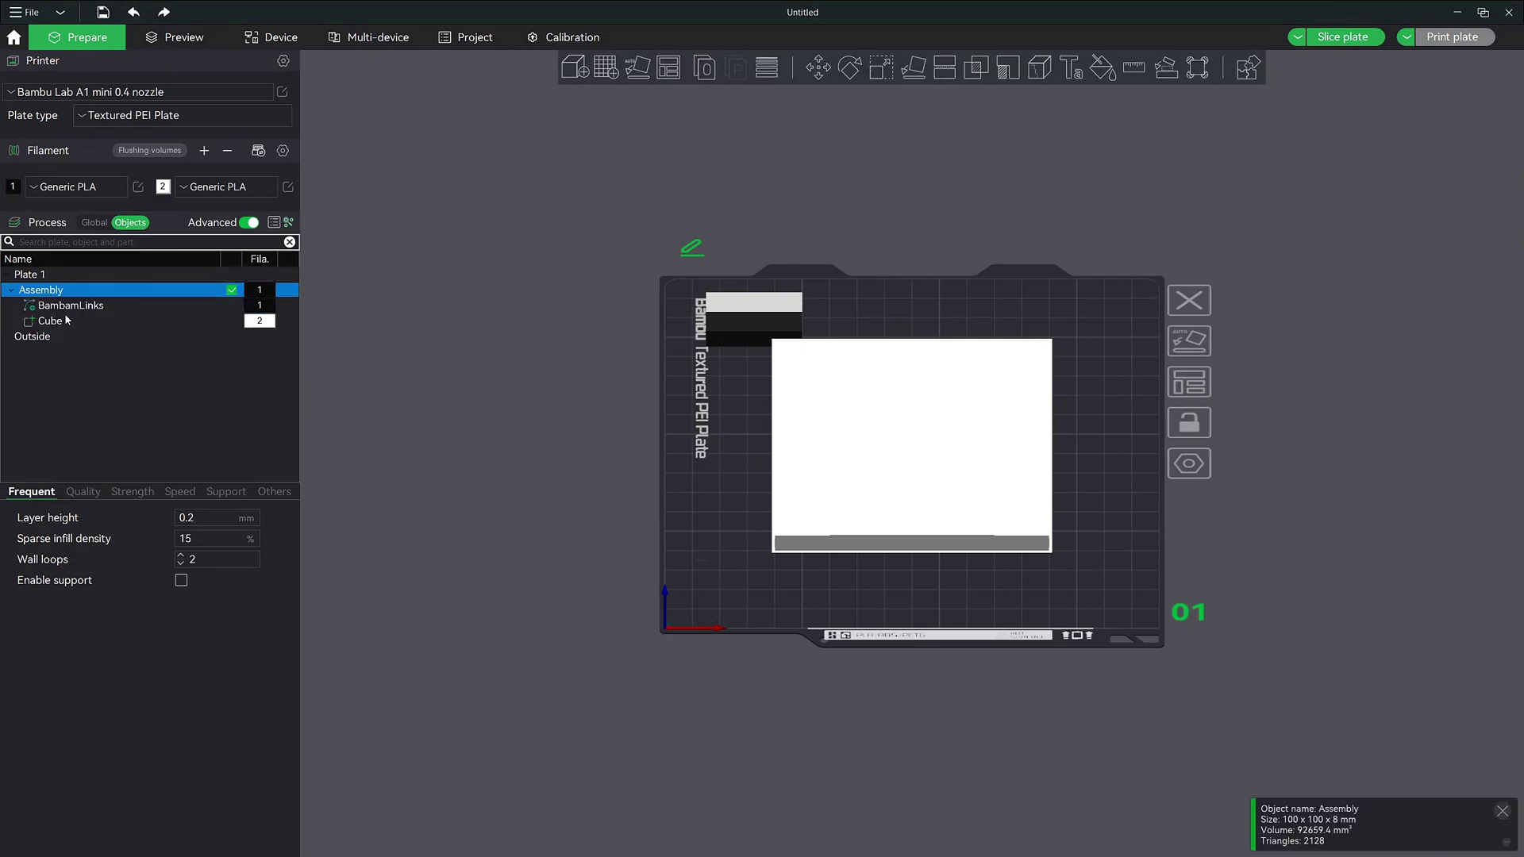
click(67, 308)
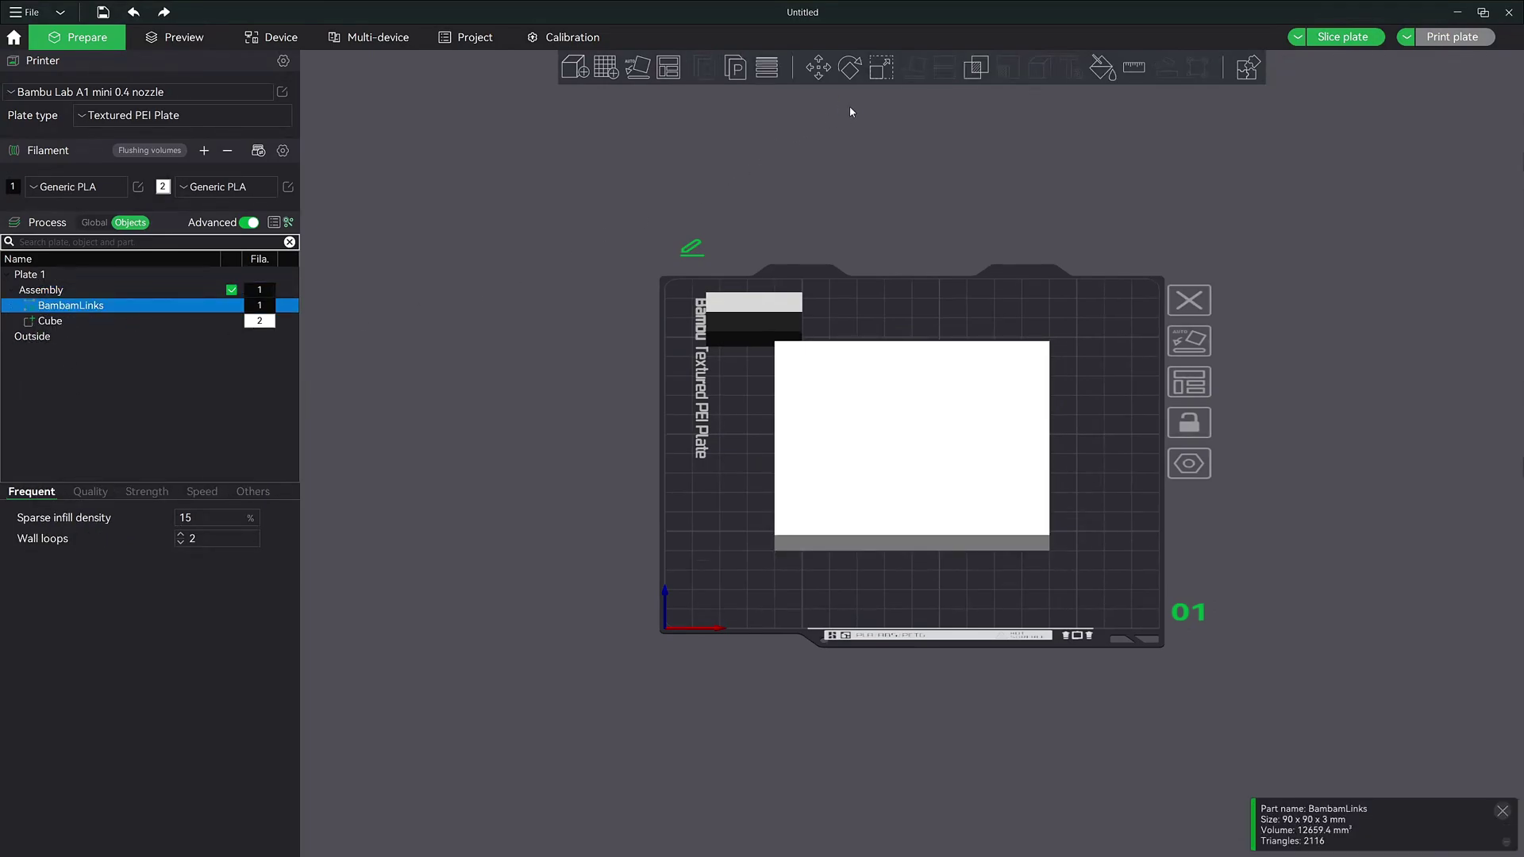
click(826, 77)
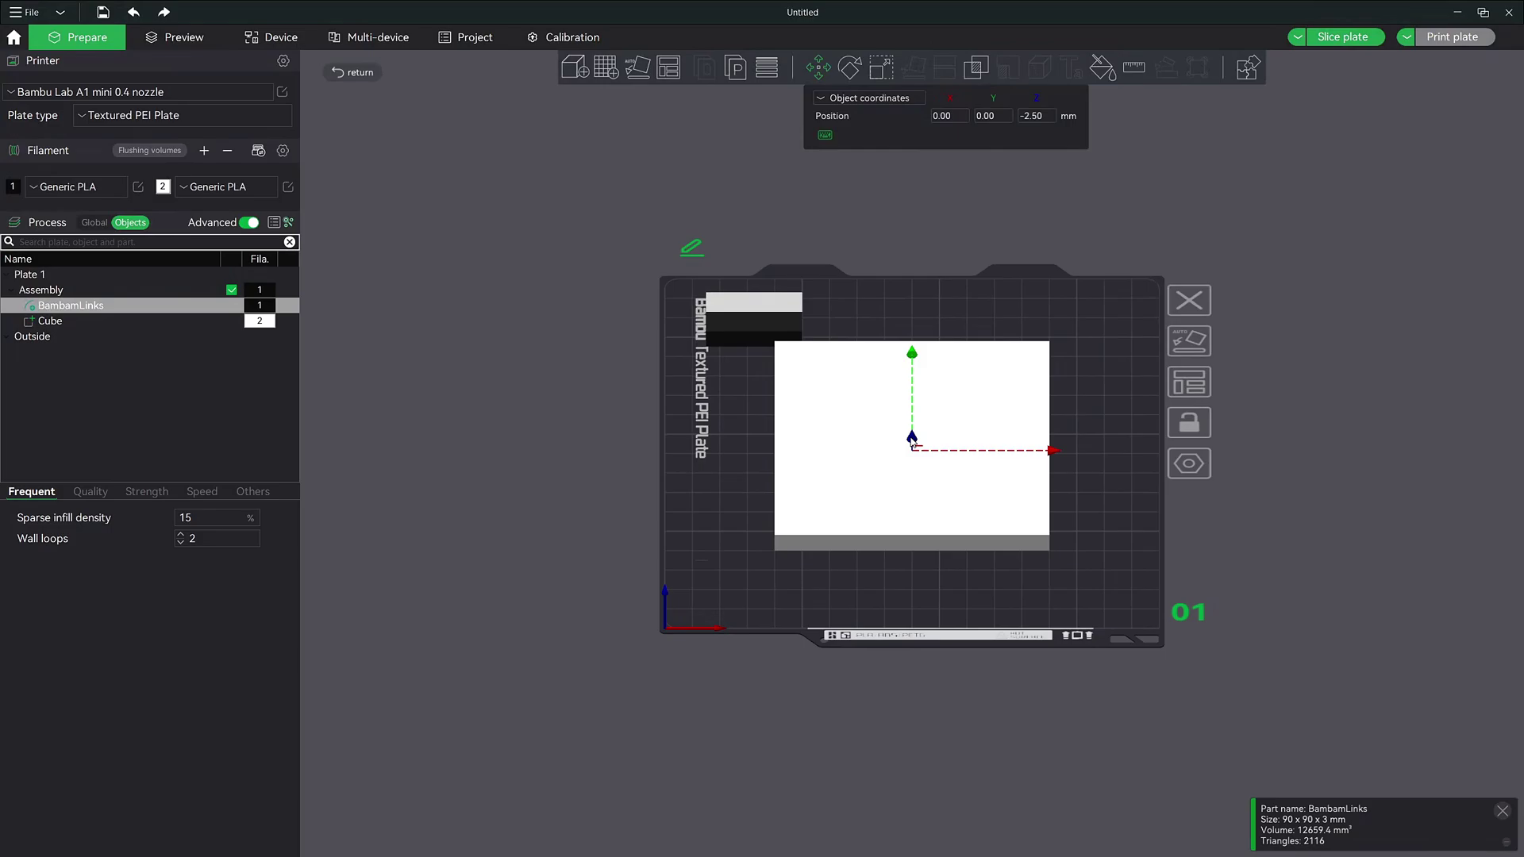
Step: Raise the BambamLinks QR part to Position Z 4.50 mm above the cube base
drag(912, 438, 912, 424)
drag(737, 504, 696, 460)
scroll(669, 490, up, 5)
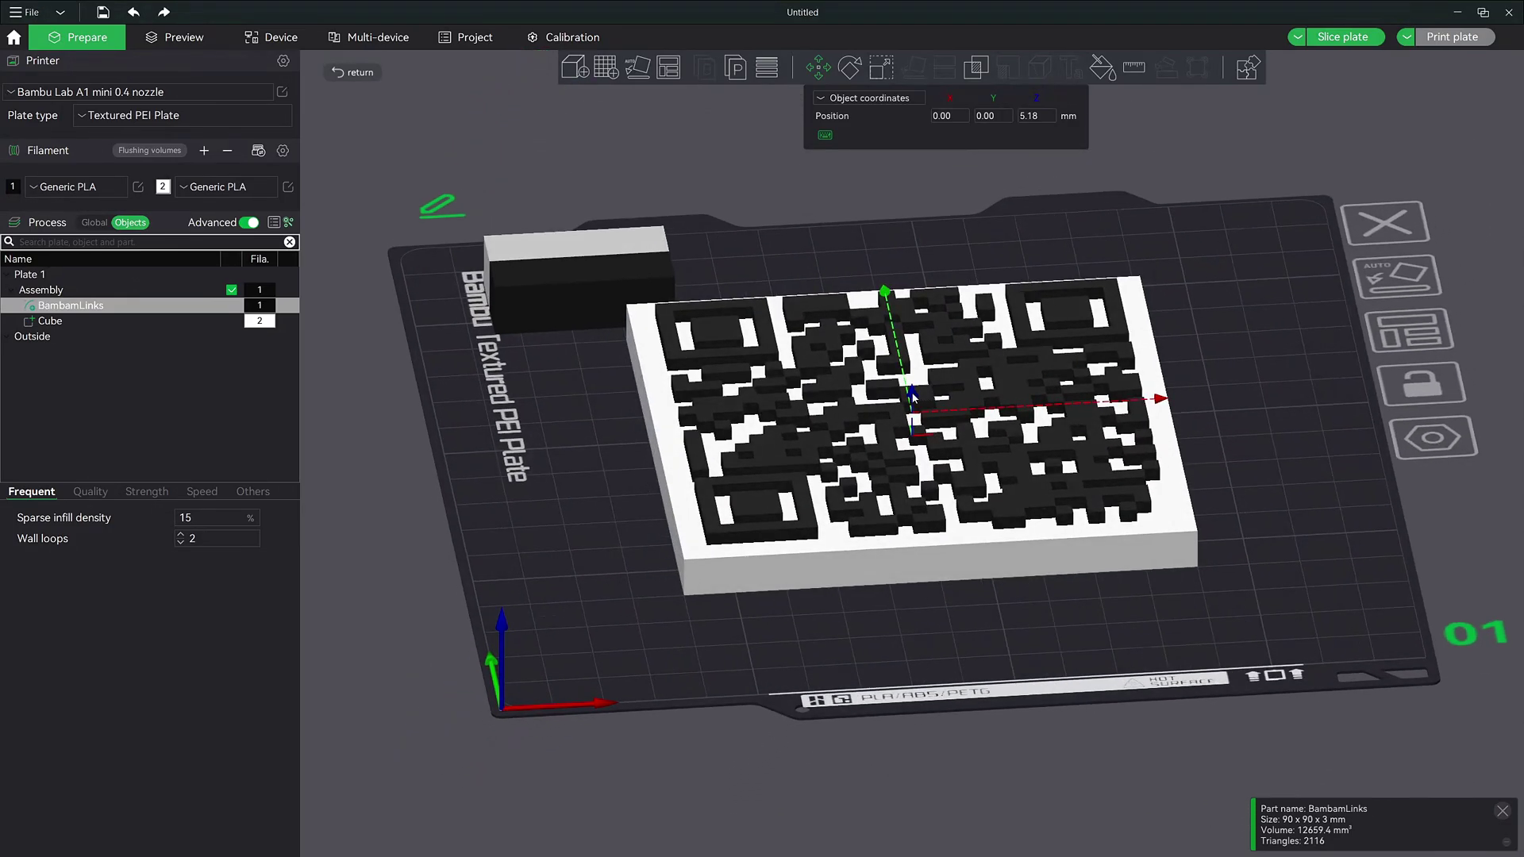
drag(913, 397, 908, 405)
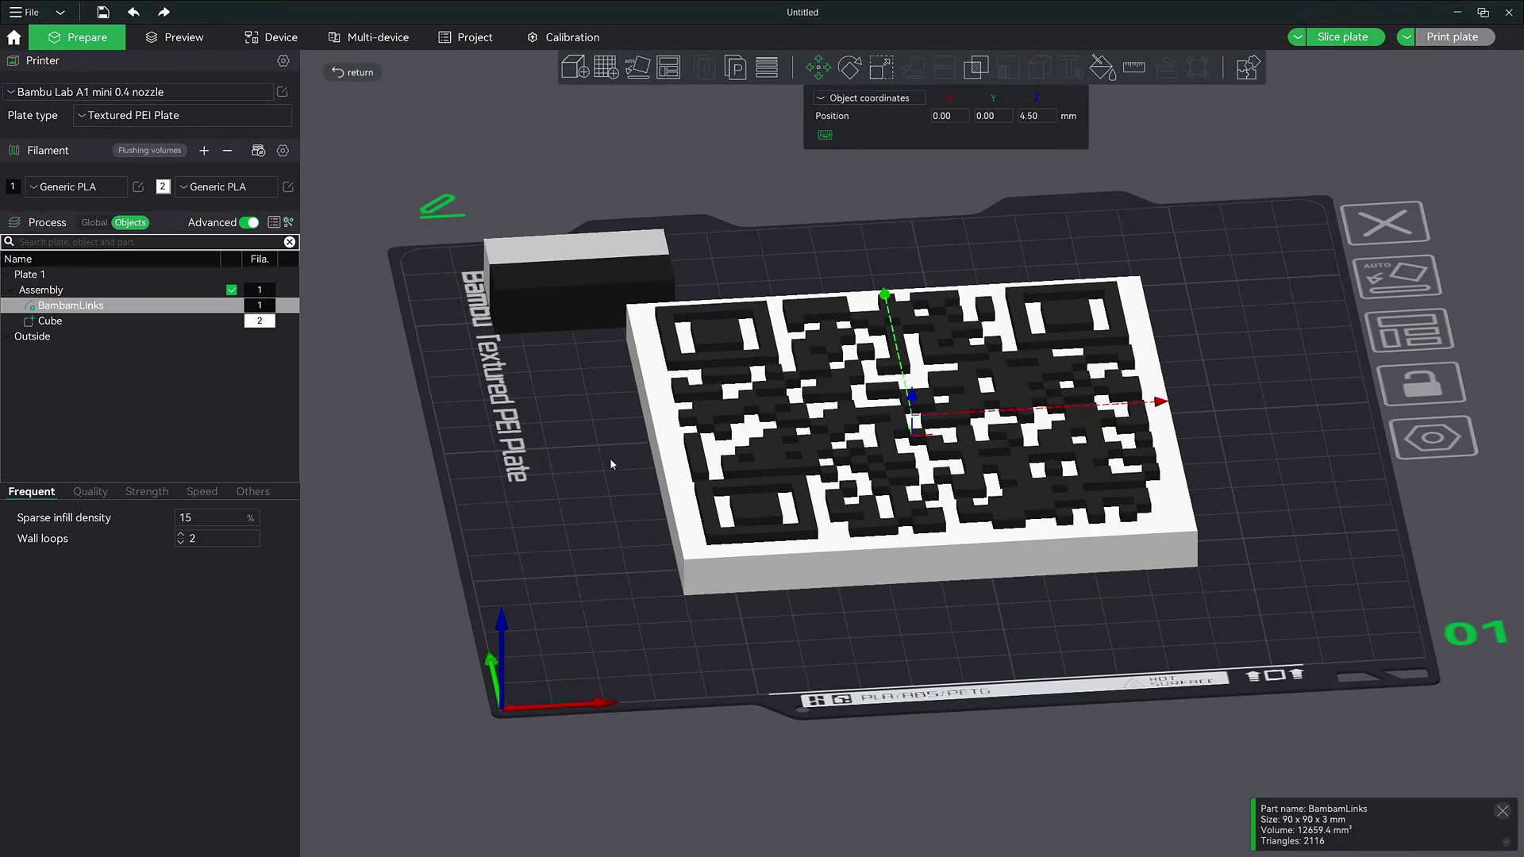
click(762, 596)
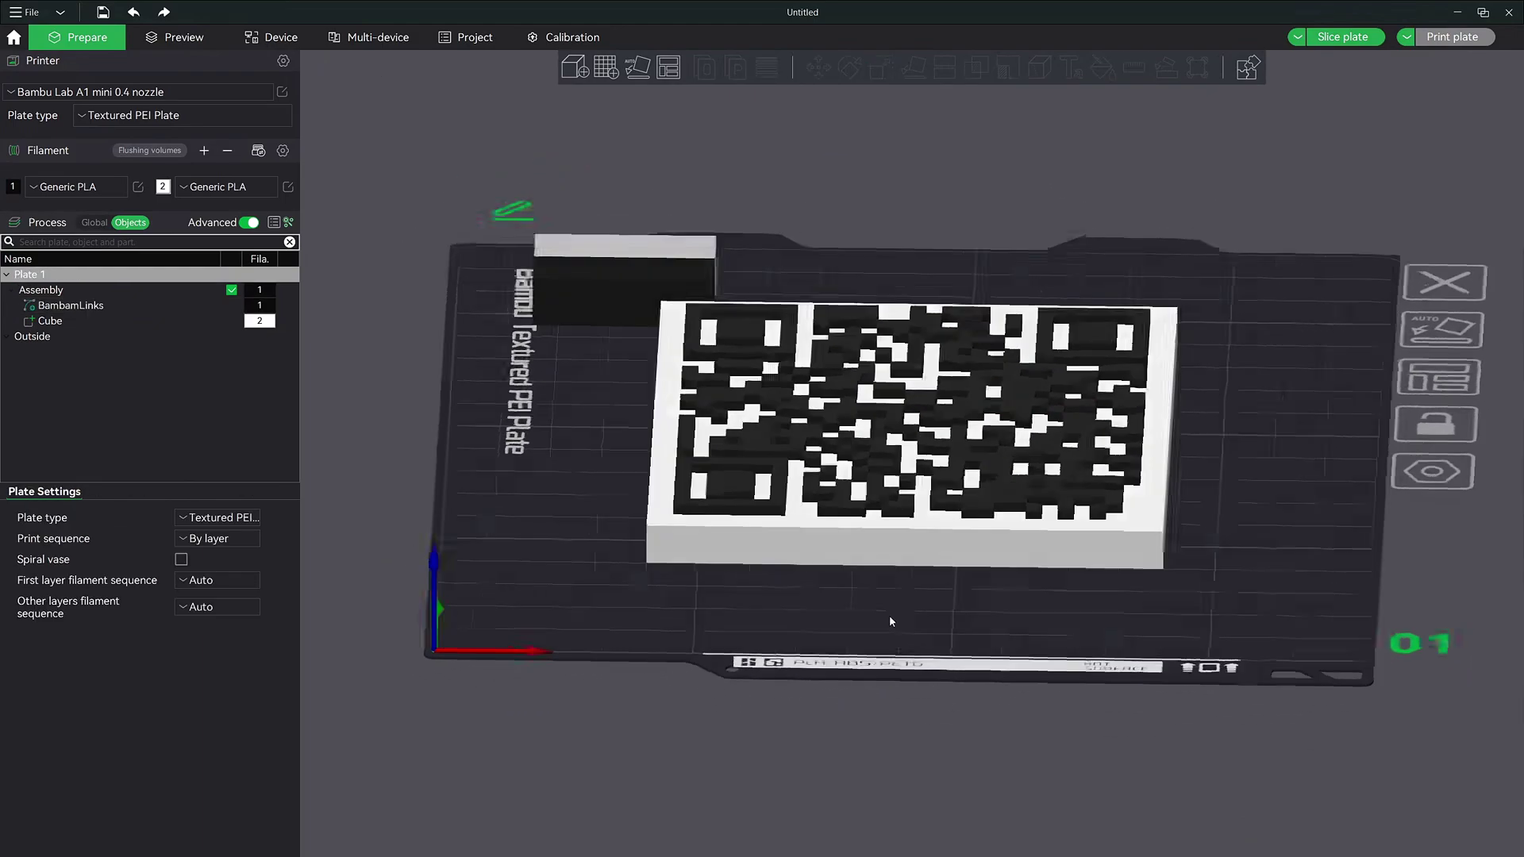